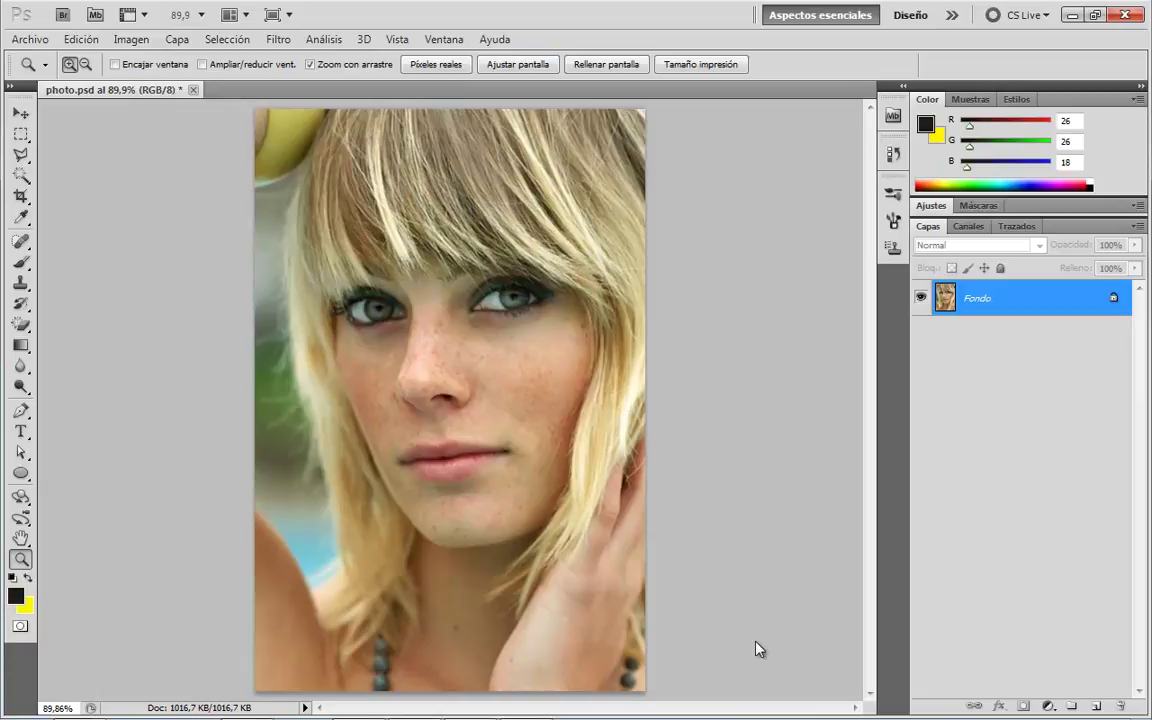
Duplicate Fondo as Fondo copia and give the copy a Gaussian blur of about 13 pixels.
{"action": "key", "text": "v"}
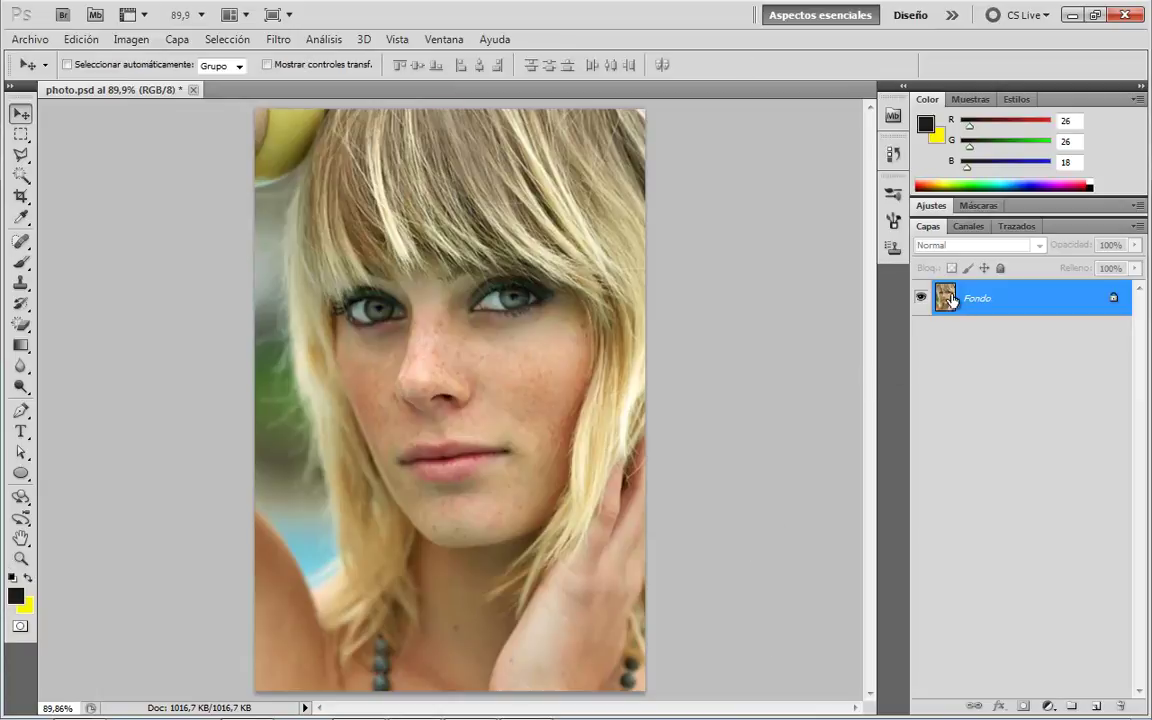
{"action": "left_click_drag", "start_coordinate": [1050, 303], "coordinate": [1096, 706]}
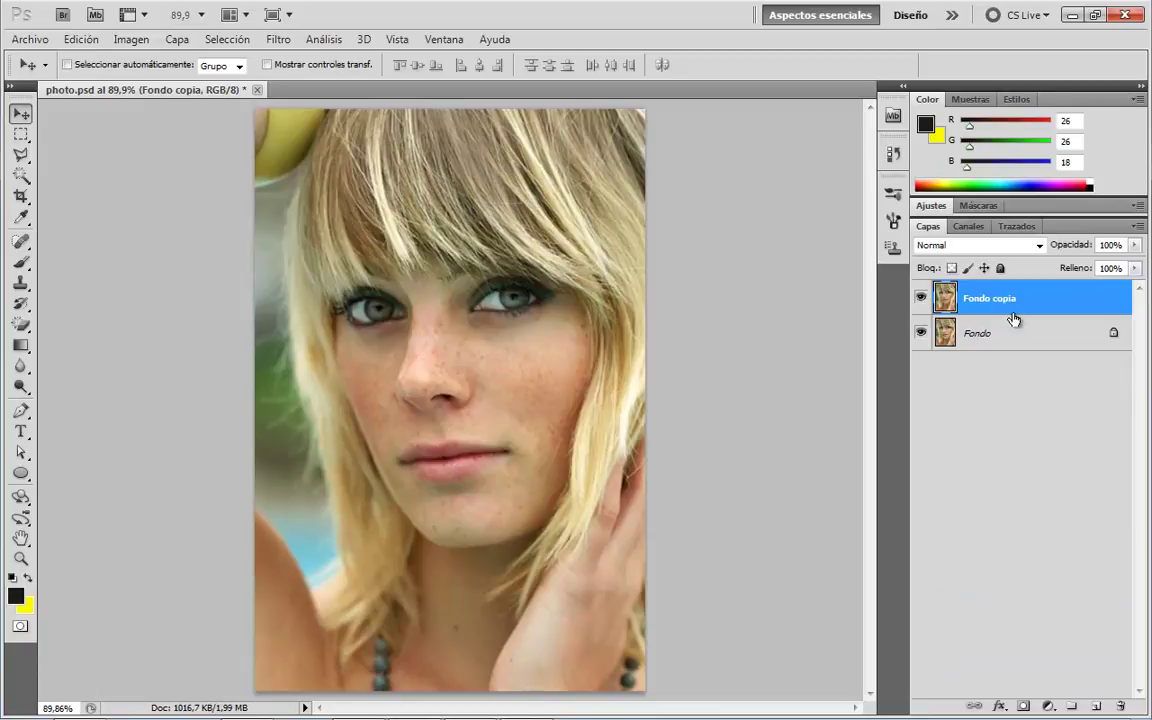
{"action": "left_click", "coordinate": [278, 39]}
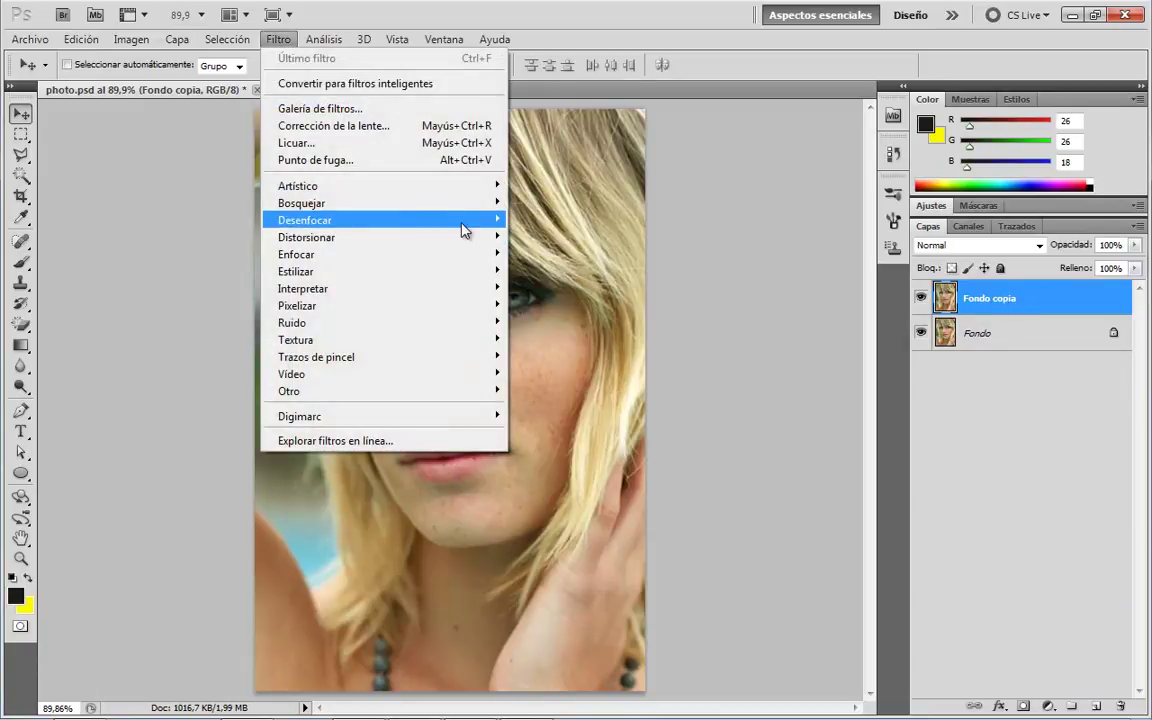
{"action": "mouse_move", "coordinate": [305, 220]}
{"action": "left_click", "coordinate": [652, 341]}
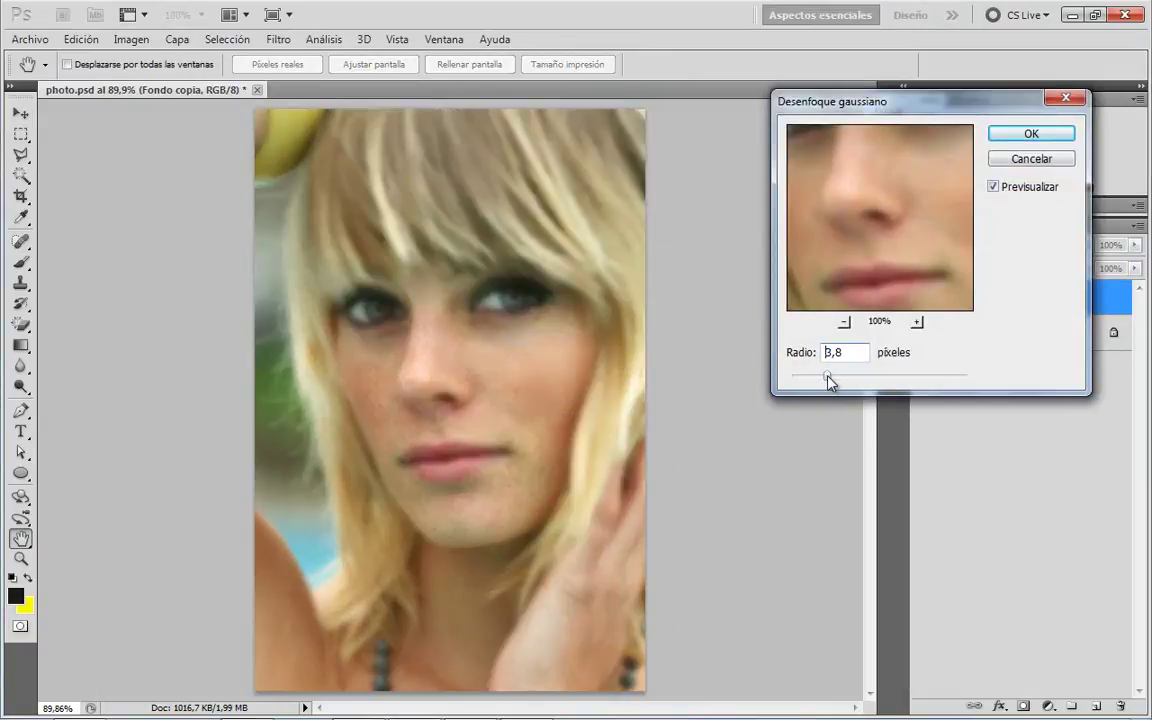
{"action": "left_click_drag", "start_coordinate": [846, 377], "coordinate": [864, 380]}
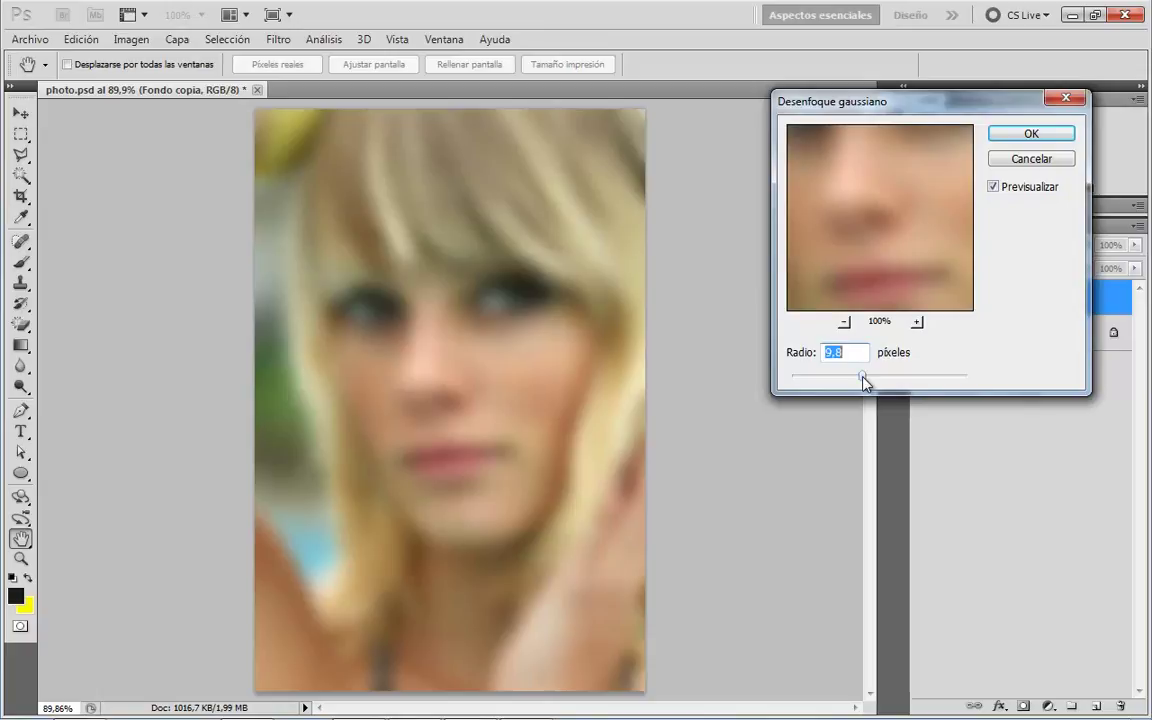
{"action": "type", "text": "10"}
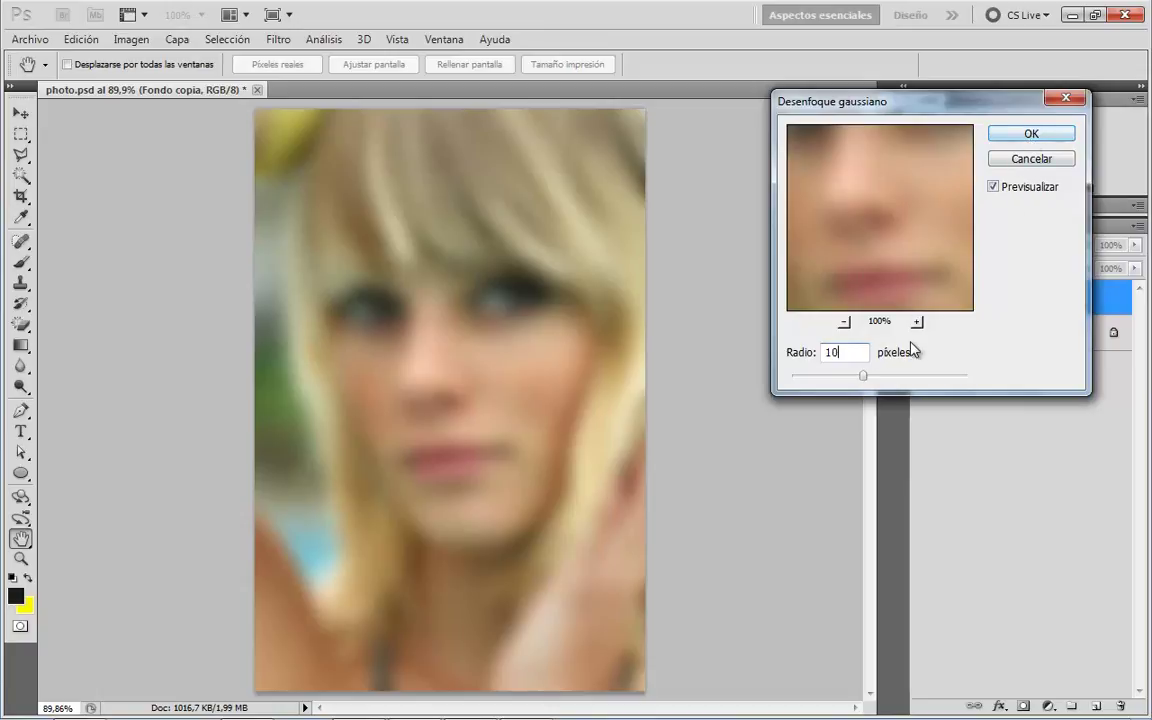
{"action": "left_click_drag", "start_coordinate": [864, 381], "coordinate": [865, 378]}
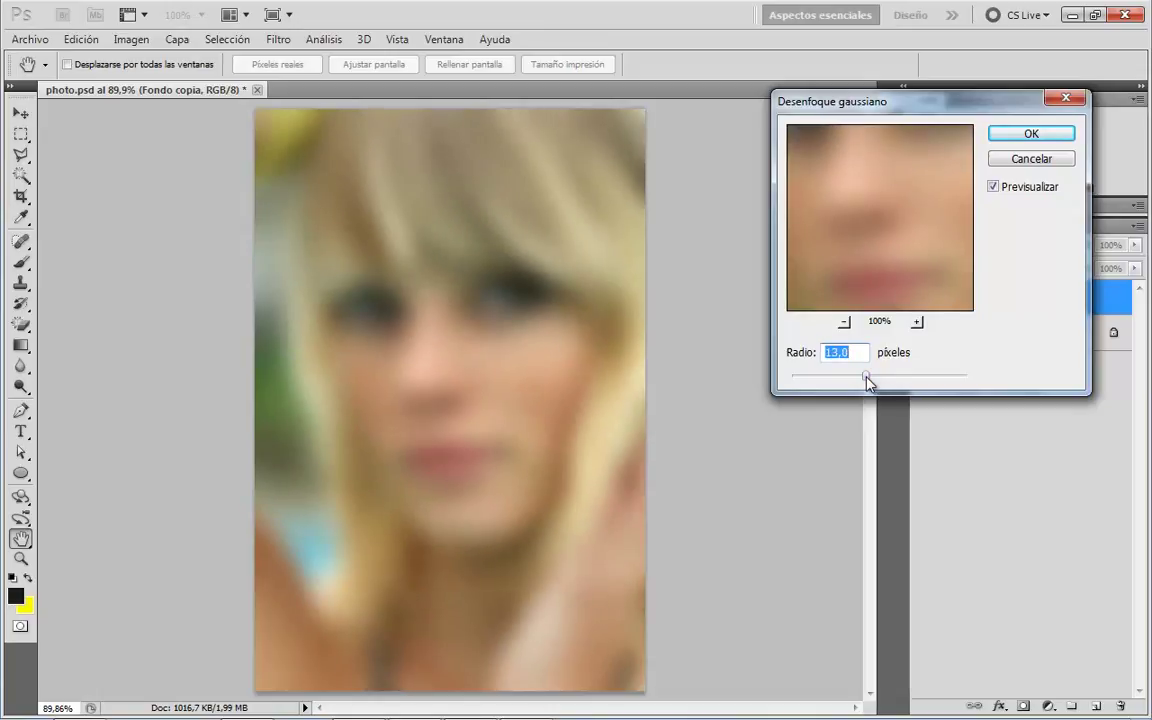
{"action": "left_click", "coordinate": [1018, 135]}
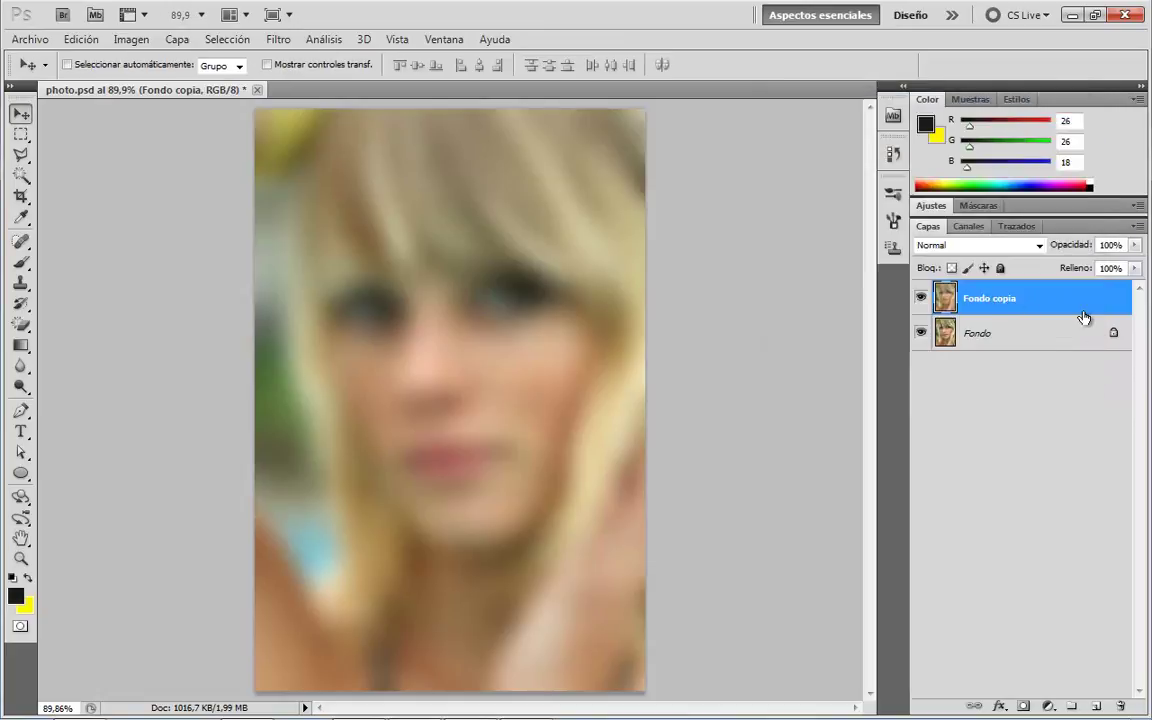
Make Fondo copia 2 and 3 with copia 3 on top, and hide both.
{"action": "left_click_drag", "start_coordinate": [1084, 318], "coordinate": [1096, 706]}
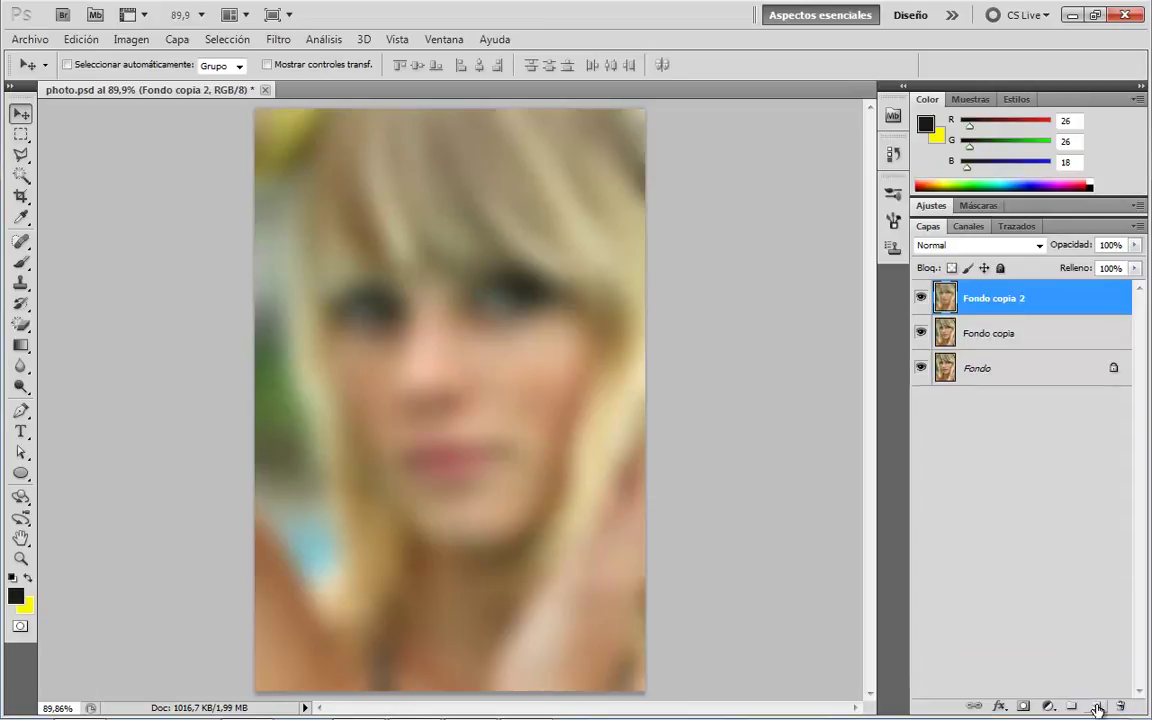
{"action": "double_click", "coordinate": [1082, 302]}
{"action": "key", "text": "Return"}
{"action": "left_click_drag", "start_coordinate": [1065, 348], "coordinate": [1096, 706]}
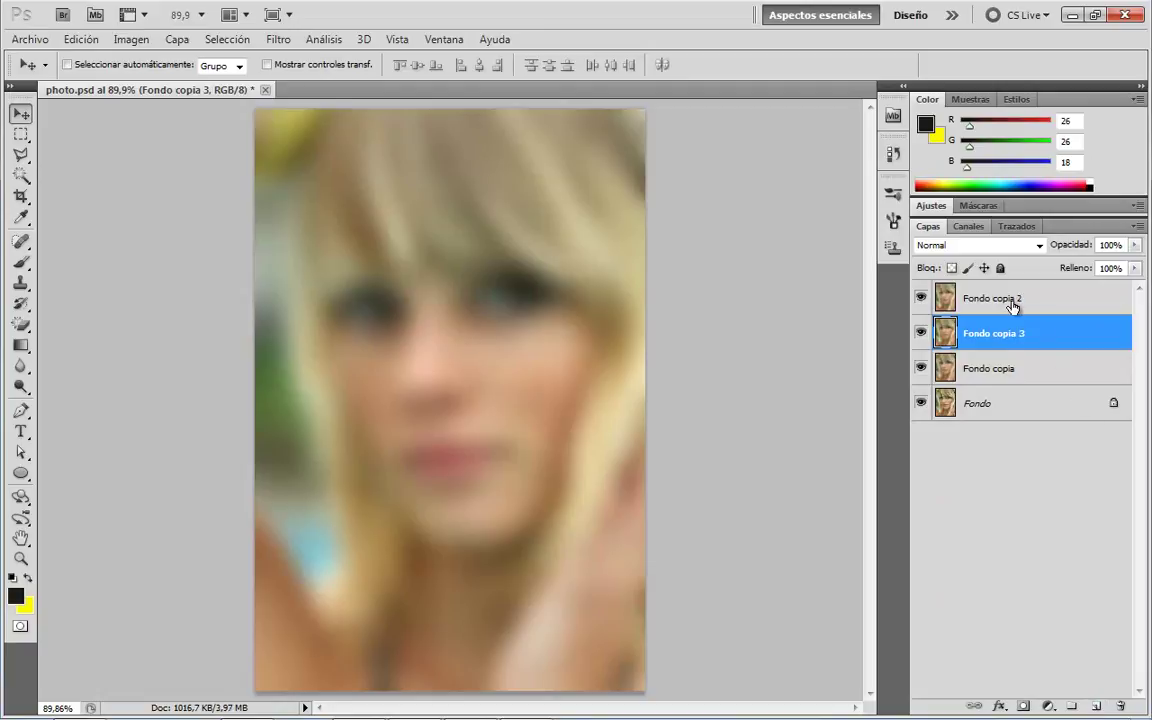
{"action": "left_click_drag", "start_coordinate": [1016, 334], "coordinate": [1013, 298]}
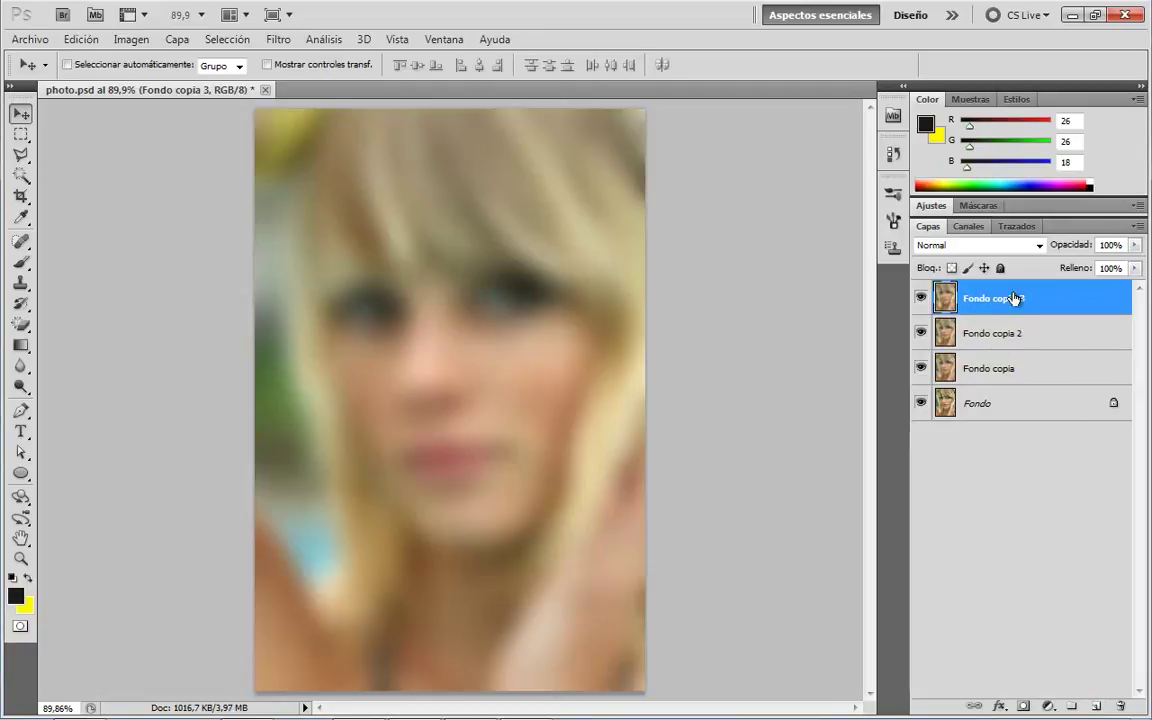
{"action": "left_click", "coordinate": [983, 369]}
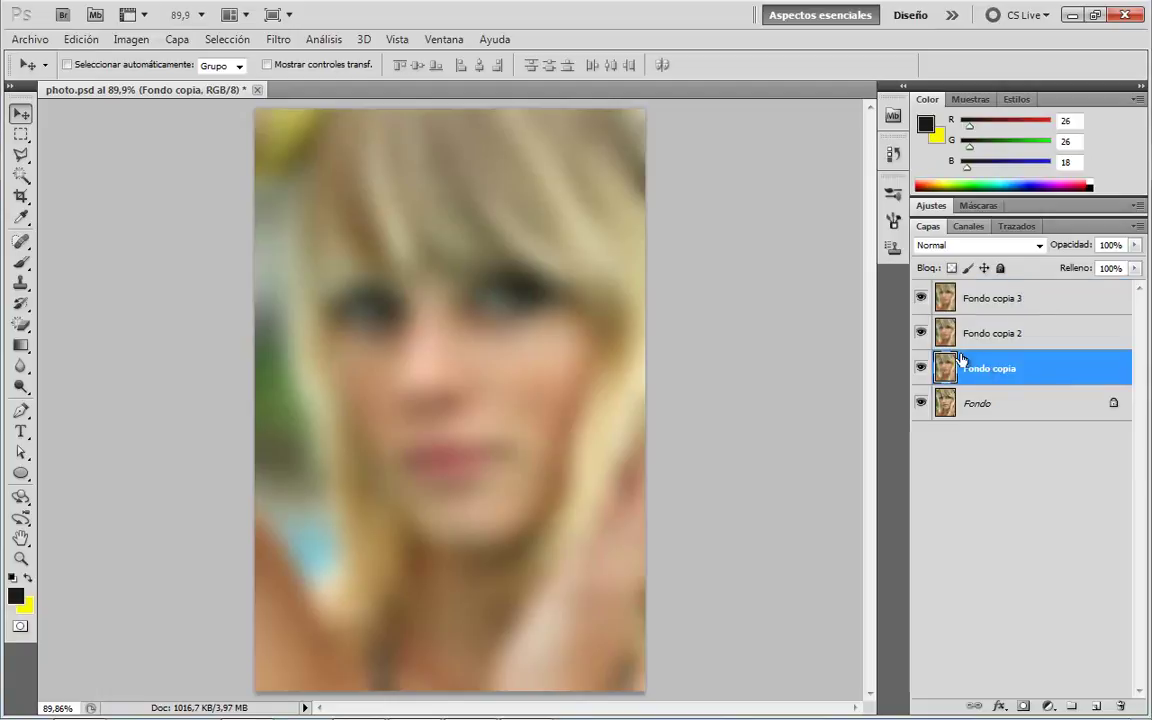
{"action": "left_click", "coordinate": [920, 333]}
{"action": "left_click", "coordinate": [920, 298]}
Set Fondo copia to Multiplicar blending, compare it with the original, then hide it.
{"action": "left_click", "coordinate": [1017, 250]}
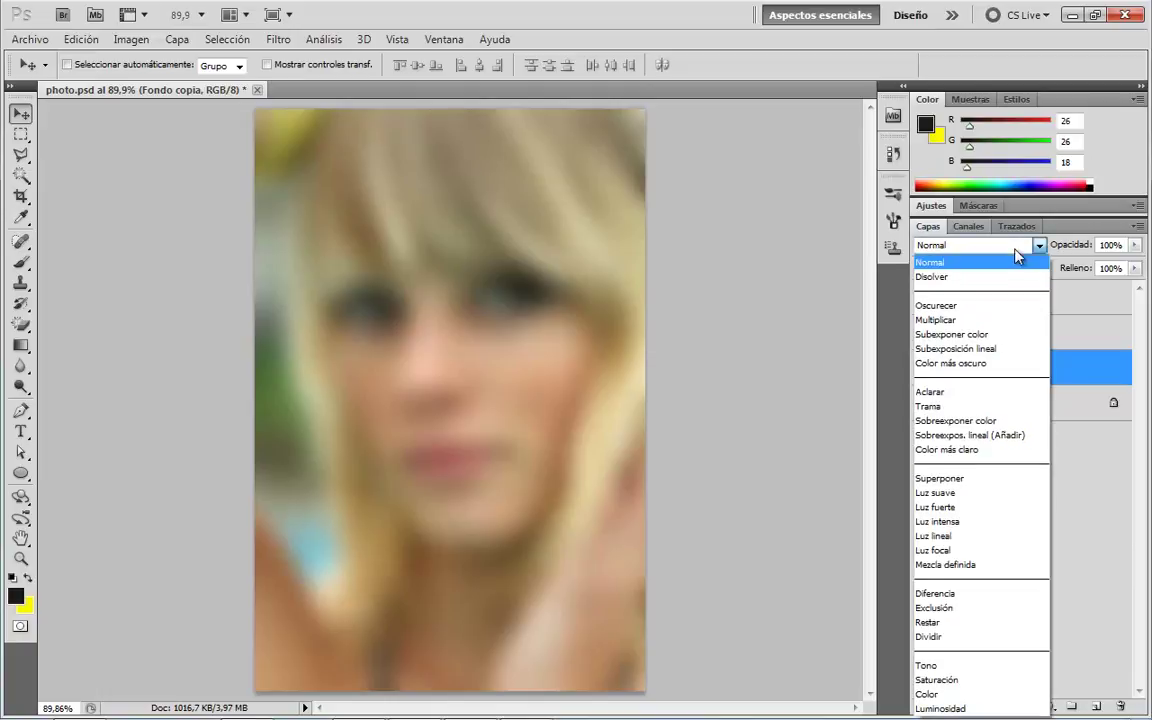
{"action": "left_click", "coordinate": [980, 319]}
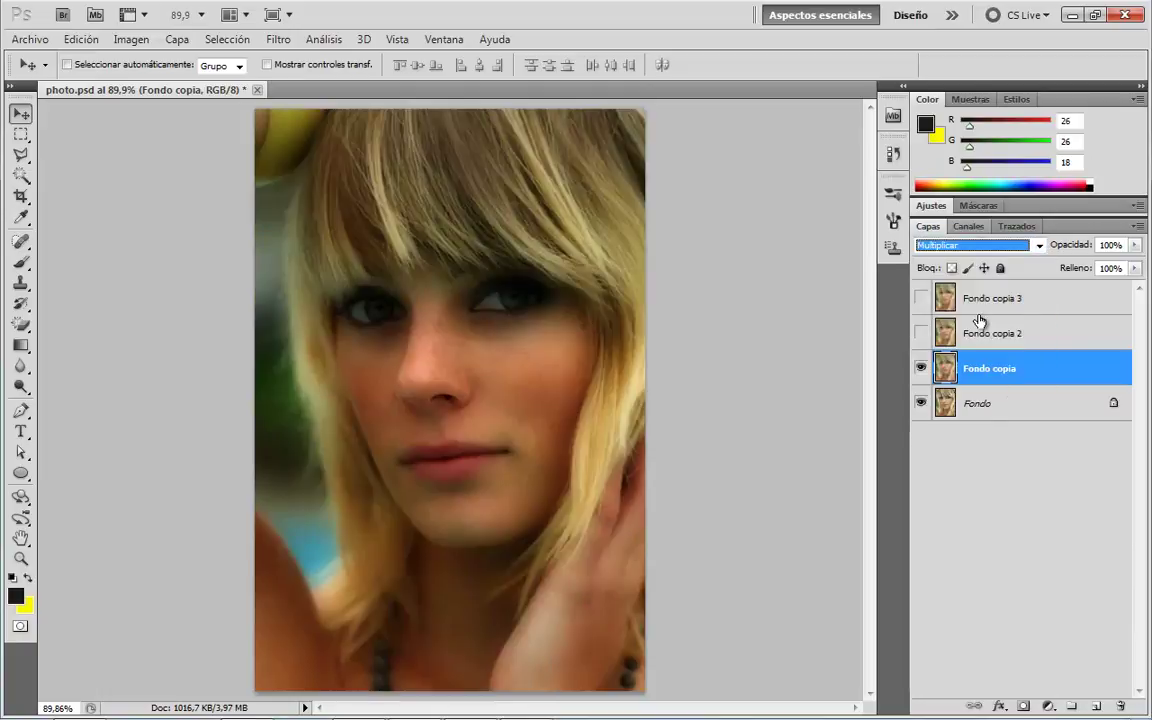
{"action": "left_click", "coordinate": [938, 470]}
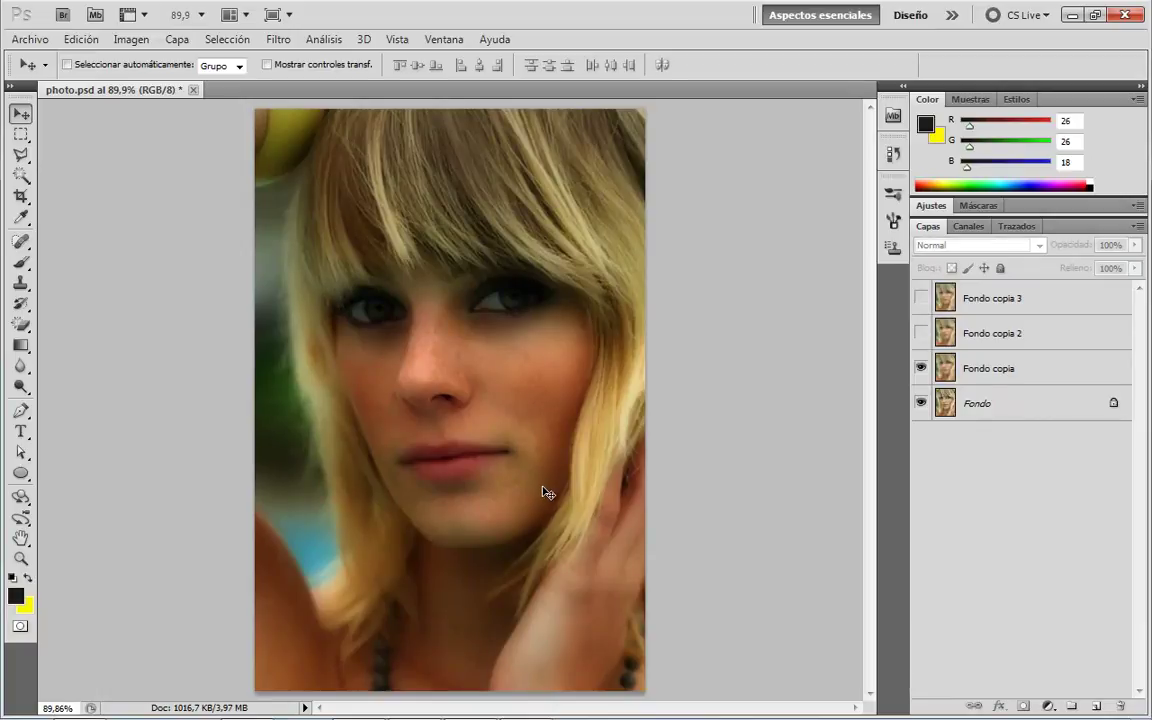
{"action": "left_click", "coordinate": [922, 370]}
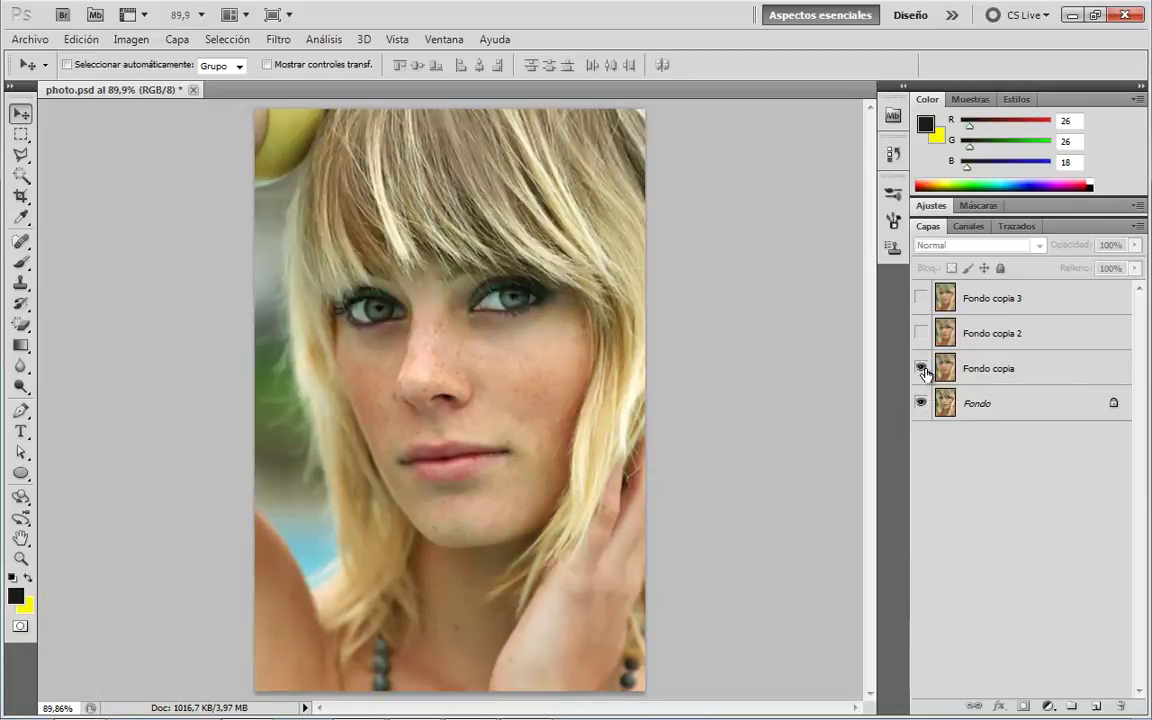
{"action": "left_click", "coordinate": [921, 370]}
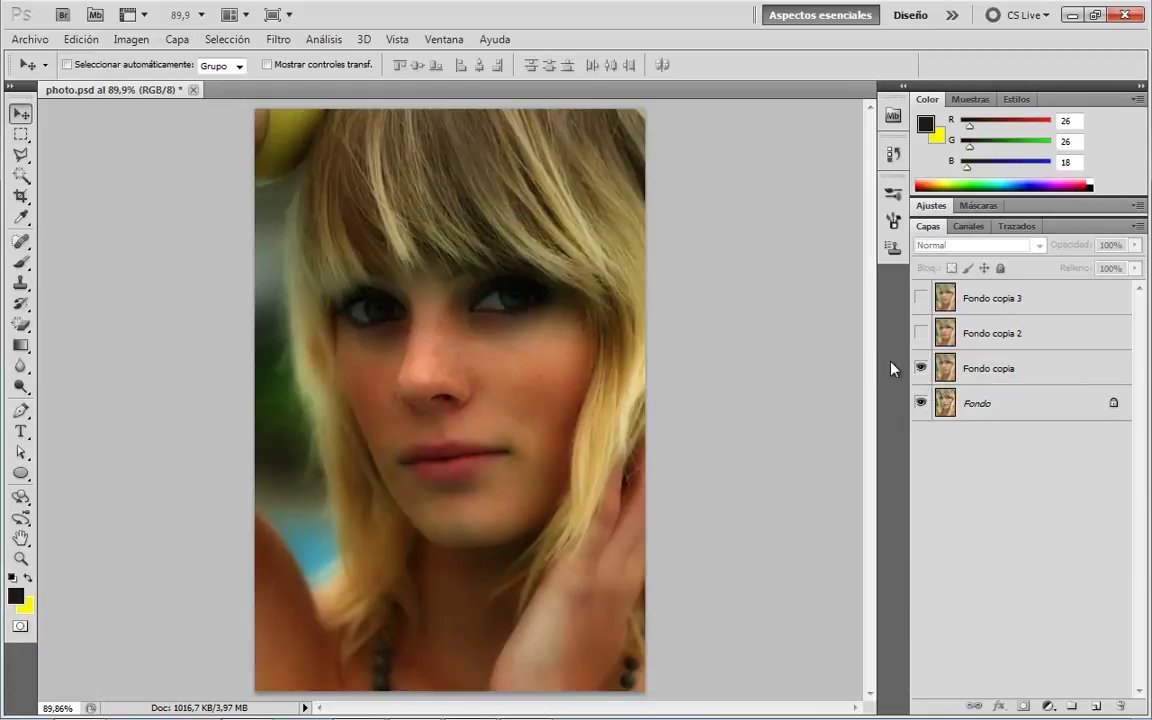
{"action": "left_click", "coordinate": [921, 370]}
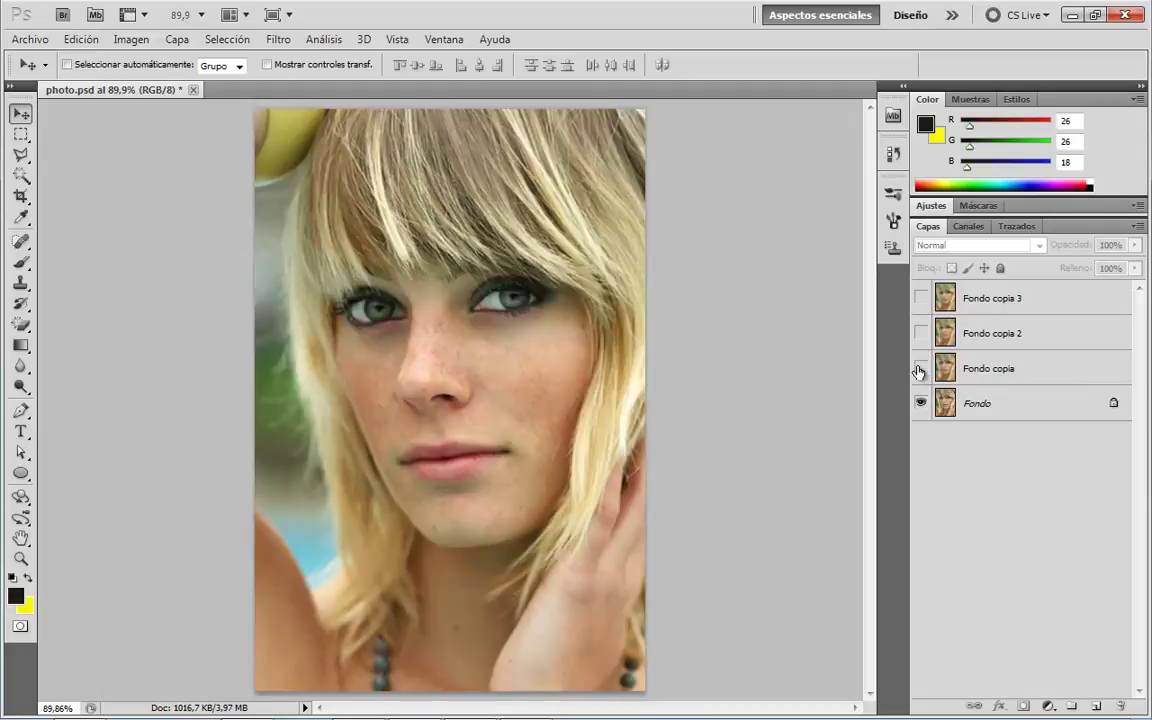
Show Fondo copia 2 with Superponer blending and toggle it to compare the glow.
{"action": "left_click", "coordinate": [990, 340]}
{"action": "left_click", "coordinate": [921, 333]}
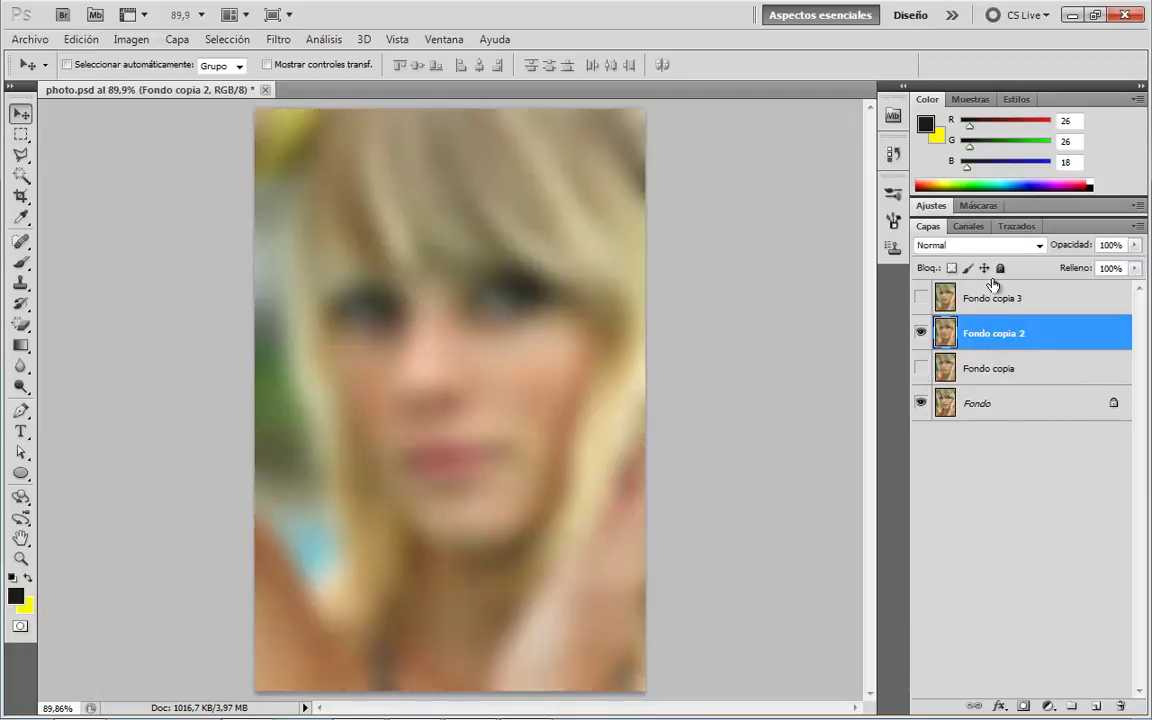
{"action": "left_click", "coordinate": [1015, 247]}
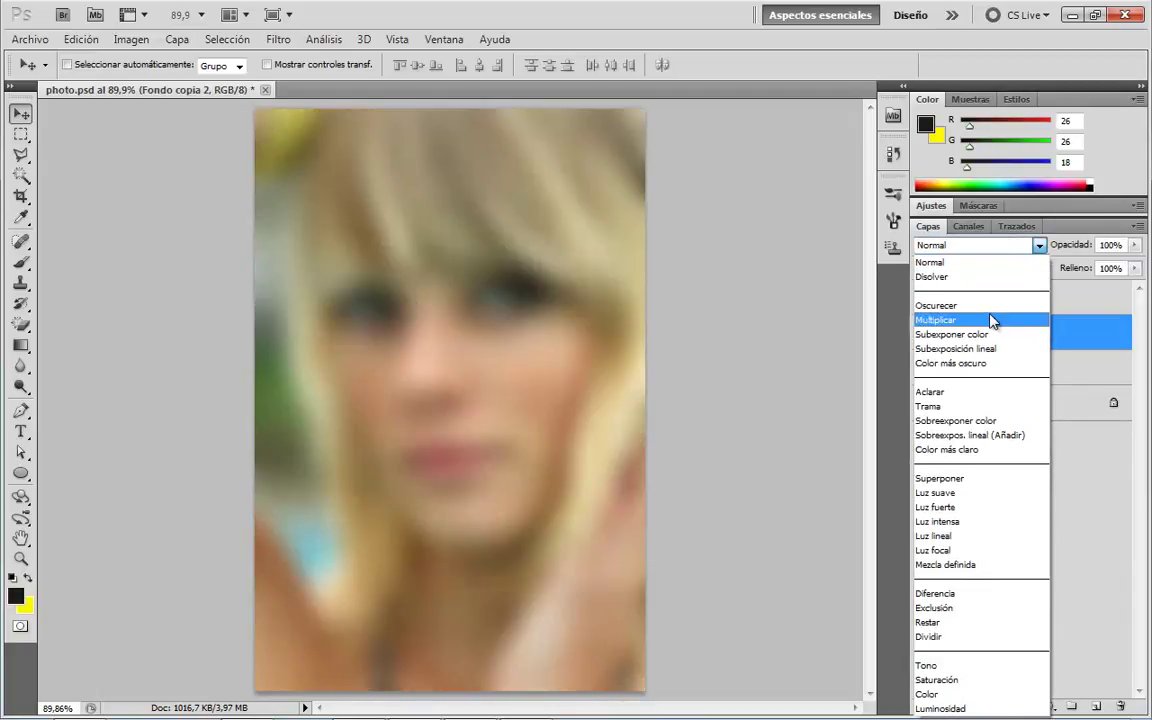
{"action": "left_click", "coordinate": [976, 479]}
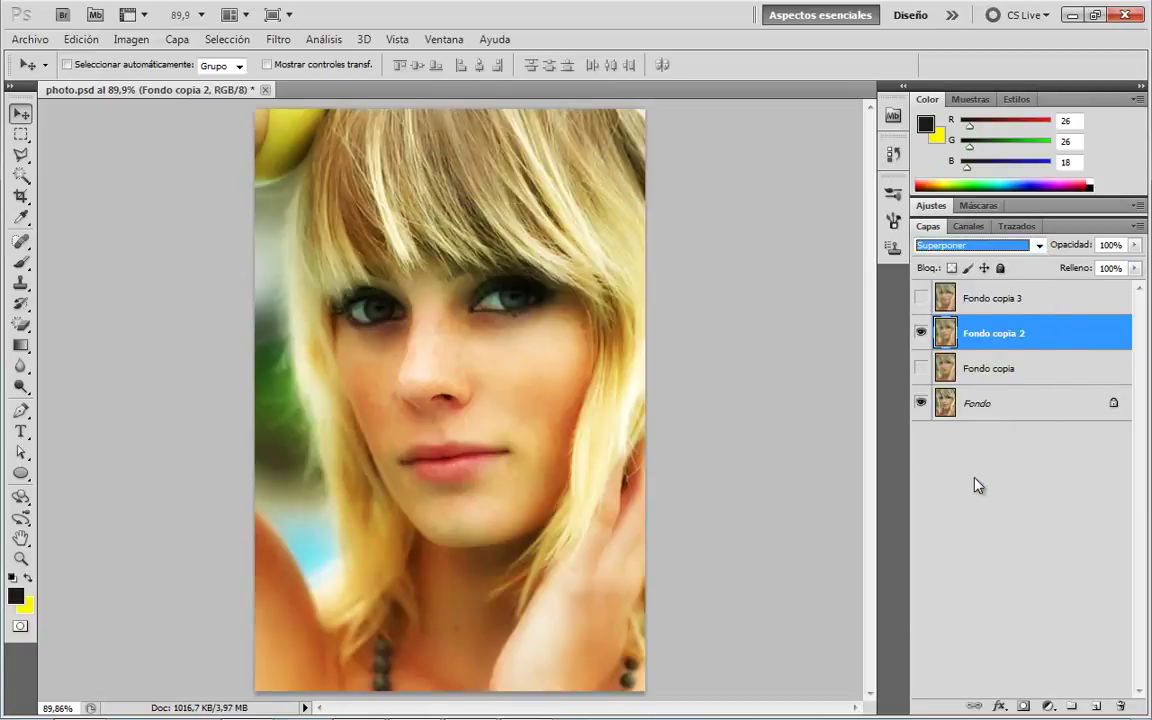
{"action": "left_click", "coordinate": [962, 471]}
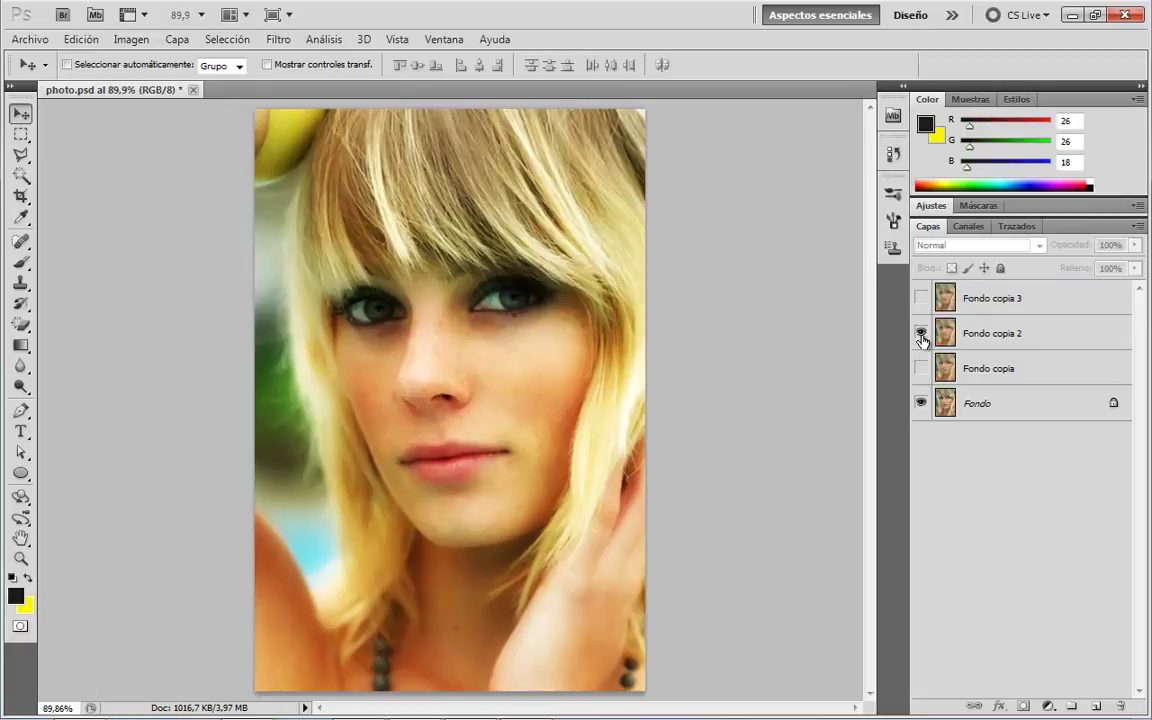
{"action": "left_click", "coordinate": [922, 340]}
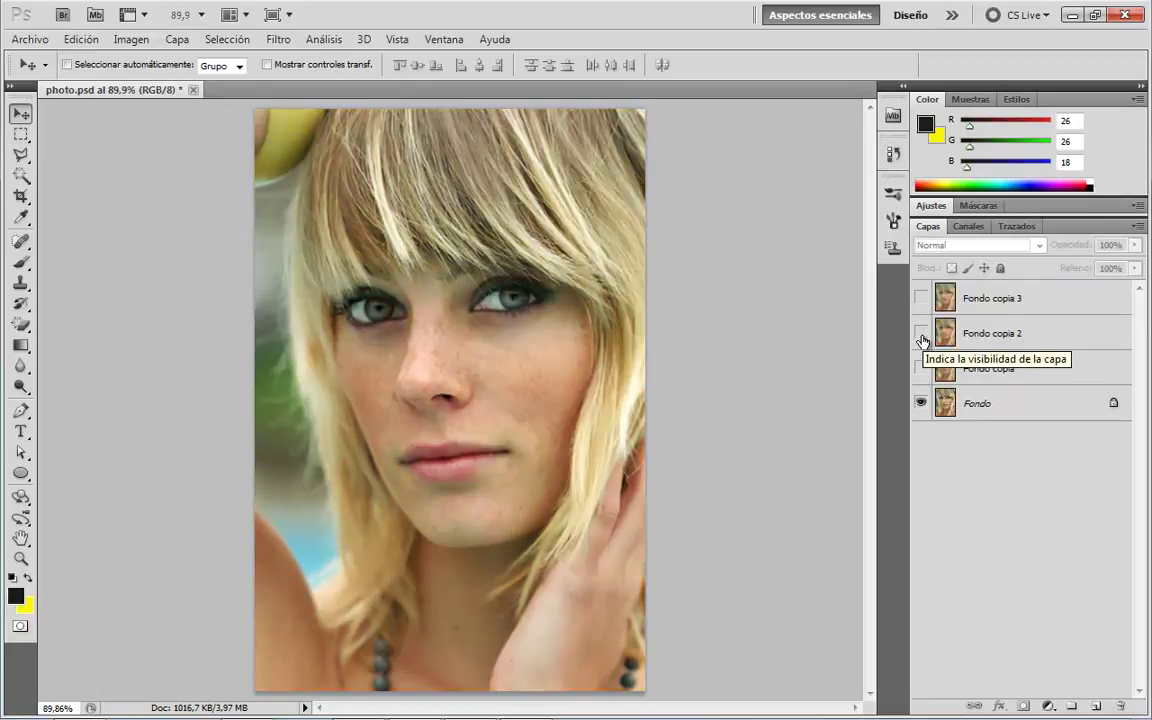
{"action": "left_click", "coordinate": [922, 340]}
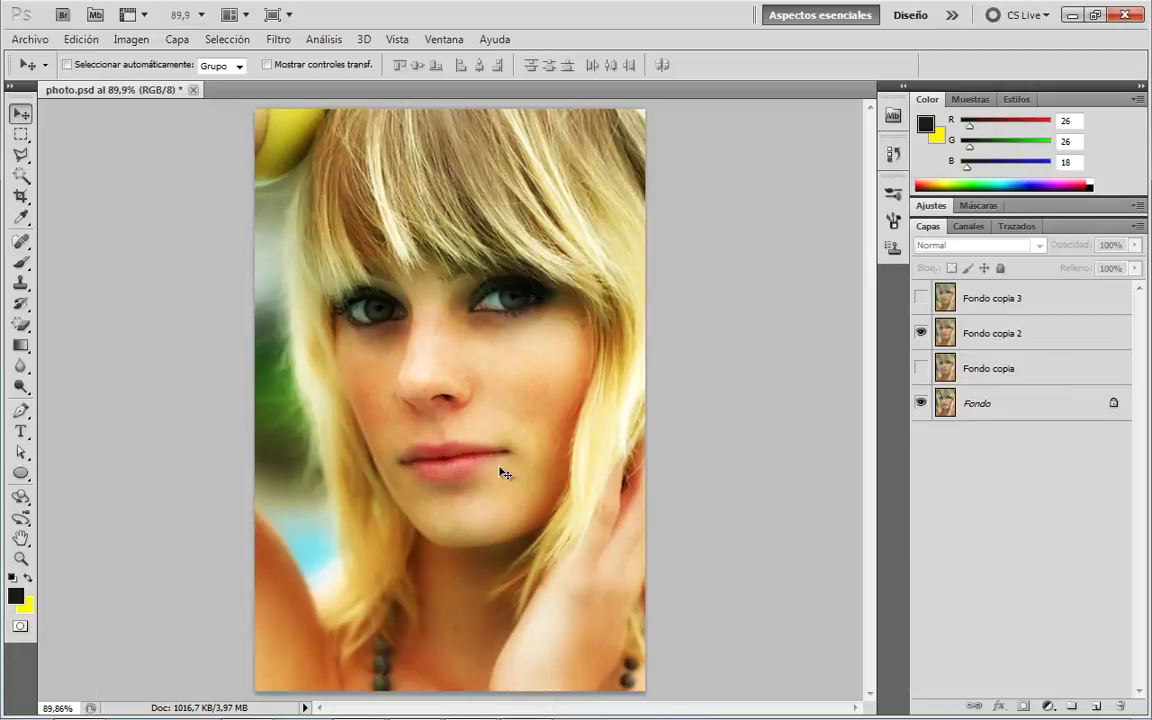
Hide Fondo copia 2, then show Fondo copia 3 with Luz fuerte blending.
{"action": "left_click", "coordinate": [921, 333]}
{"action": "left_click", "coordinate": [956, 301]}
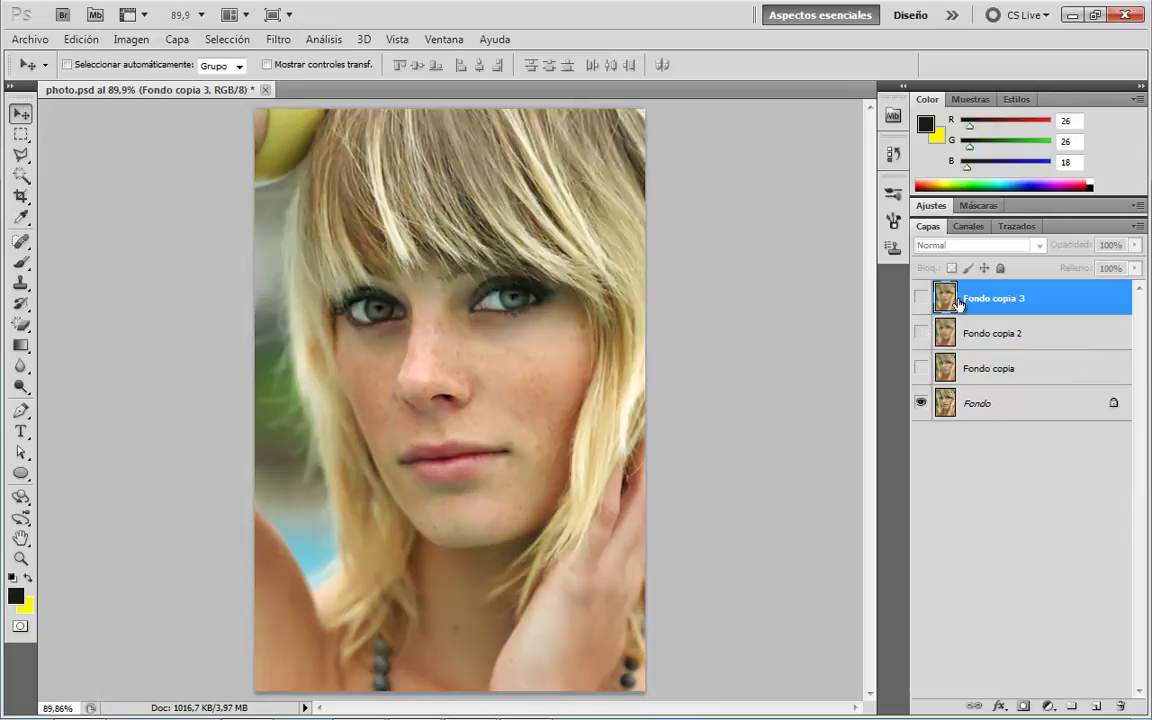
{"action": "left_click", "coordinate": [921, 298]}
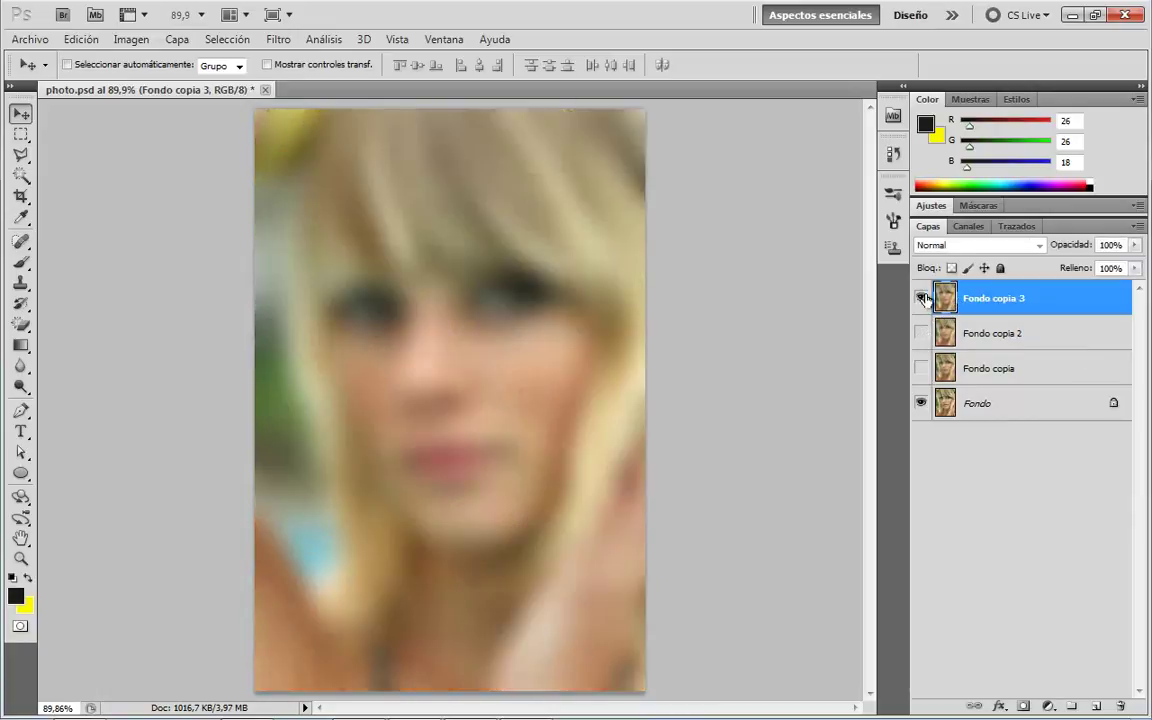
{"action": "left_click", "coordinate": [1038, 250]}
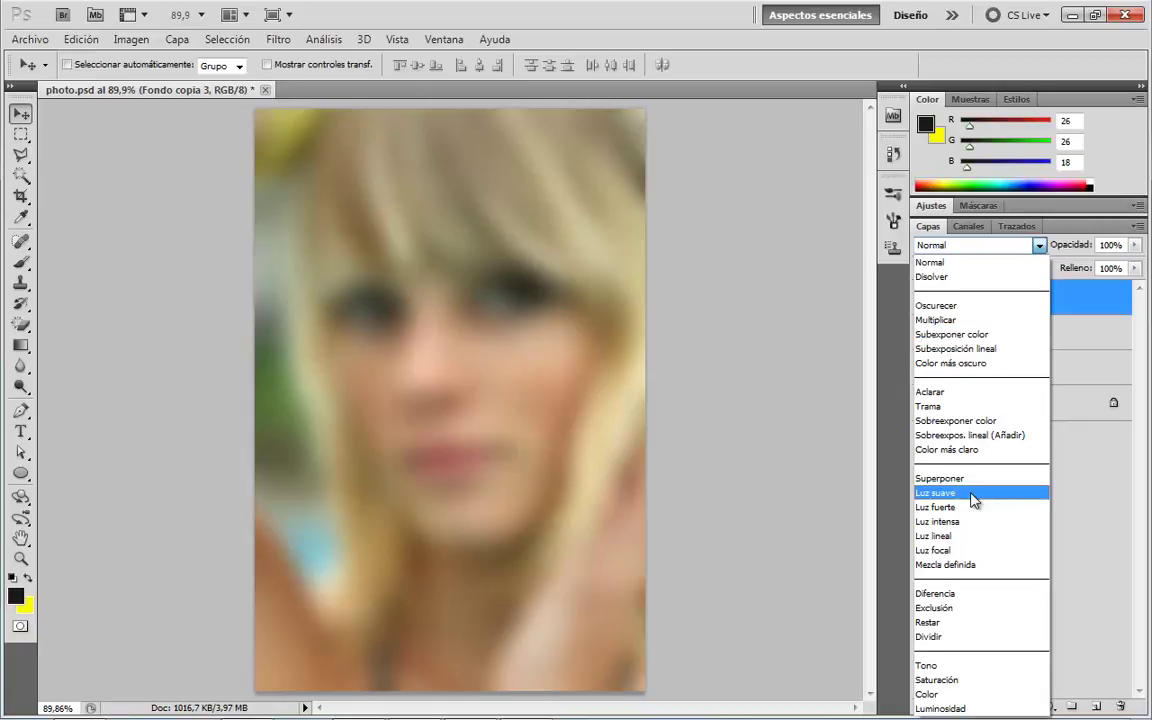
{"action": "left_click", "coordinate": [974, 493]}
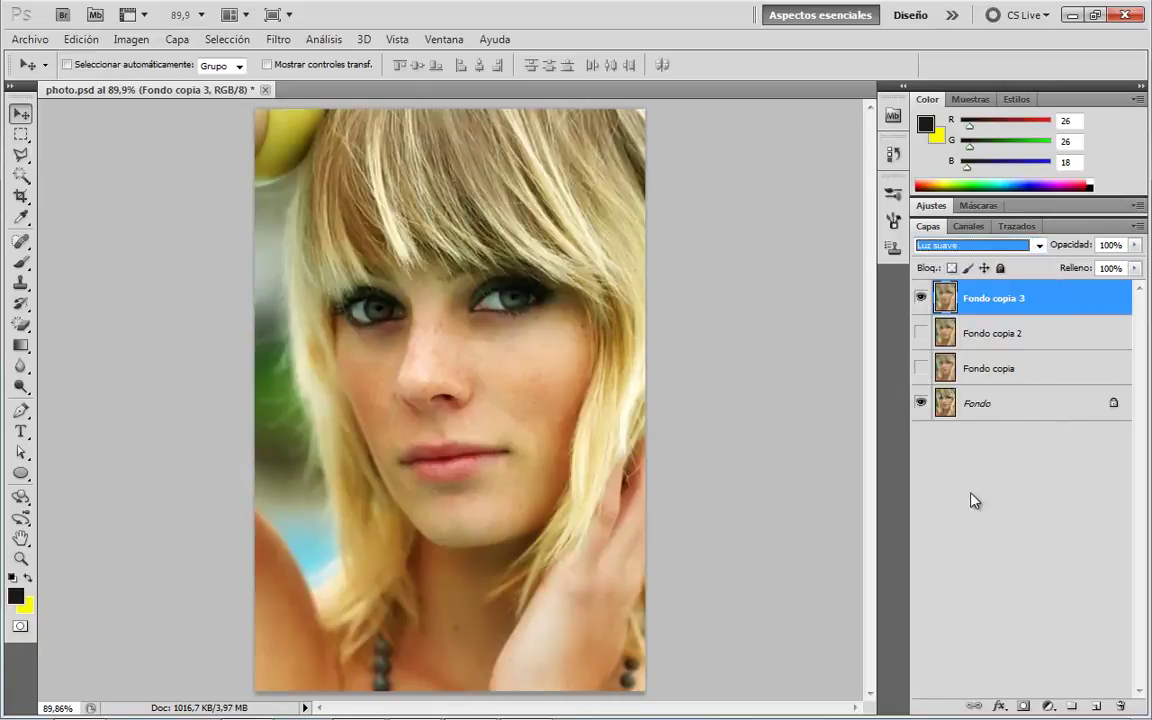
{"action": "left_click", "coordinate": [1040, 246]}
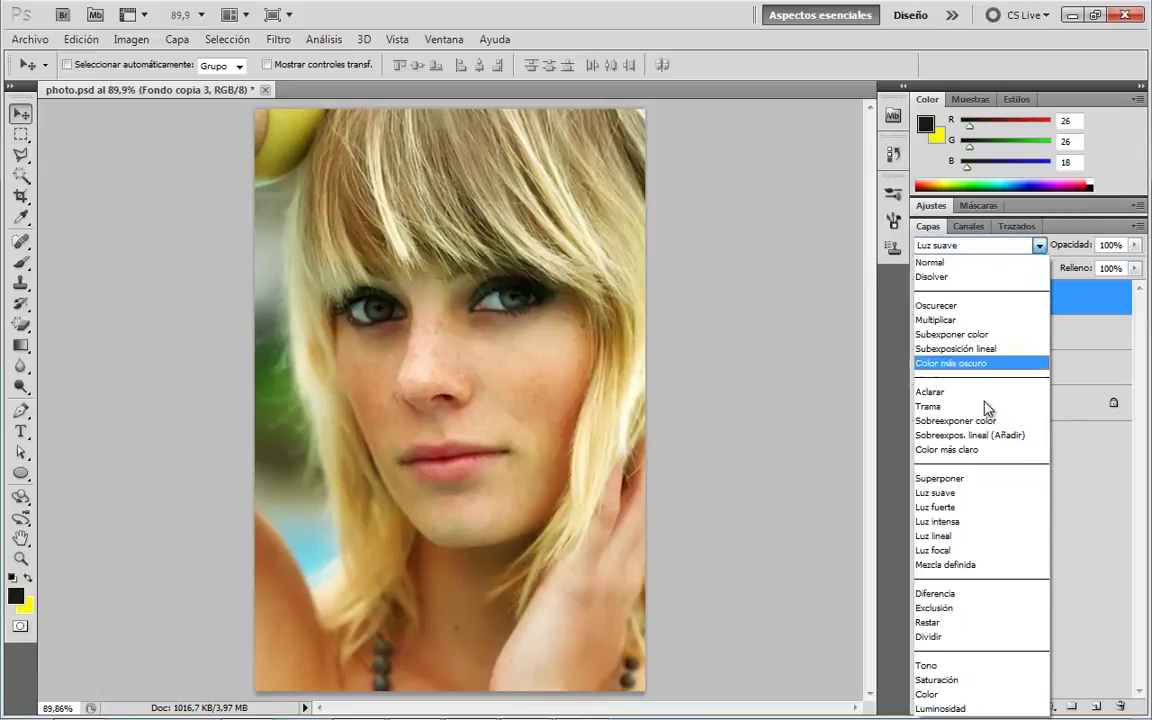
{"action": "left_click", "coordinate": [948, 508]}
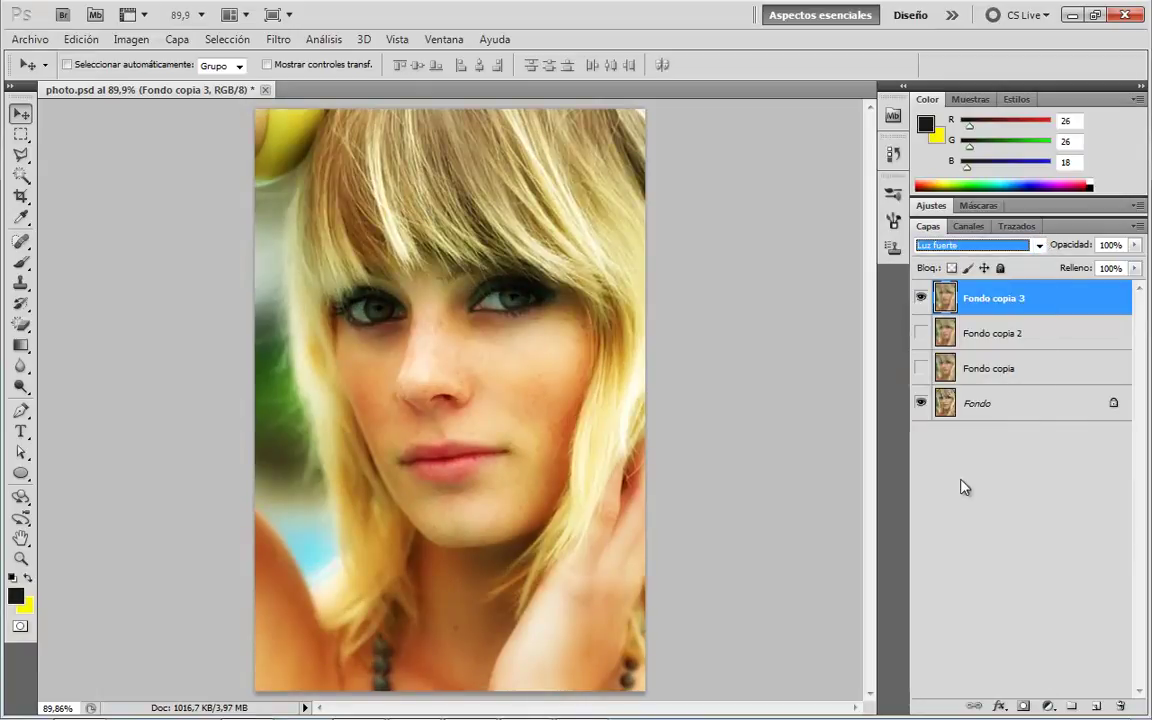
{"action": "left_click", "coordinate": [961, 477]}
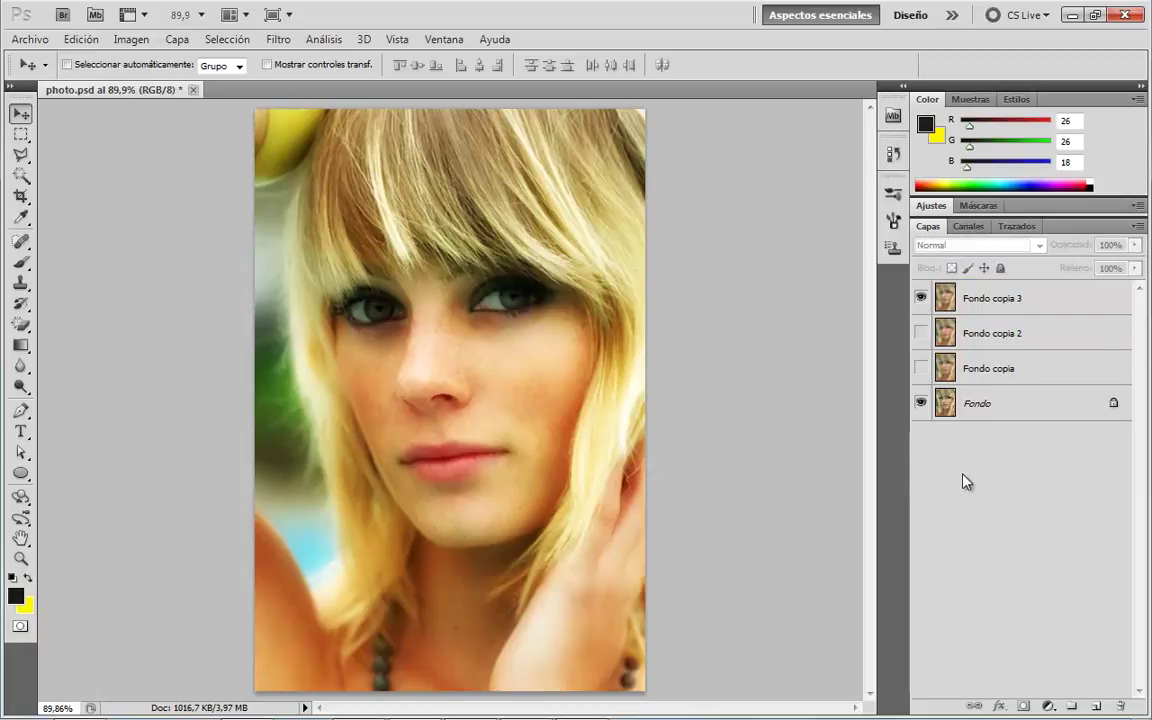
Show Fondo copia 2 and Fondo copia to compare, then hide all three copies.
{"action": "left_click", "coordinate": [1005, 335]}
{"action": "left_click", "coordinate": [921, 333]}
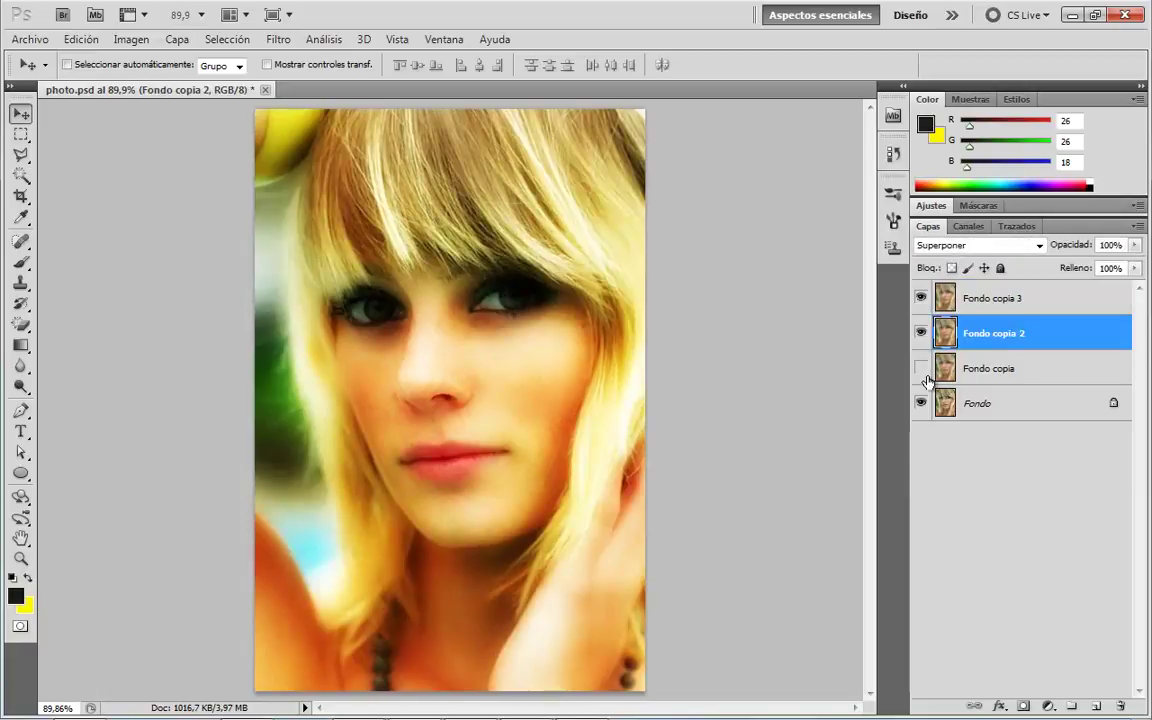
{"action": "left_click", "coordinate": [921, 369]}
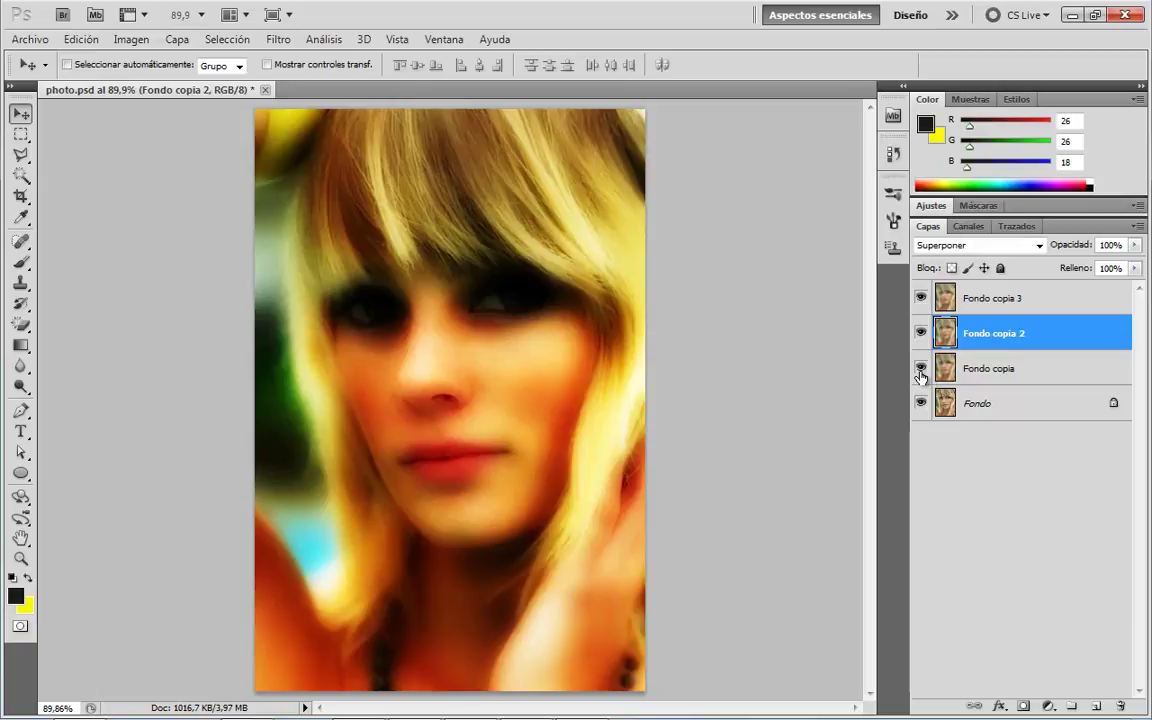
{"action": "left_click", "coordinate": [978, 372]}
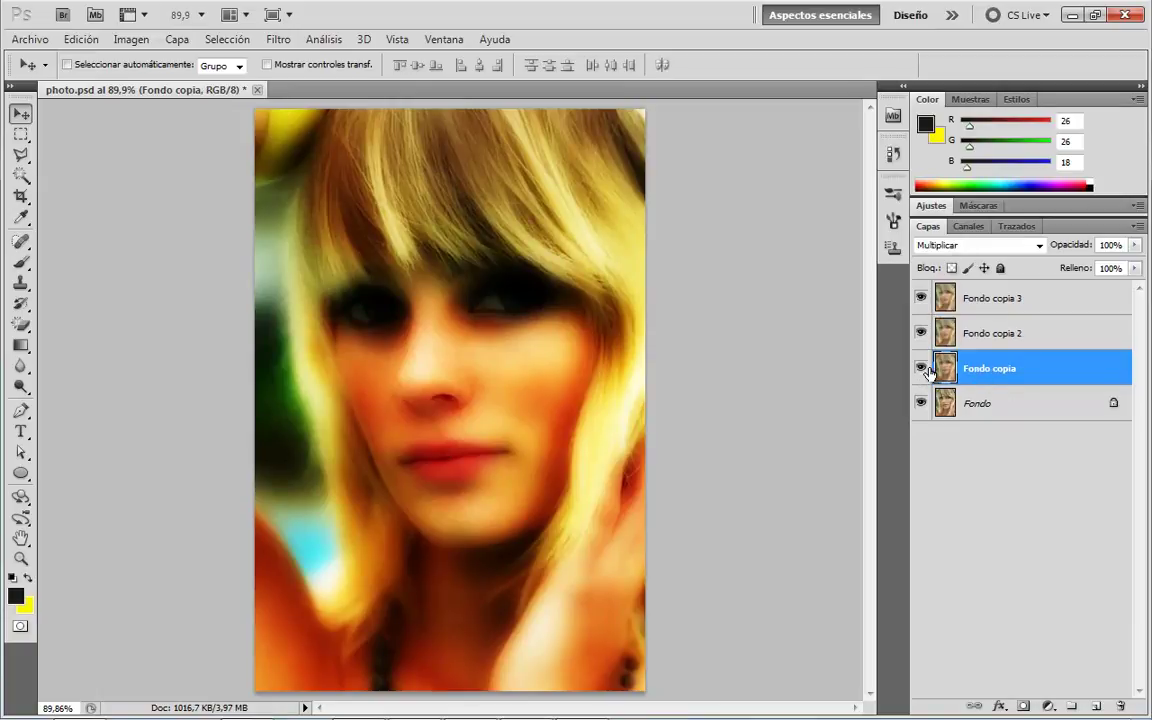
{"action": "left_click", "coordinate": [921, 369]}
{"action": "left_click", "coordinate": [921, 333]}
{"action": "left_click", "coordinate": [921, 298]}
Zoom to 200% on the eyes, pick the Brush, and add empty layer Capa 1 above Fondo.
{"action": "key", "text": "z"}
{"action": "left_click", "coordinate": [428, 327]}
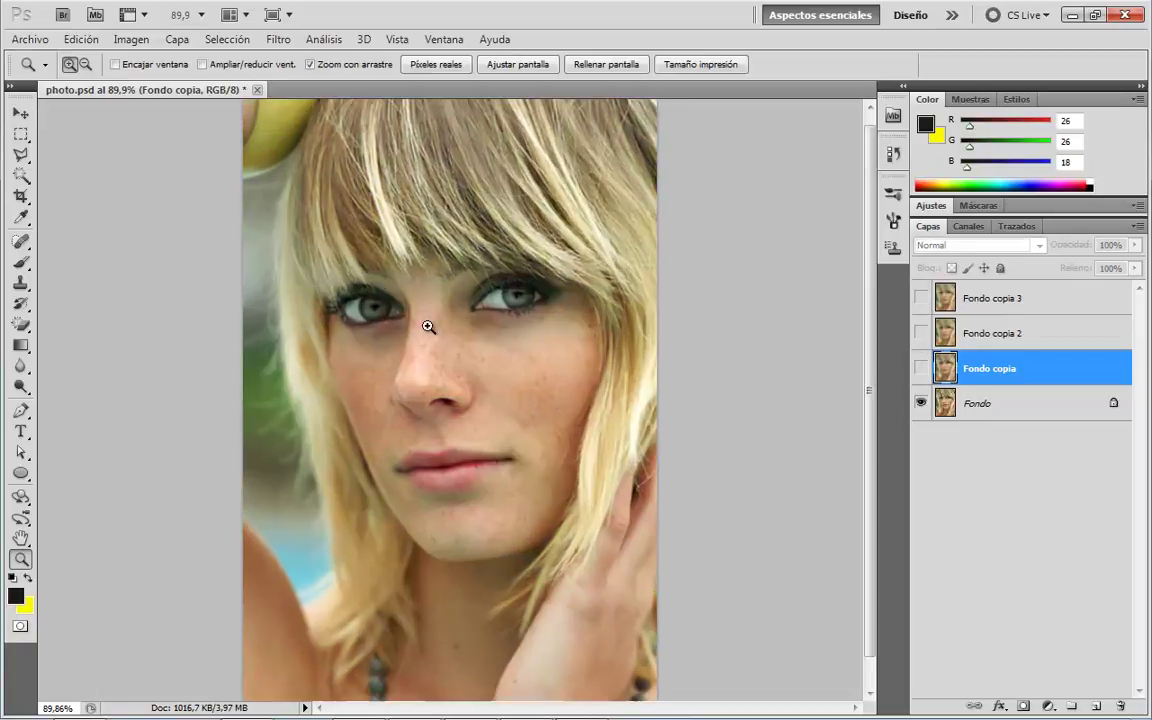
{"action": "left_click", "coordinate": [432, 327]}
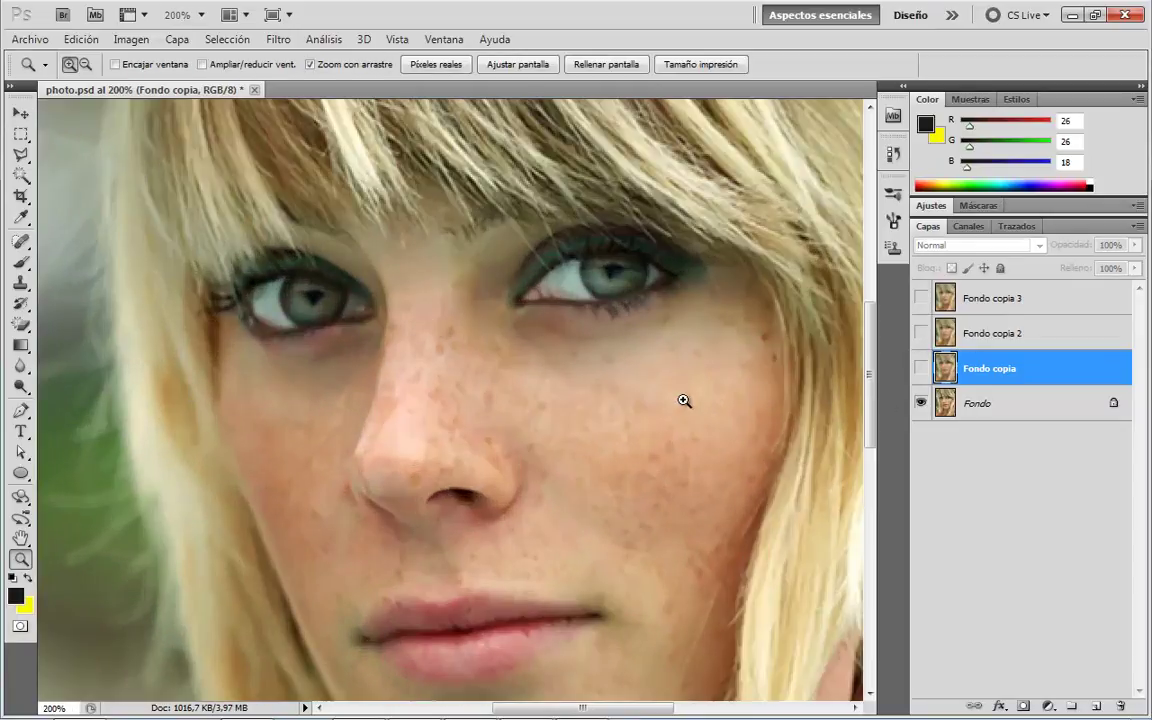
{"action": "key", "text": "v"}
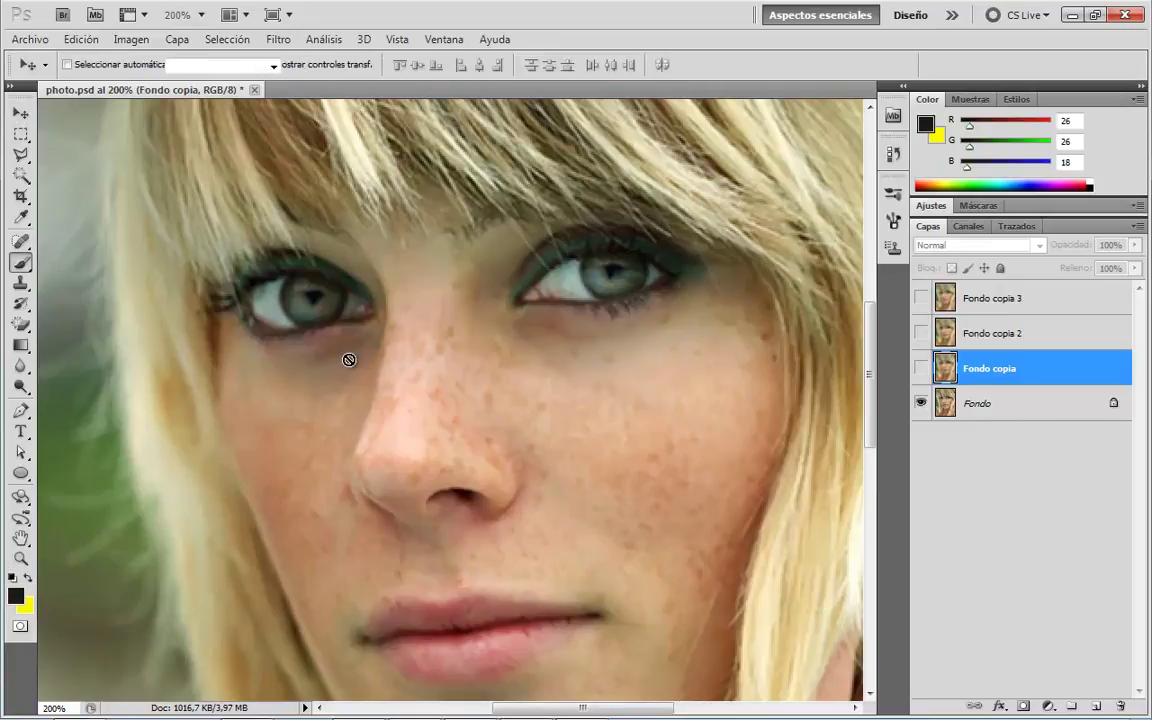
{"action": "key", "text": "b"}
{"action": "left_click", "coordinate": [18, 262]}
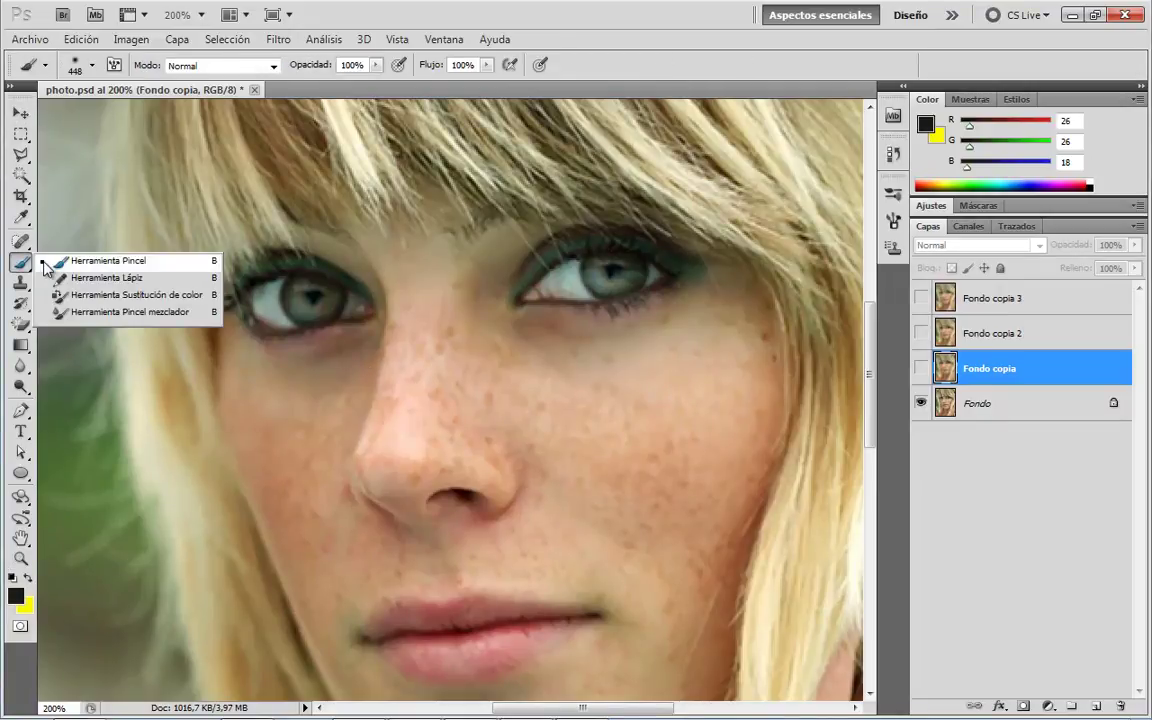
{"action": "left_click", "coordinate": [105, 260]}
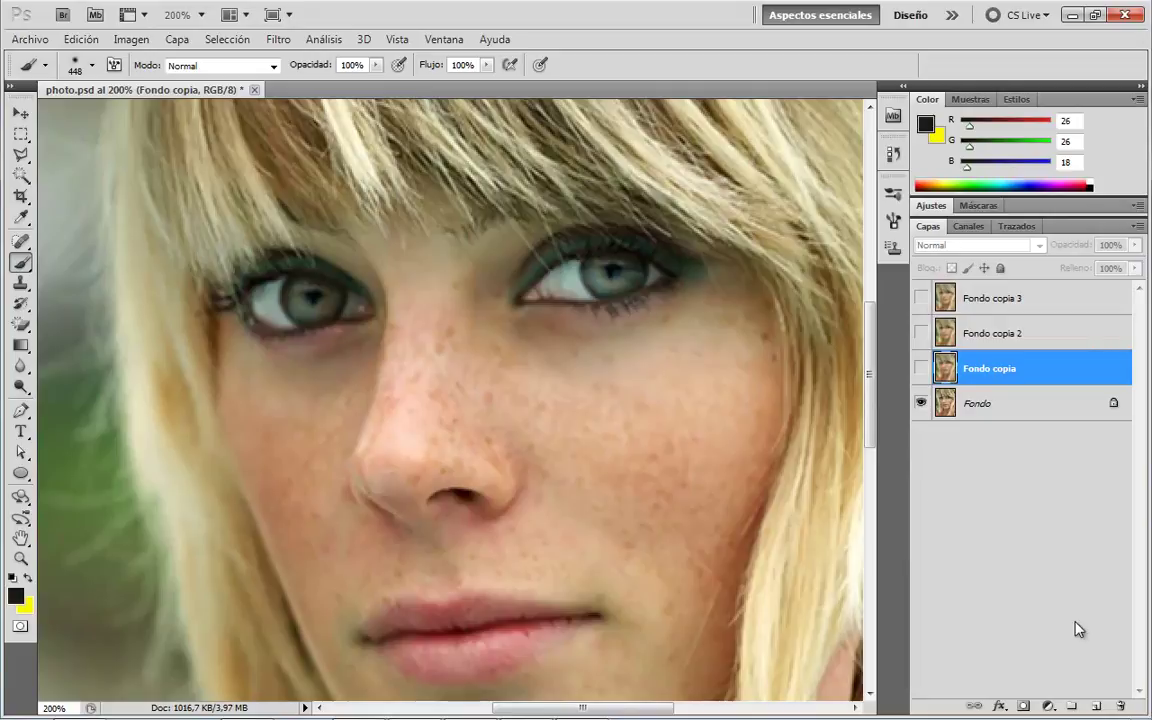
{"action": "left_click", "coordinate": [1028, 412]}
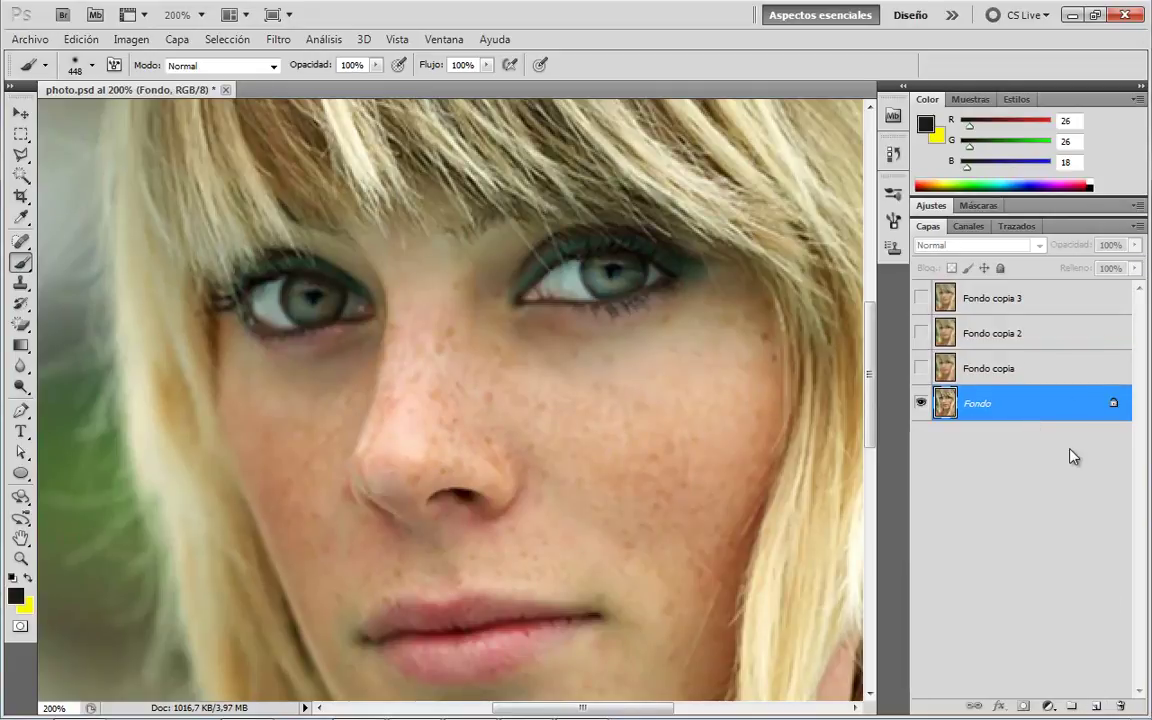
{"action": "key", "text": "ctrl+shift+alt+n"}
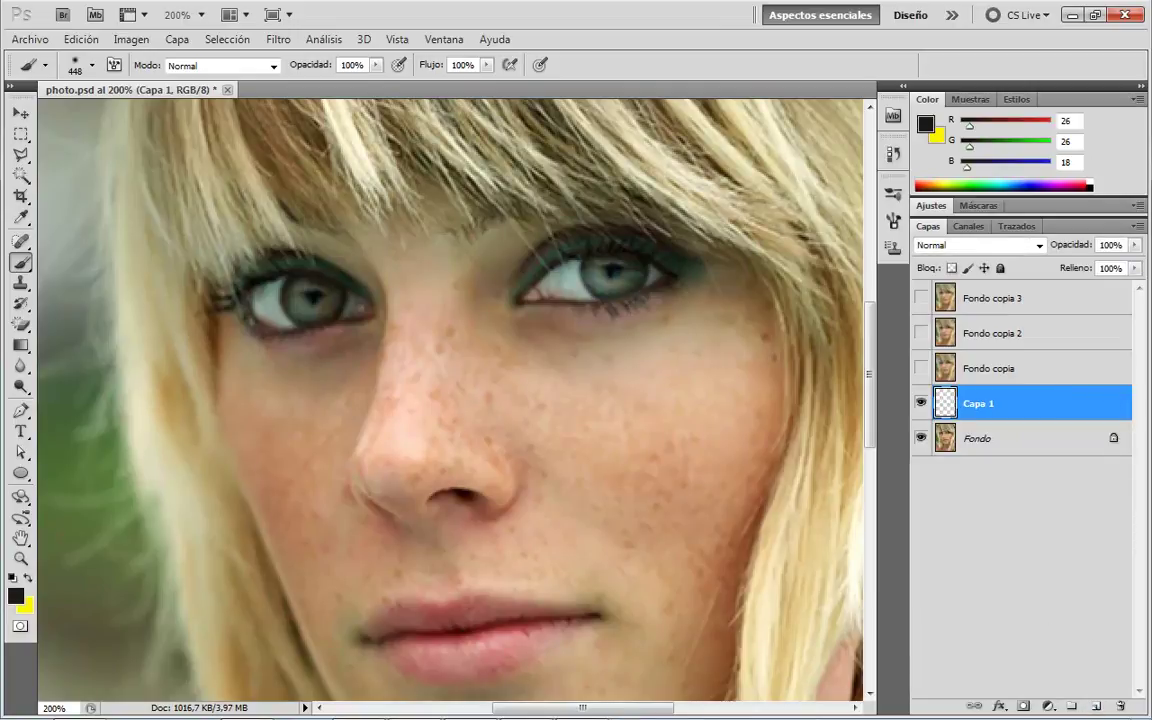
Shrink the soft brush size and set the foreground colour to near-white.
{"action": "right_click", "coordinate": [530, 389]}
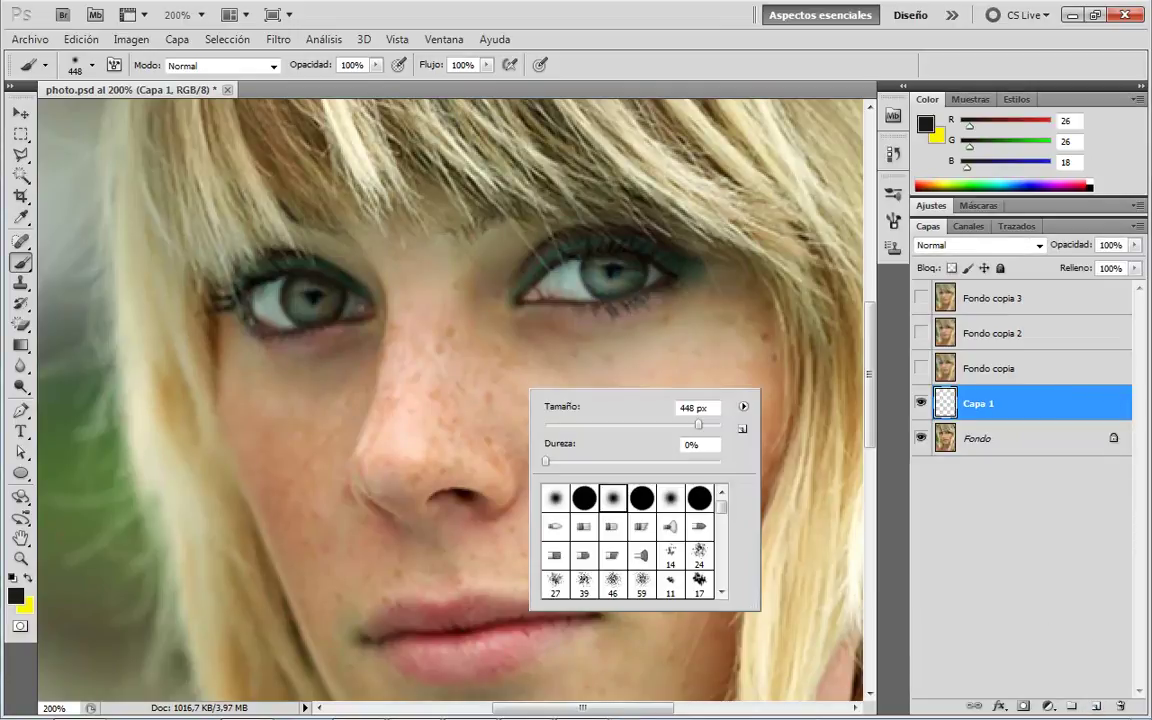
{"action": "left_click_drag", "start_coordinate": [698, 425], "coordinate": [567, 428]}
{"action": "left_click_drag", "start_coordinate": [568, 428], "coordinate": [552, 428]}
{"action": "left_click", "coordinate": [270, 304]}
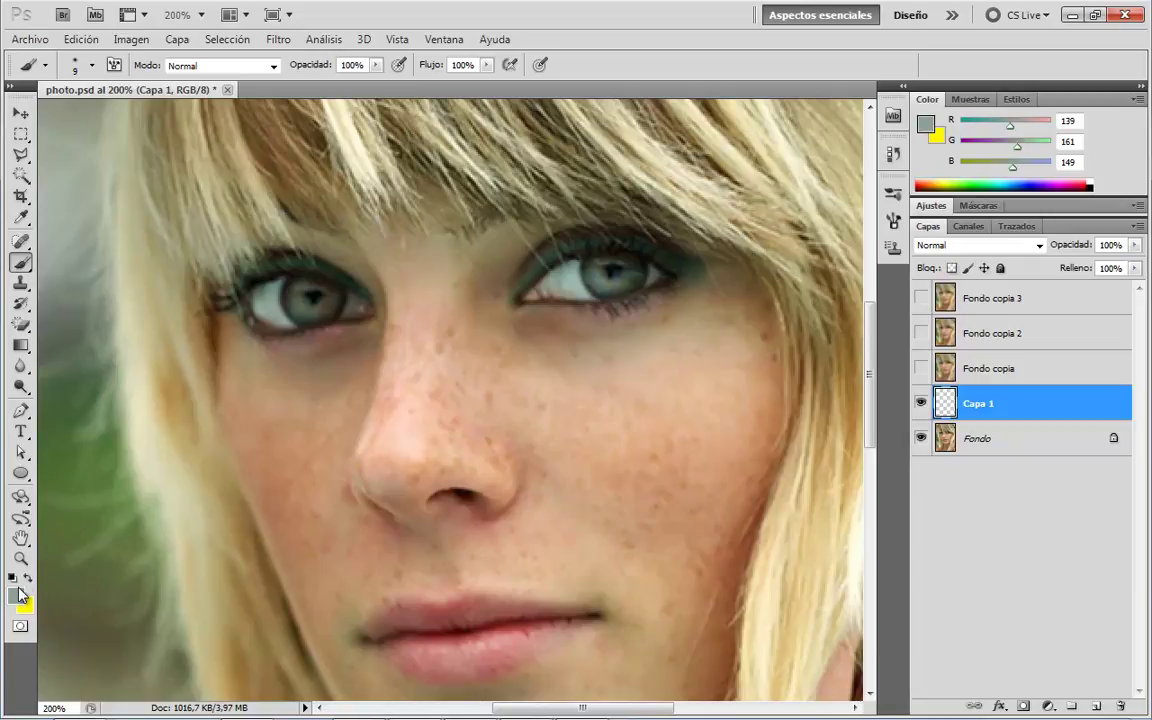
{"action": "left_click", "coordinate": [16, 596]}
{"action": "left_click", "coordinate": [668, 344]}
{"action": "left_click_drag", "start_coordinate": [668, 344], "coordinate": [616, 281]}
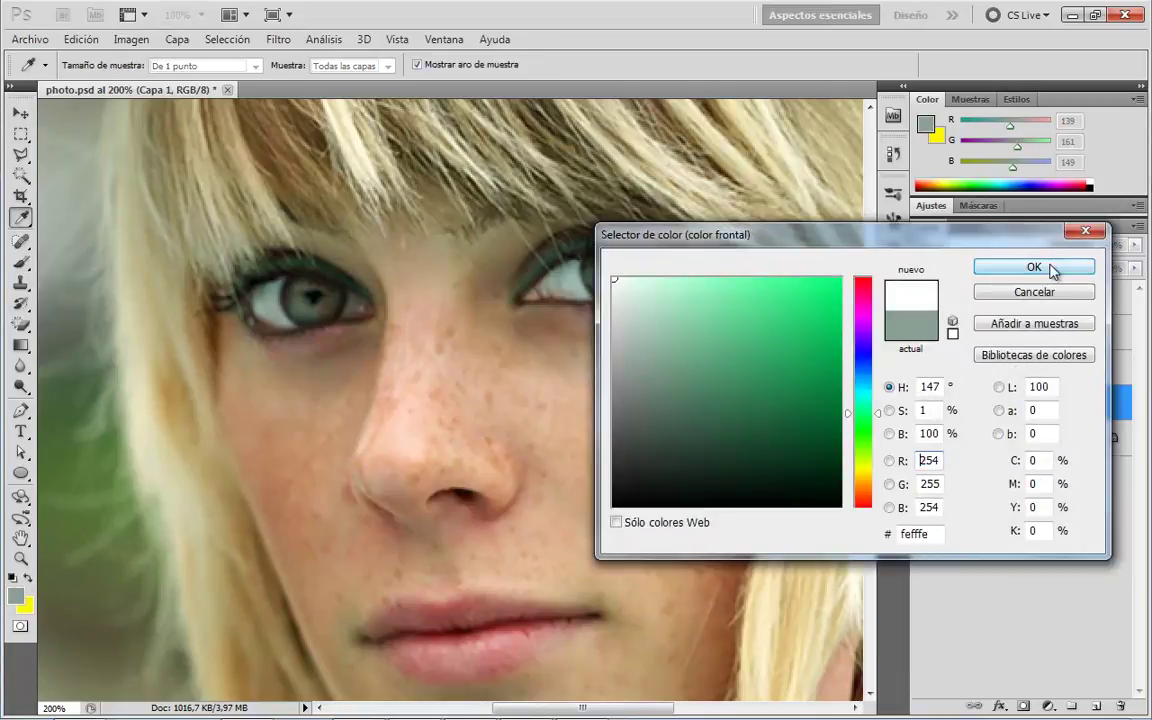
{"action": "left_click", "coordinate": [1034, 267]}
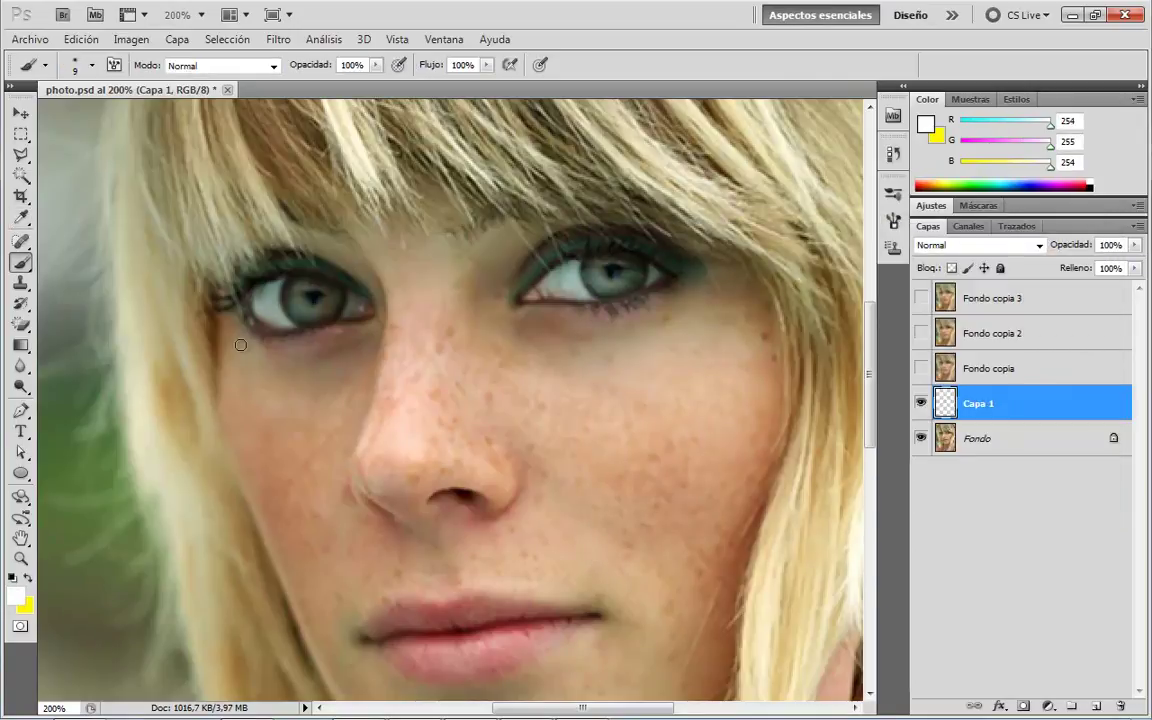
Paint white strokes across the left-hand and right-hand eye whites on Capa 1.
{"action": "left_click_drag", "start_coordinate": [256, 296], "coordinate": [278, 284]}
{"action": "left_click_drag", "start_coordinate": [249, 300], "coordinate": [287, 323]}
{"action": "mouse_move", "coordinate": [257, 301]}
{"action": "left_mouse_down"}
{"action": "mouse_move", "coordinate": [276, 322]}
{"action": "mouse_move", "coordinate": [268, 300]}
{"action": "left_mouse_up"}
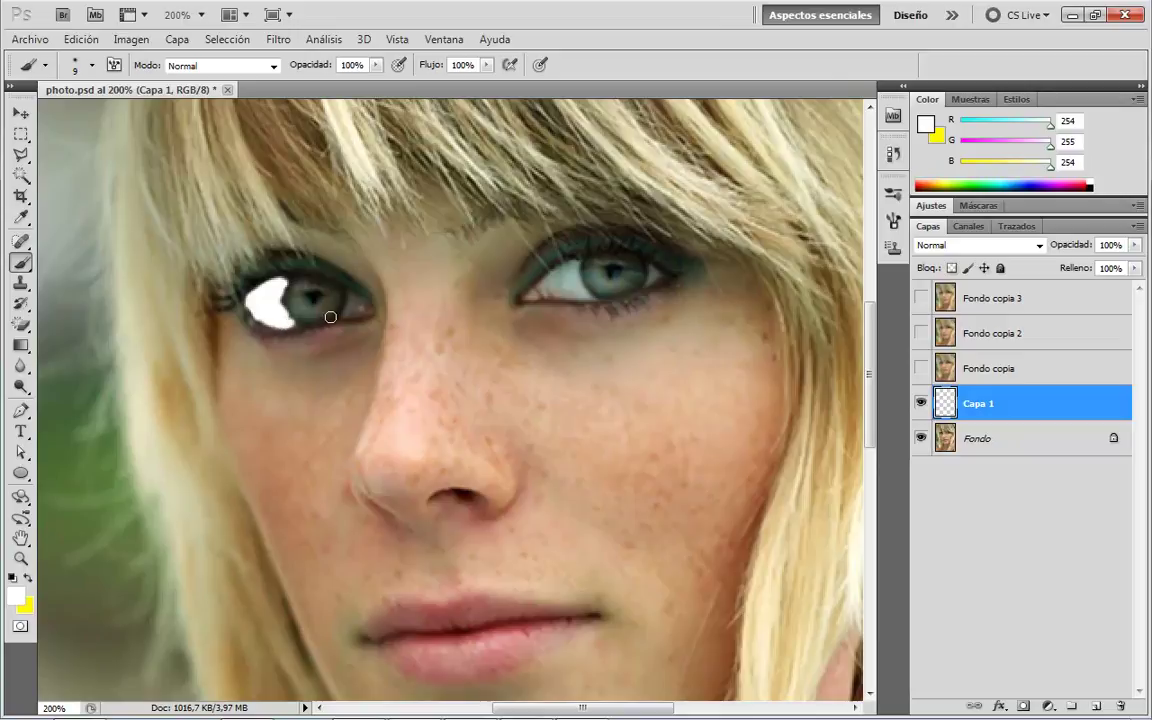
{"action": "mouse_move", "coordinate": [352, 301]}
{"action": "left_mouse_down"}
{"action": "mouse_move", "coordinate": [345, 309]}
{"action": "mouse_move", "coordinate": [362, 305]}
{"action": "left_mouse_up"}
{"action": "left_click_drag", "start_coordinate": [540, 287], "coordinate": [568, 270]}
{"action": "mouse_move", "coordinate": [581, 287]}
{"action": "left_mouse_down"}
{"action": "mouse_move", "coordinate": [561, 283]}
{"action": "mouse_move", "coordinate": [566, 265]}
{"action": "mouse_move", "coordinate": [546, 287]}
{"action": "mouse_move", "coordinate": [555, 285]}
{"action": "left_mouse_up"}
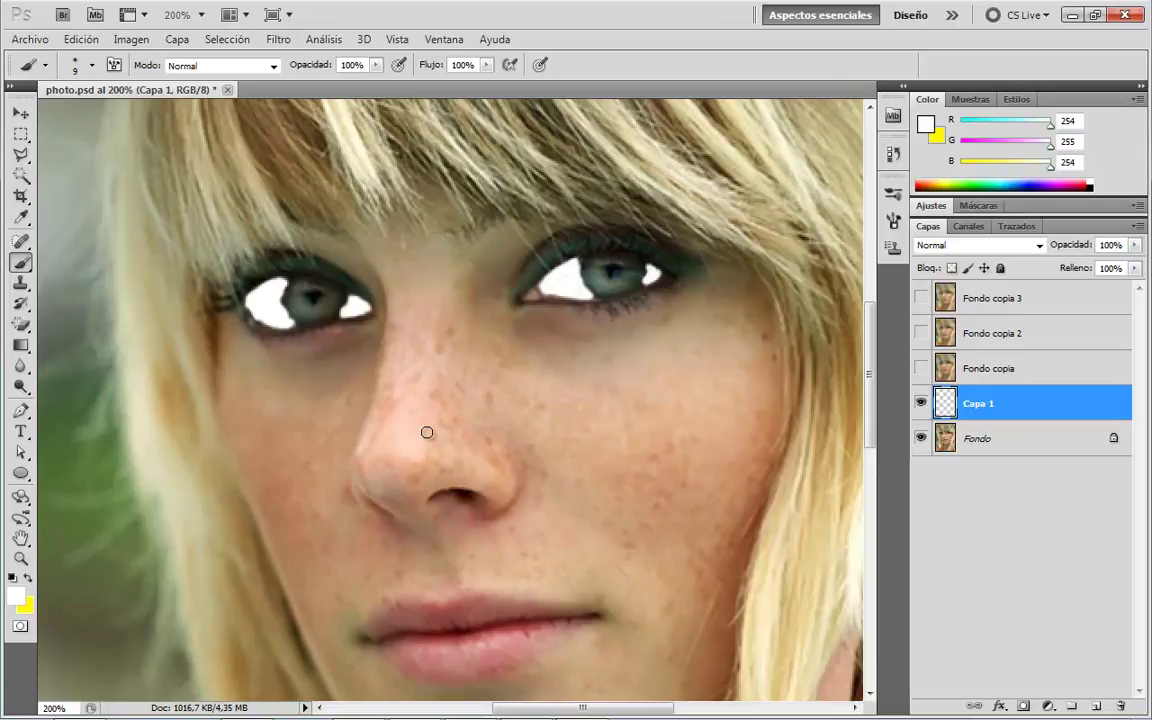
Set Capa 1 to Luz suave and set up a small Gaussian blur radius of about 2.8 pixels.
{"action": "left_click", "coordinate": [985, 245]}
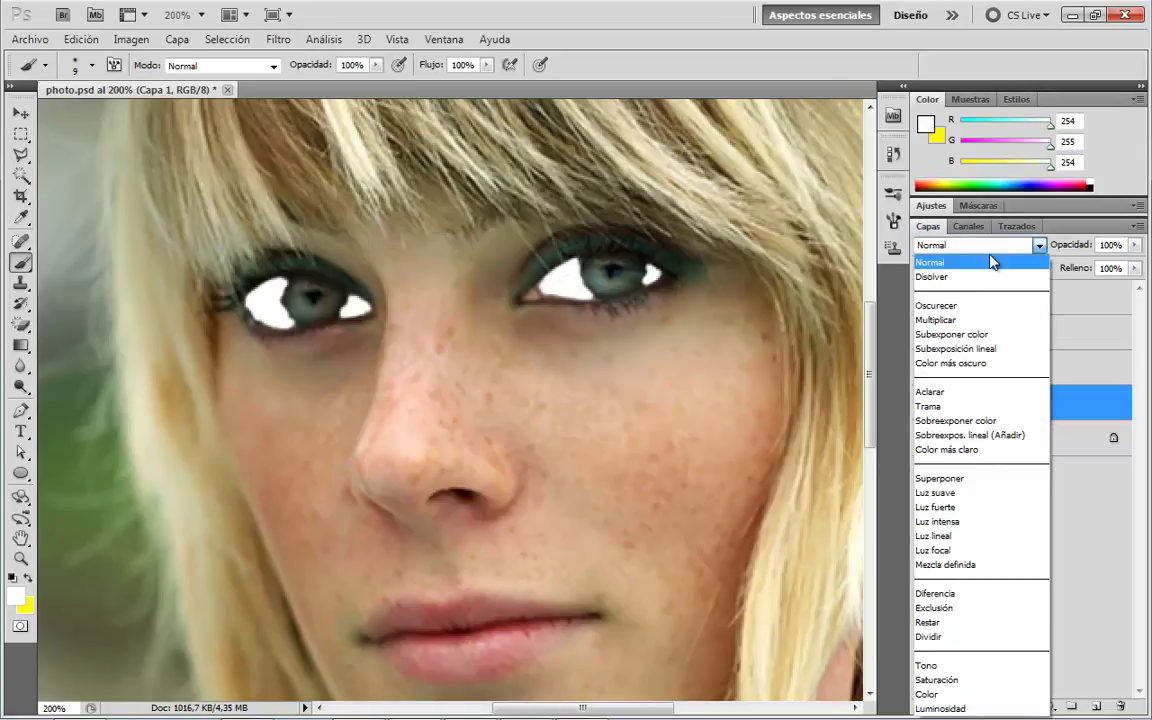
{"action": "left_click", "coordinate": [967, 493]}
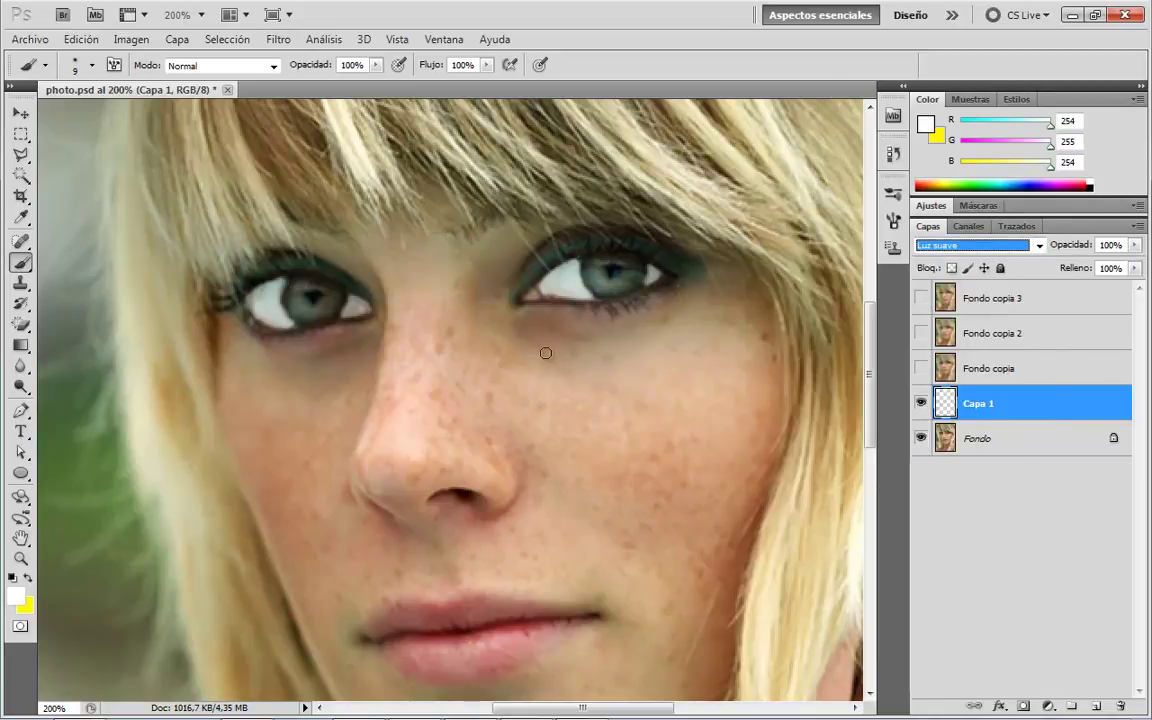
{"action": "left_click", "coordinate": [278, 39]}
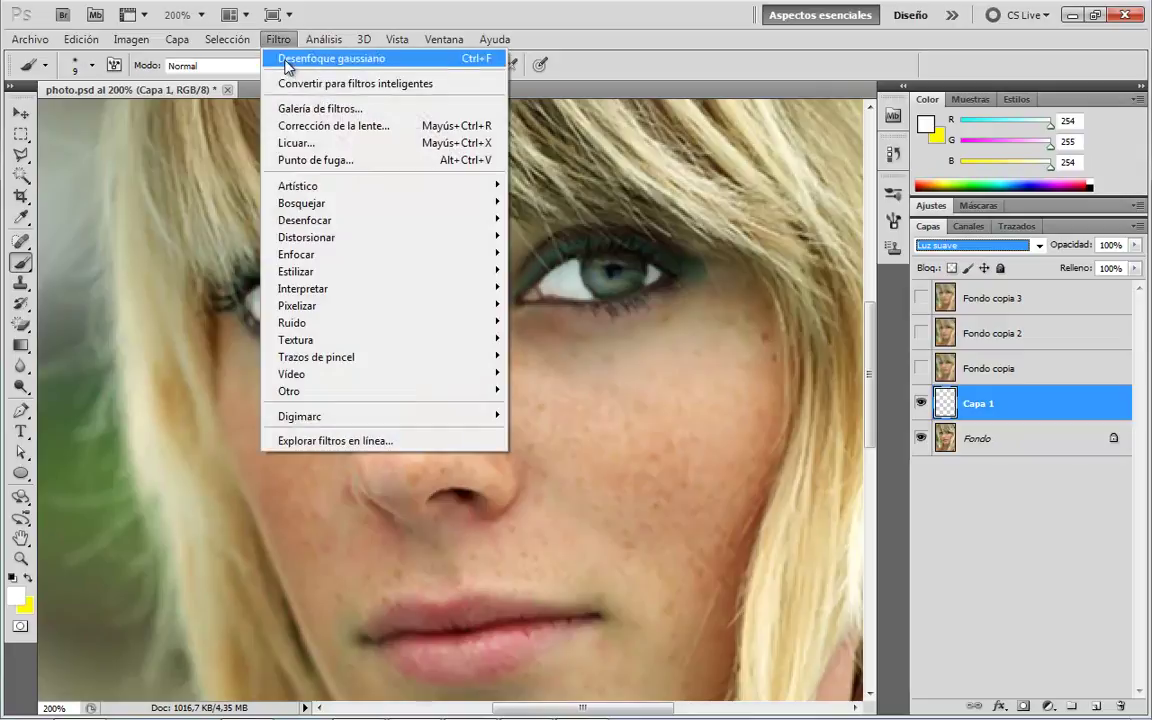
{"action": "mouse_move", "coordinate": [305, 220]}
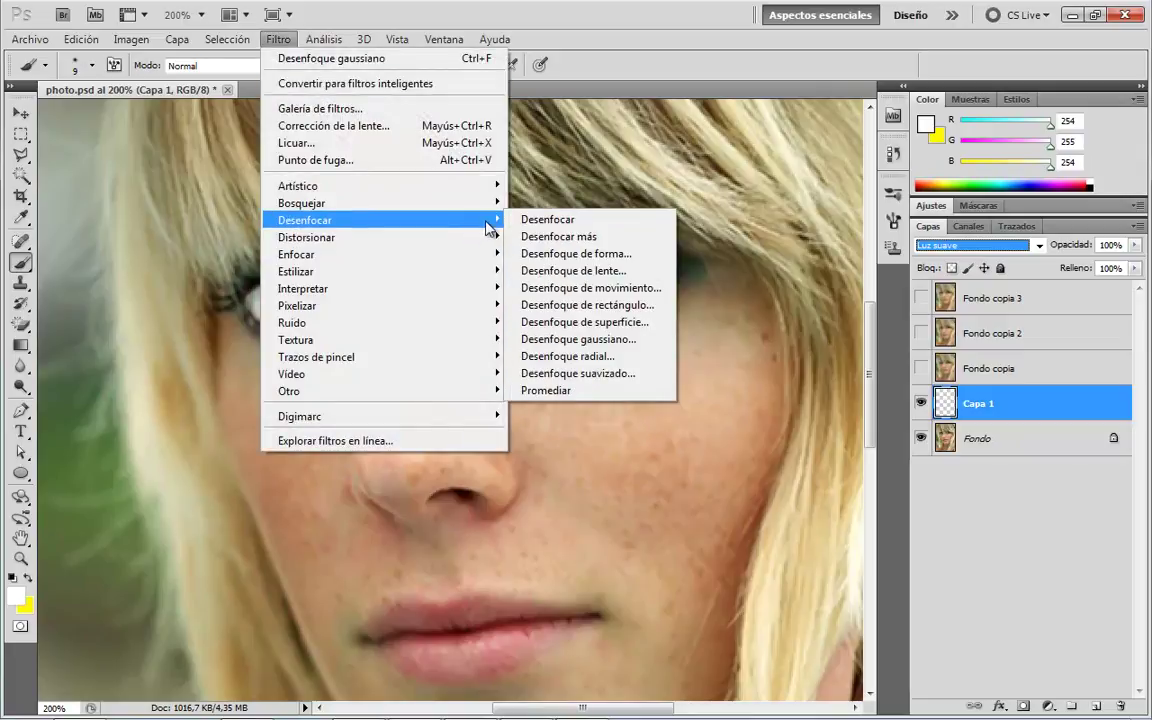
{"action": "left_click", "coordinate": [580, 339]}
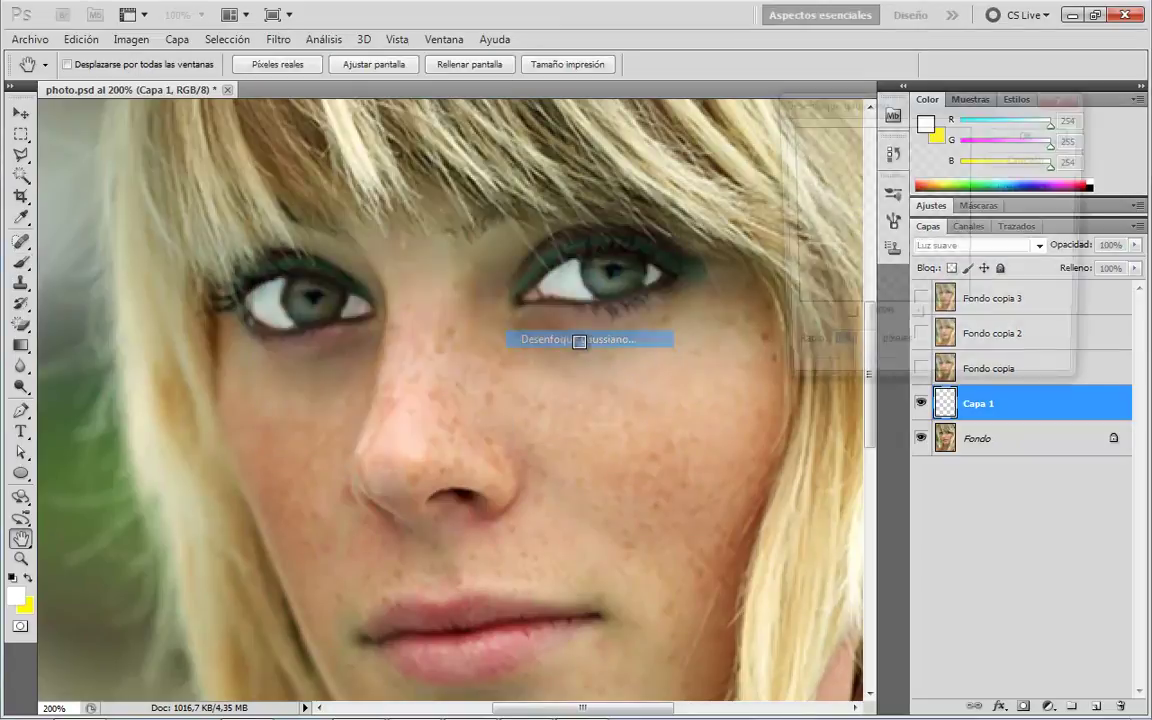
{"action": "left_click_drag", "start_coordinate": [838, 381], "coordinate": [810, 382]}
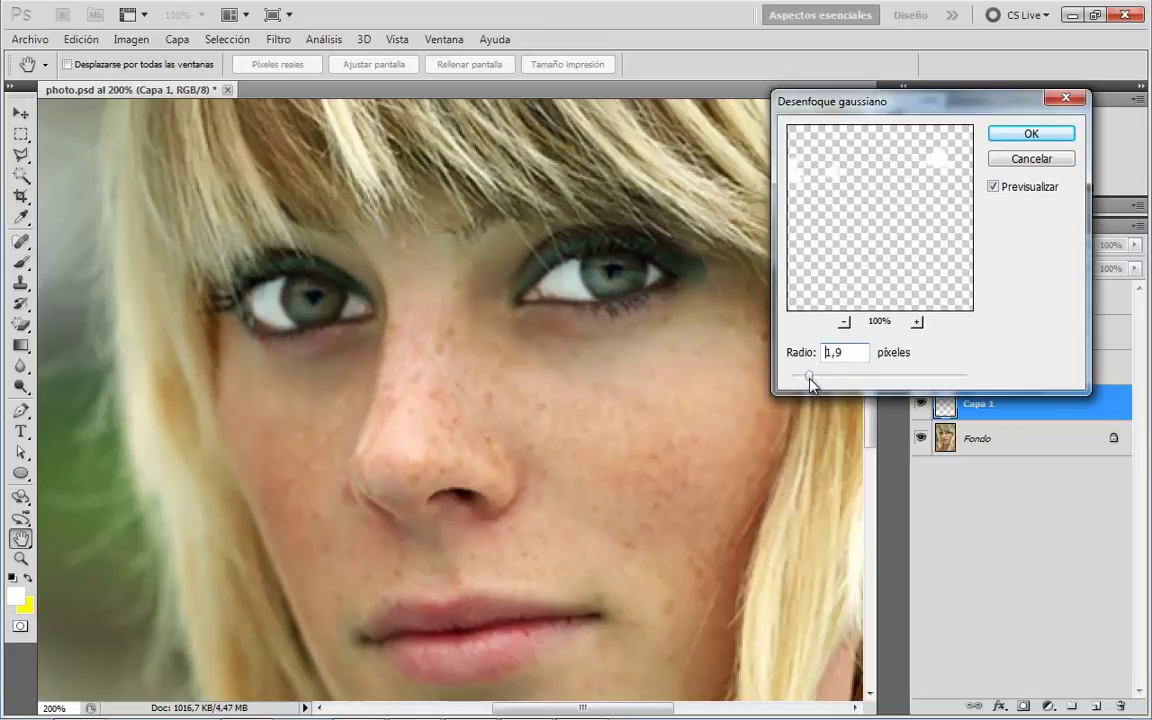
{"action": "left_click_drag", "start_coordinate": [812, 377], "coordinate": [815, 379]}
Apply the blur, compare Capa 1 on and off, and fit the photo to the screen.
{"action": "left_click", "coordinate": [1030, 135]}
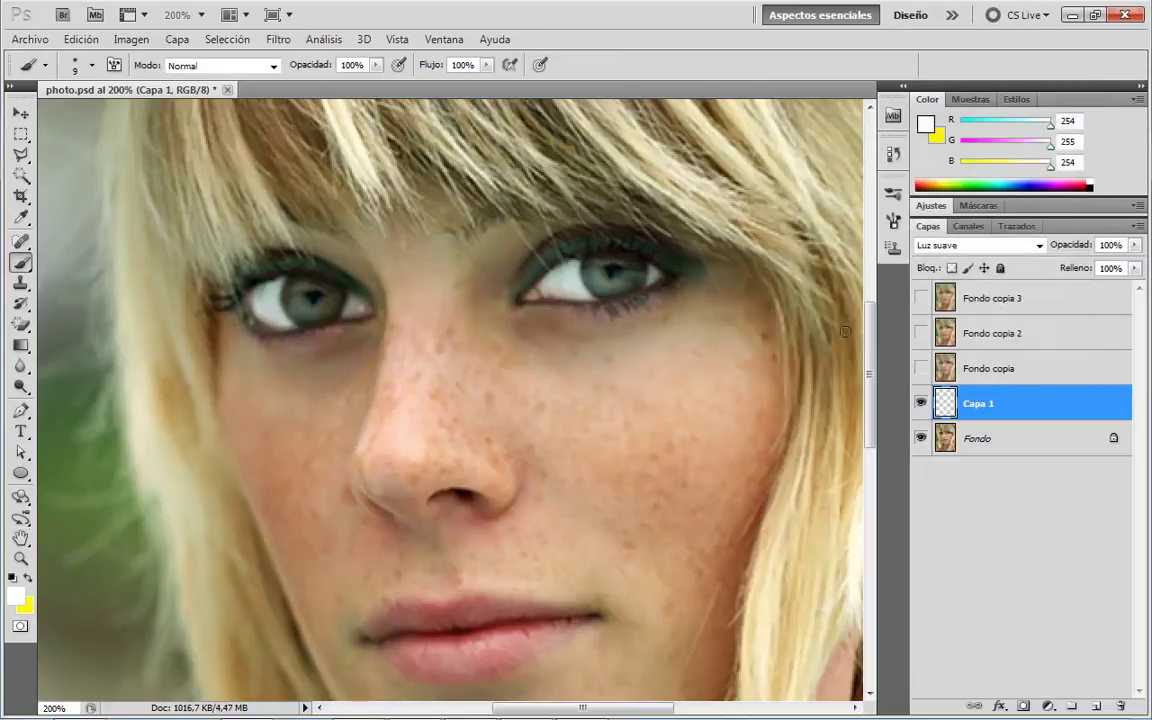
{"action": "left_click", "coordinate": [920, 403]}
{"action": "left_click", "coordinate": [921, 403]}
{"action": "key", "text": "z"}
{"action": "left_click", "coordinate": [518, 65]}
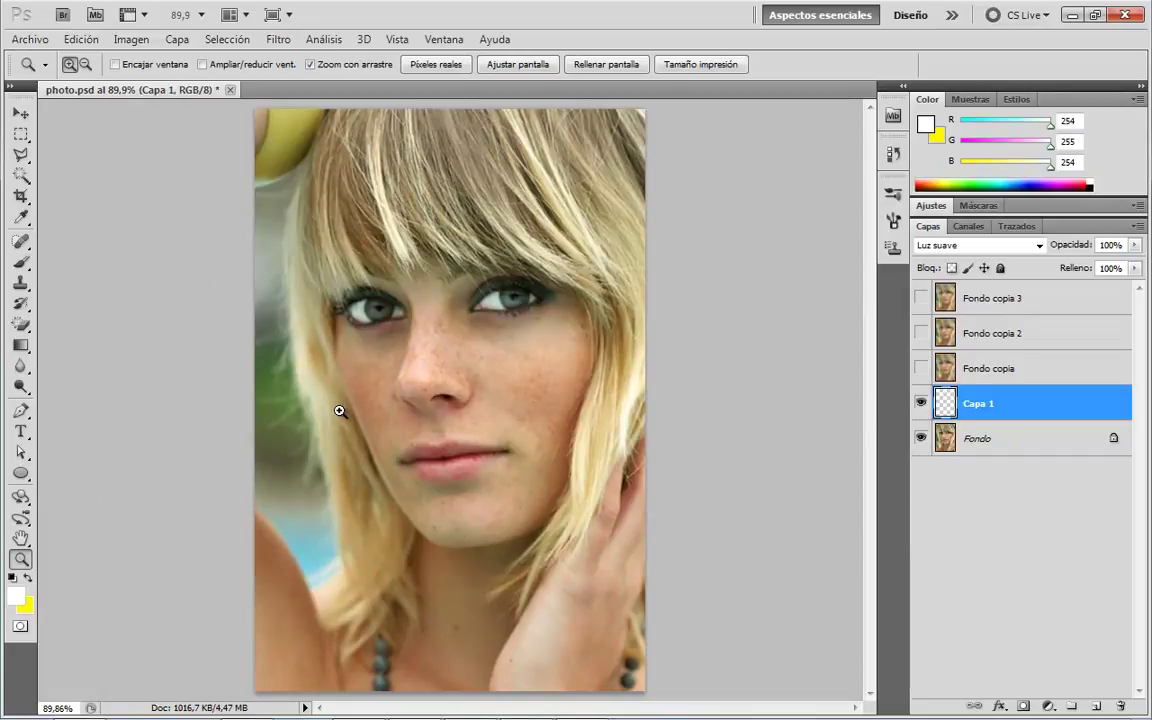
Draw an elliptical marquee selection around the left-hand iris.
{"action": "left_click", "coordinate": [30, 472]}
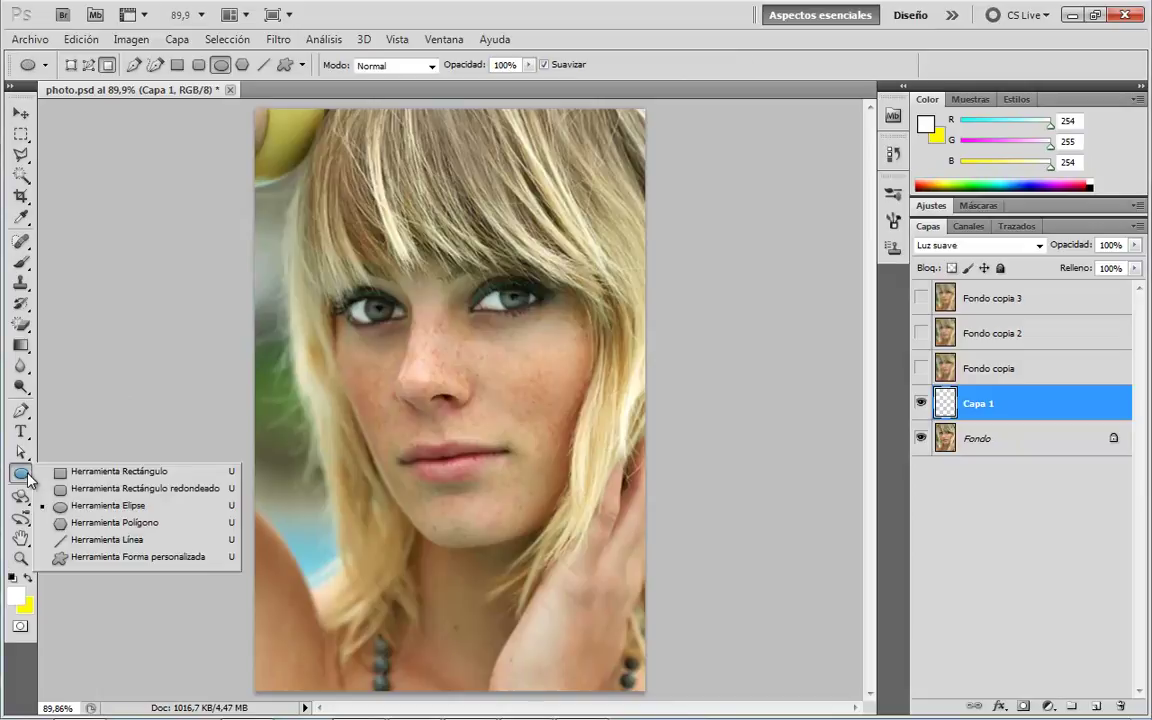
{"action": "left_click", "coordinate": [91, 507]}
{"action": "left_click", "coordinate": [20, 217]}
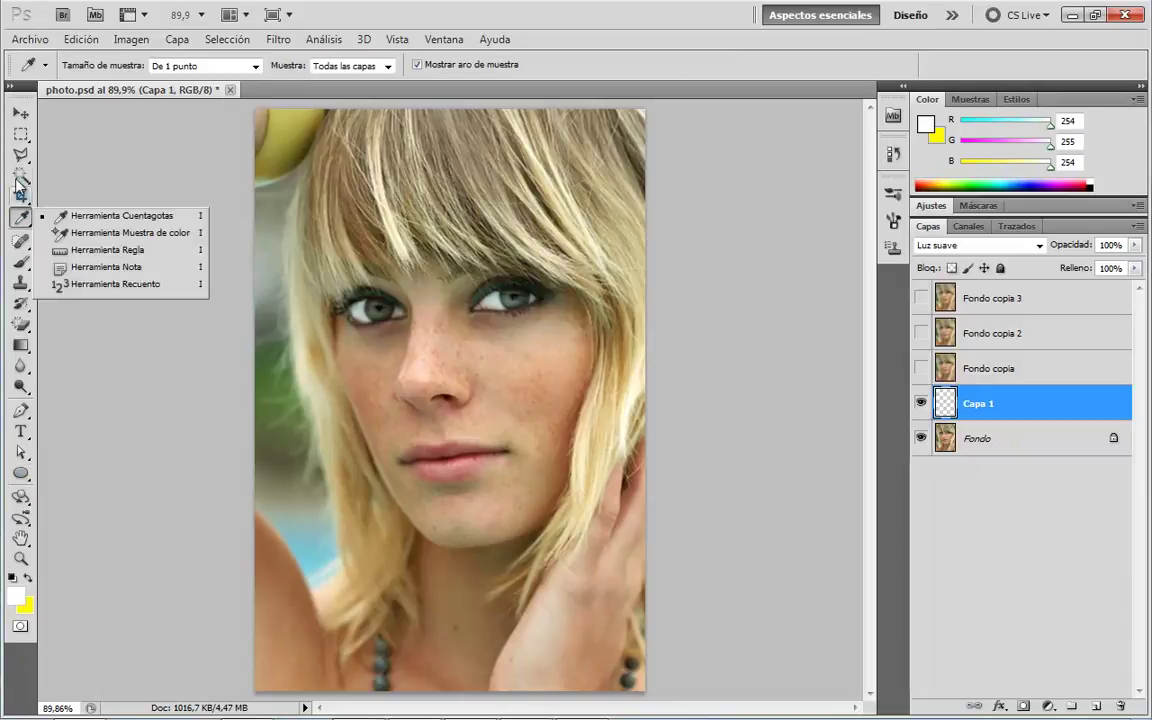
{"action": "left_click", "coordinate": [22, 155]}
{"action": "left_click", "coordinate": [21, 133]}
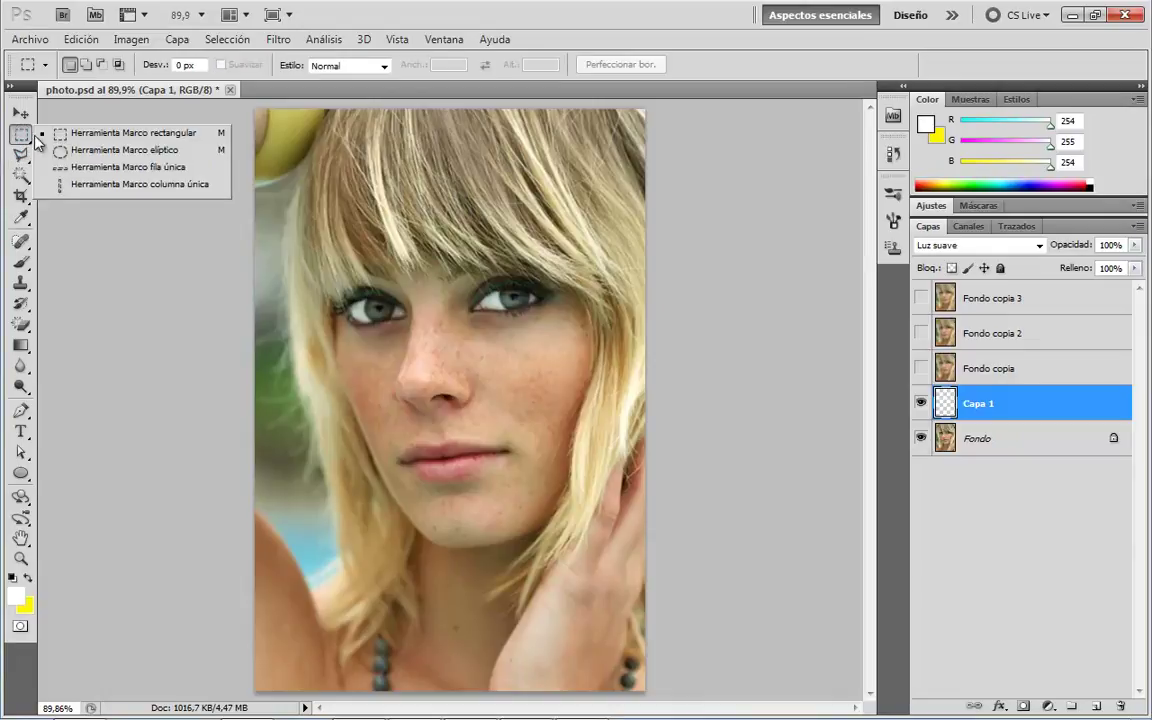
{"action": "left_click", "coordinate": [110, 151]}
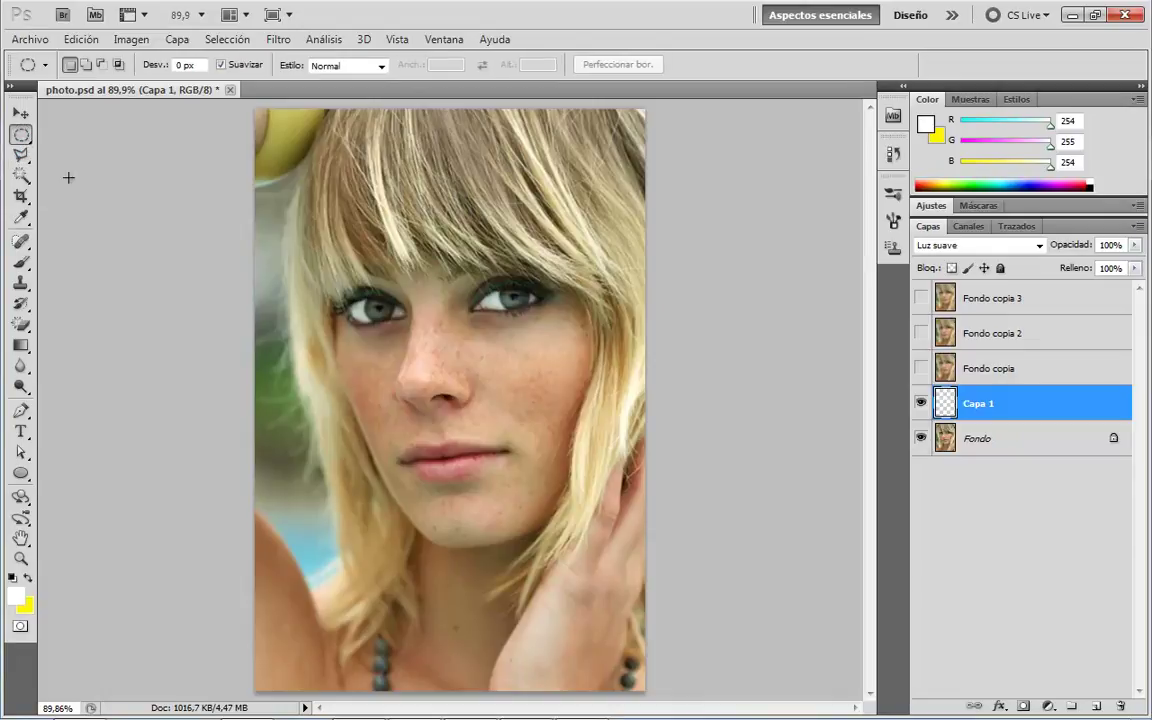
{"action": "left_click_drag", "start_coordinate": [377, 304], "coordinate": [396, 318]}
{"action": "left_click_drag", "start_coordinate": [372, 298], "coordinate": [399, 326]}
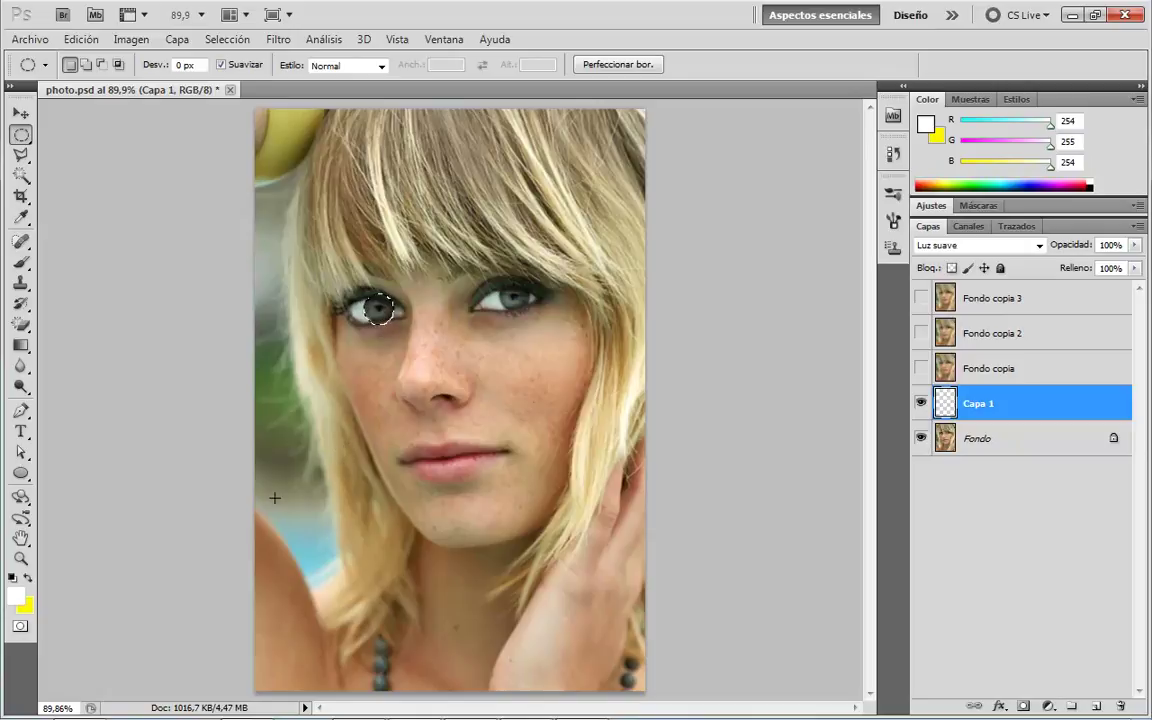
{"action": "key", "text": "b"}
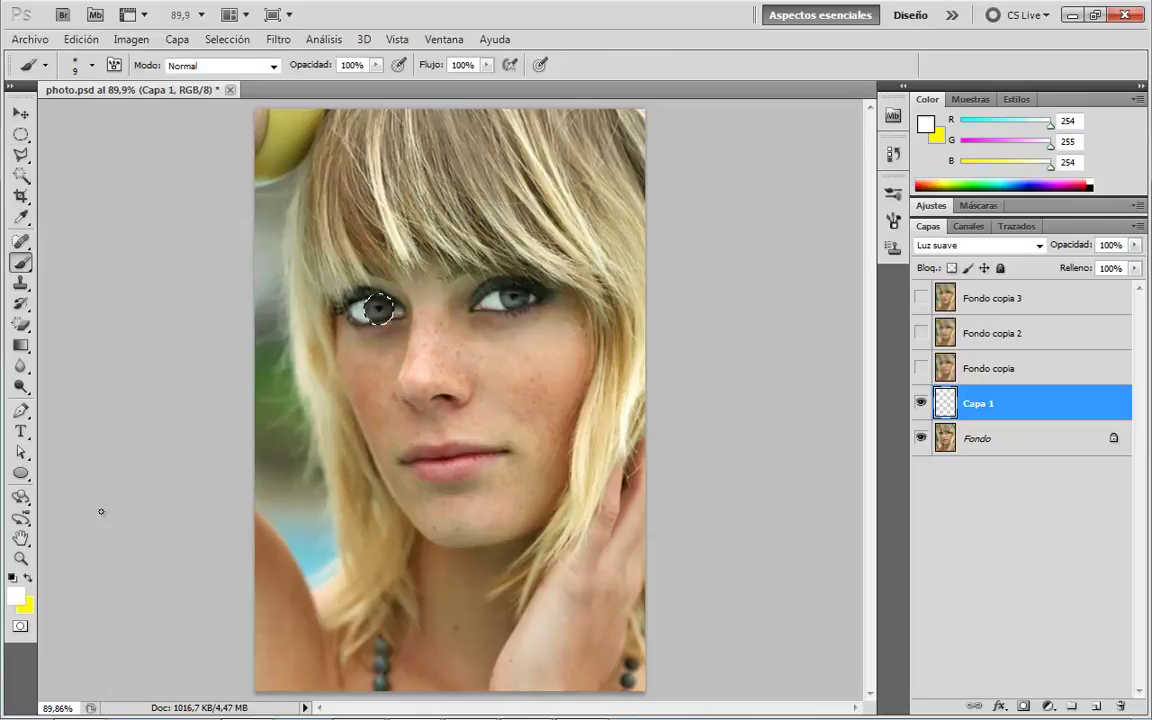
Add new layer Capa 2 and set the foreground colour to bright blue 3571ec.
{"action": "left_click", "coordinate": [1096, 706]}
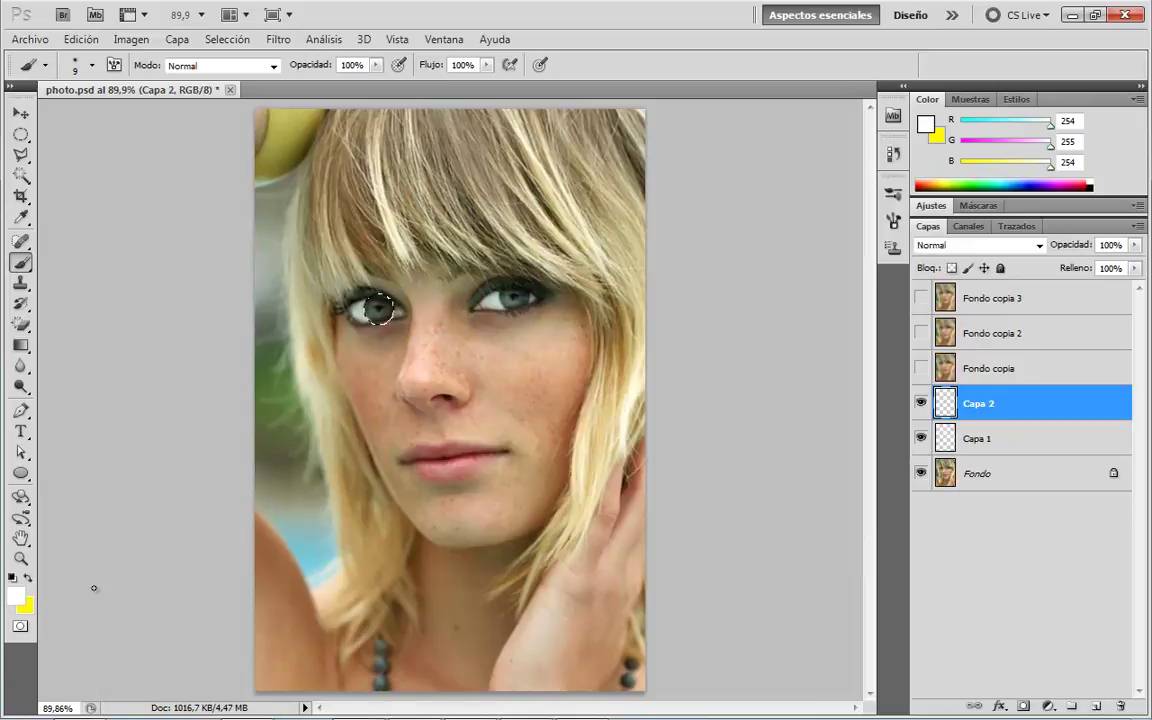
{"action": "left_click", "coordinate": [15, 597]}
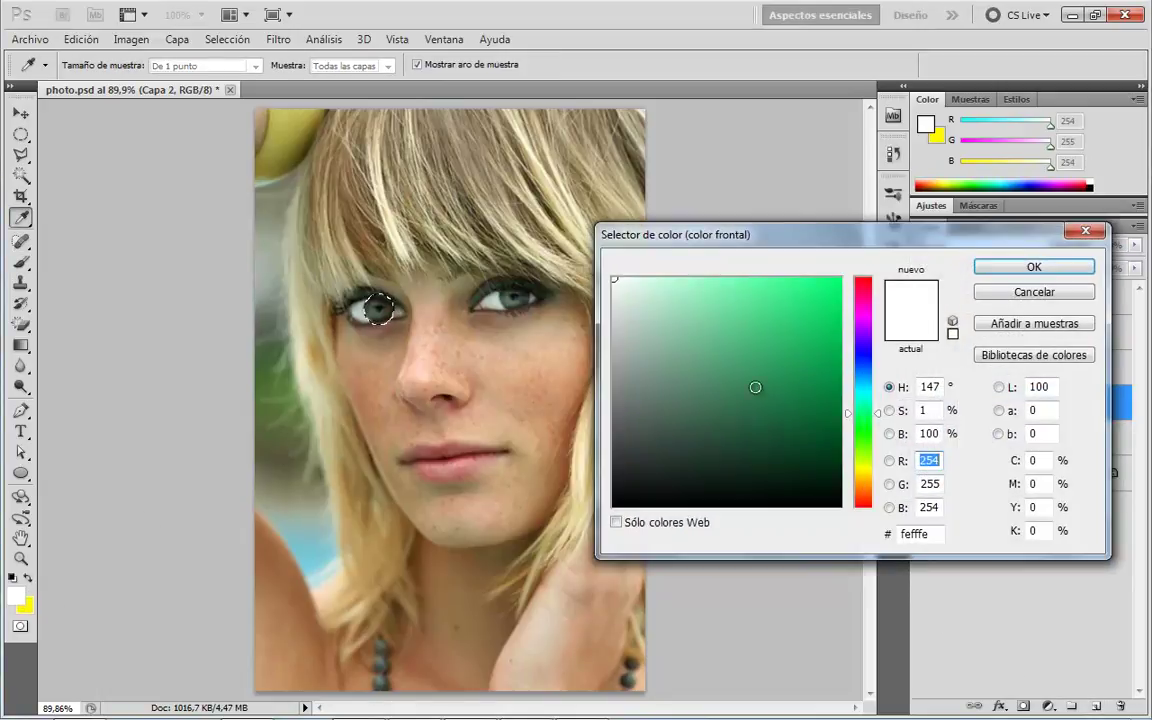
{"action": "left_click_drag", "start_coordinate": [862, 380], "coordinate": [862, 367]}
{"action": "left_click", "coordinate": [813, 329]}
{"action": "left_click_drag", "start_coordinate": [813, 329], "coordinate": [790, 294]}
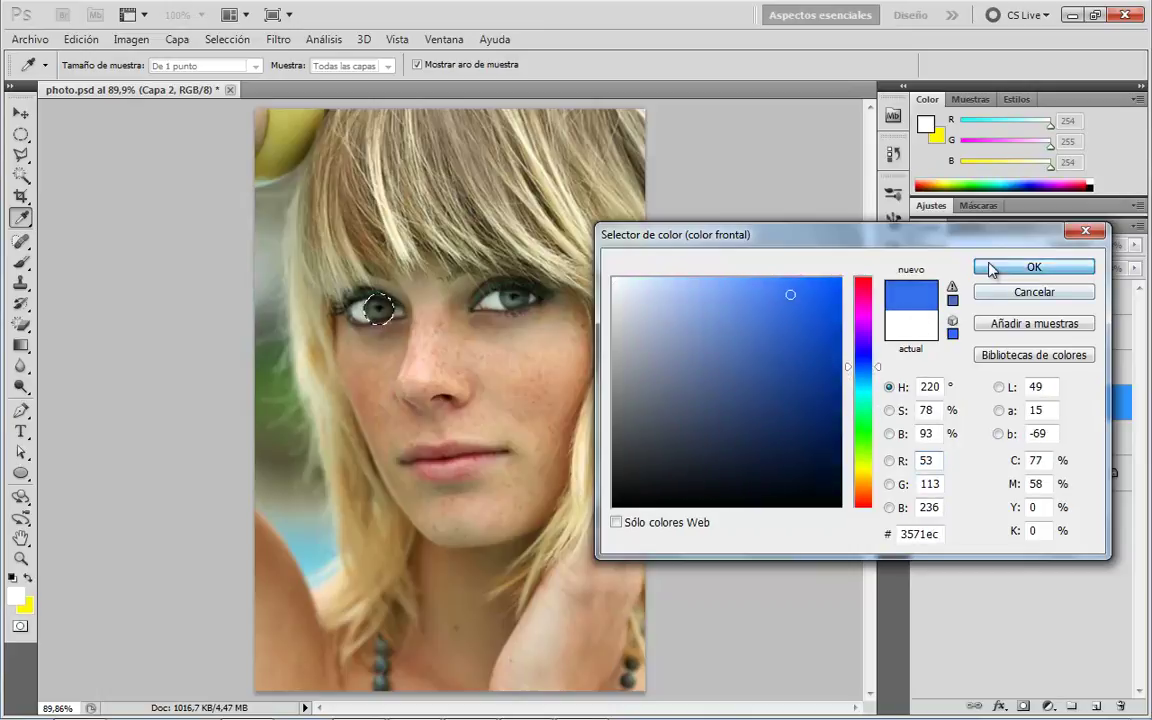
{"action": "left_click", "coordinate": [992, 270]}
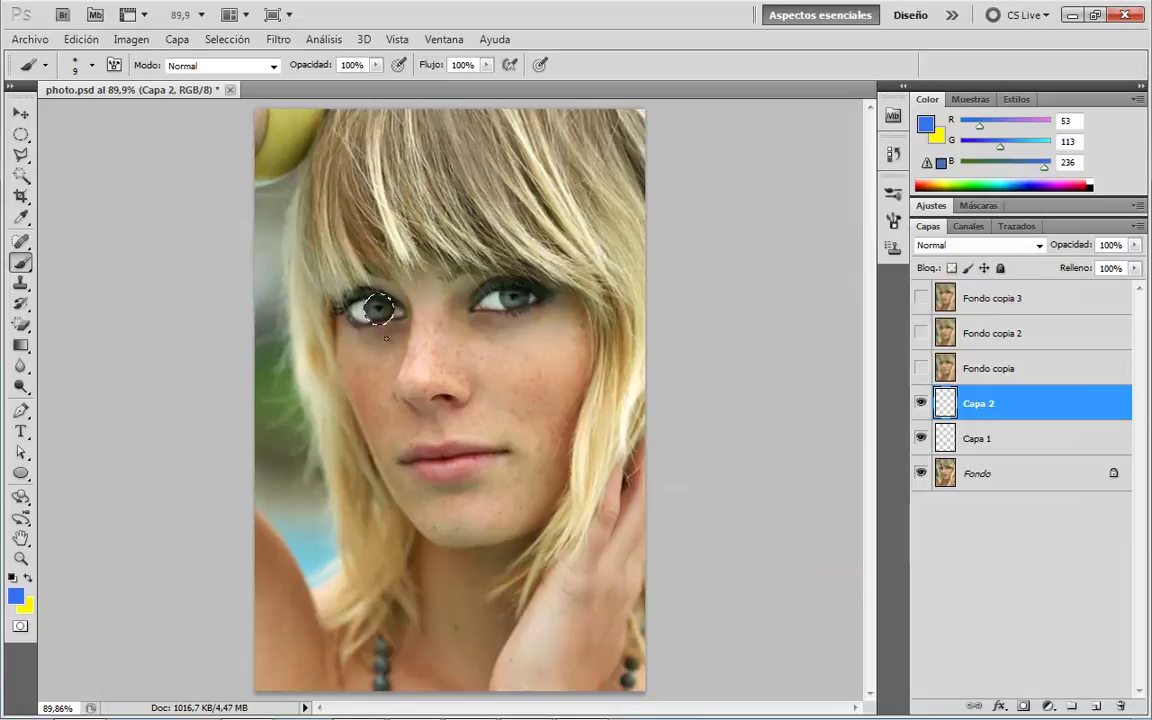
Set the brush to 26 px and paint blue over the left iris.
{"action": "left_click", "coordinate": [380, 309]}
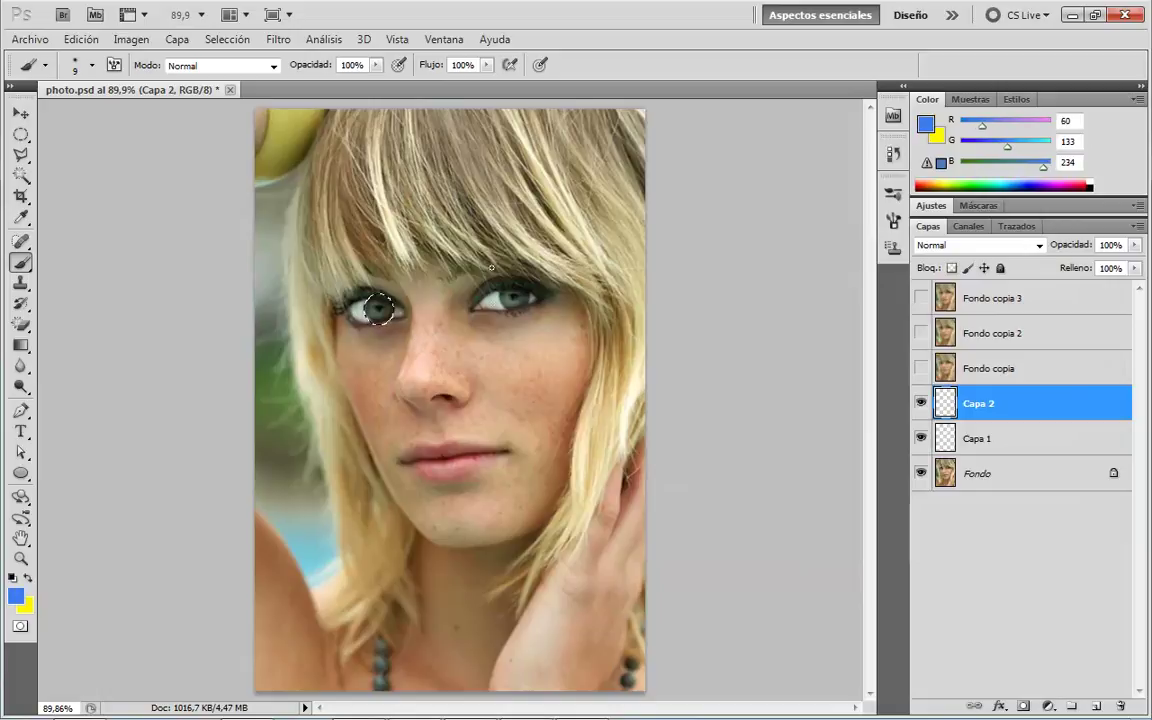
{"action": "left_click", "coordinate": [893, 196]}
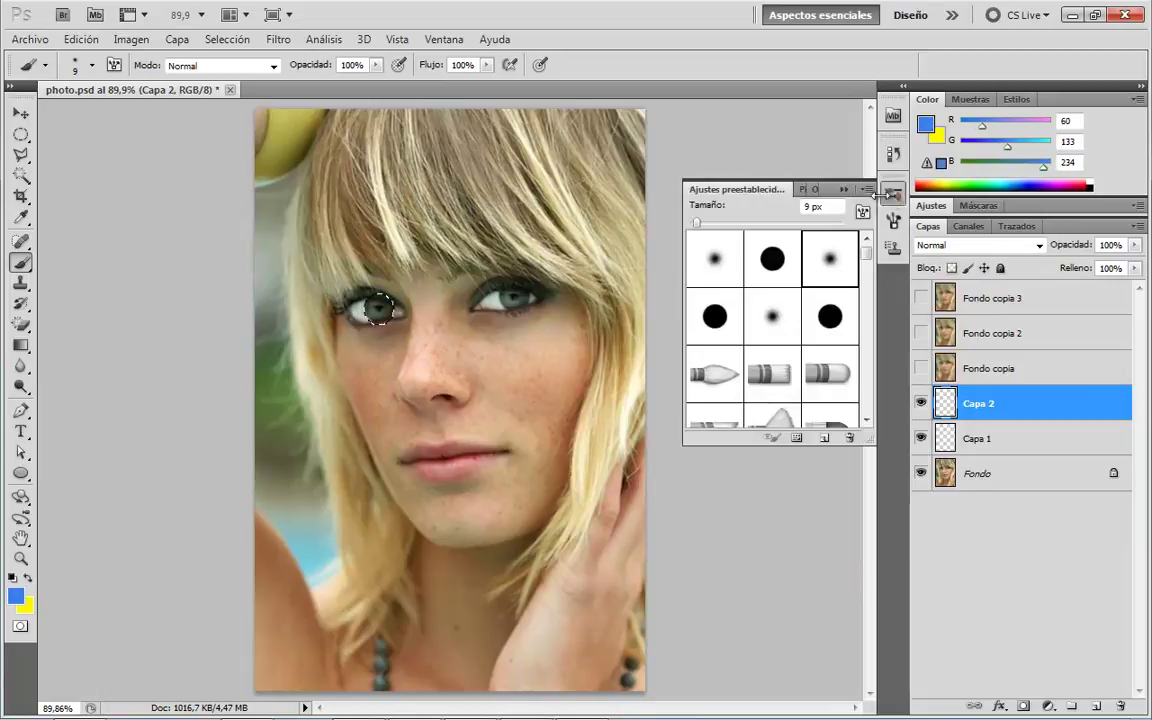
{"action": "left_click", "coordinate": [709, 224]}
{"action": "left_click_drag", "start_coordinate": [379, 310], "coordinate": [384, 315]}
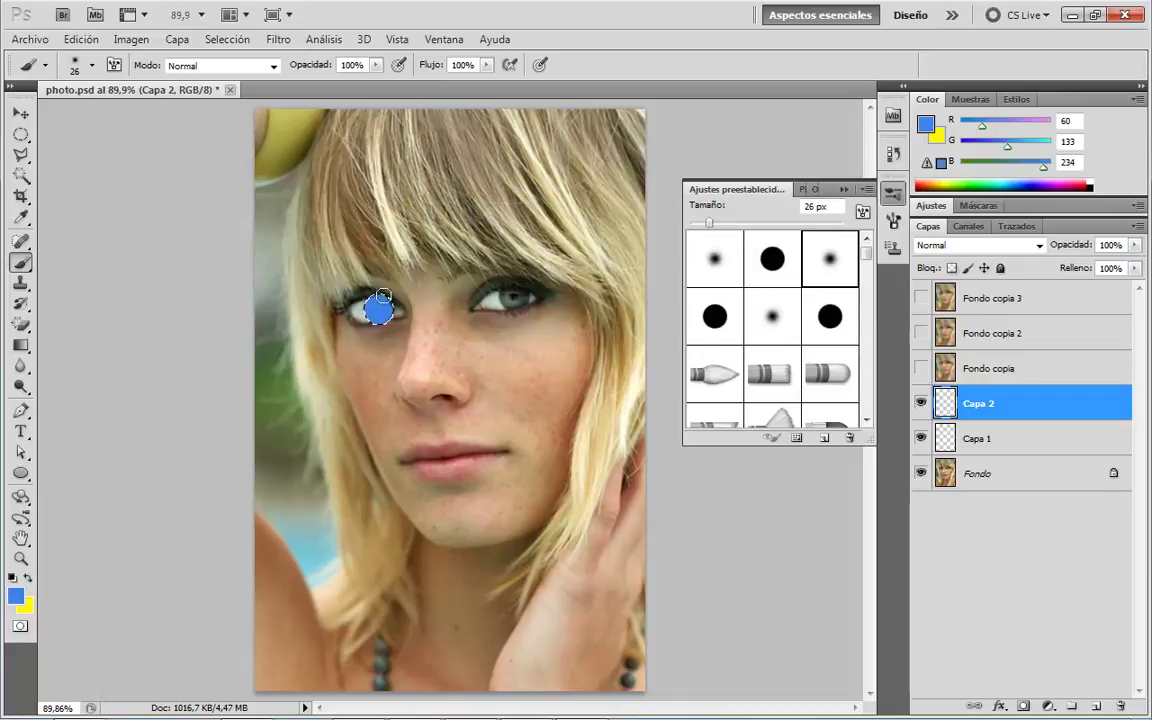
Paint blue on the right iris, then set Capa 2 to Luz suave at about 61% opacity.
{"action": "left_click", "coordinate": [513, 297]}
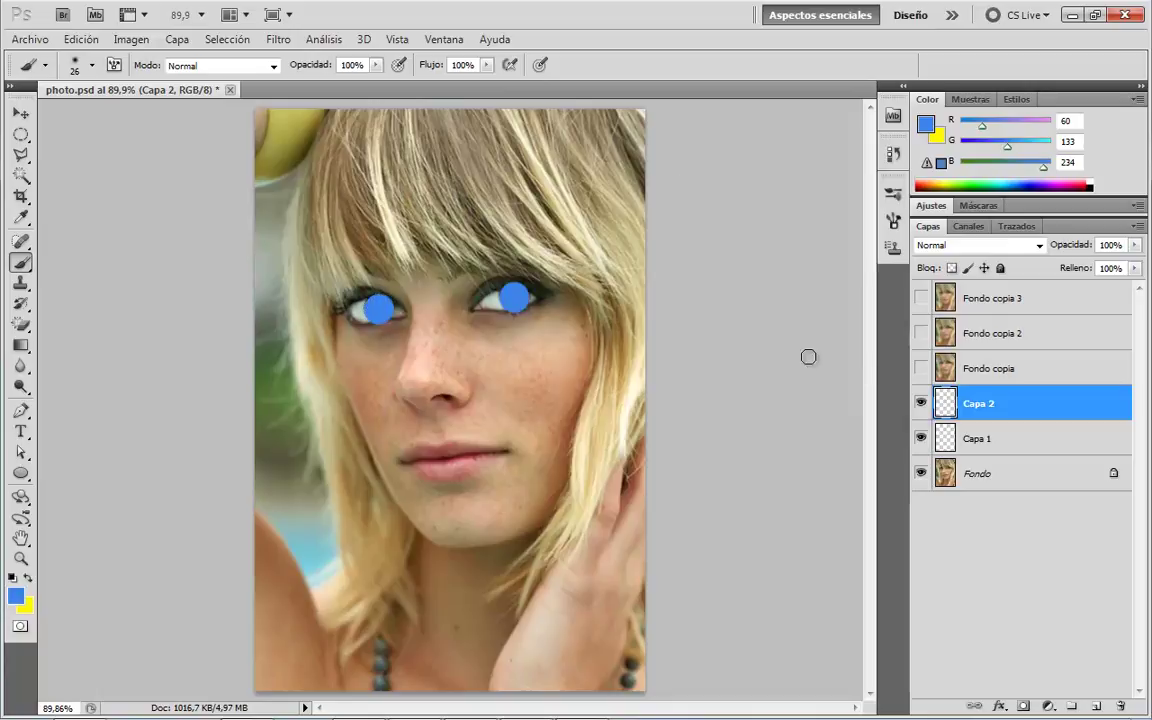
{"action": "left_click", "coordinate": [975, 245]}
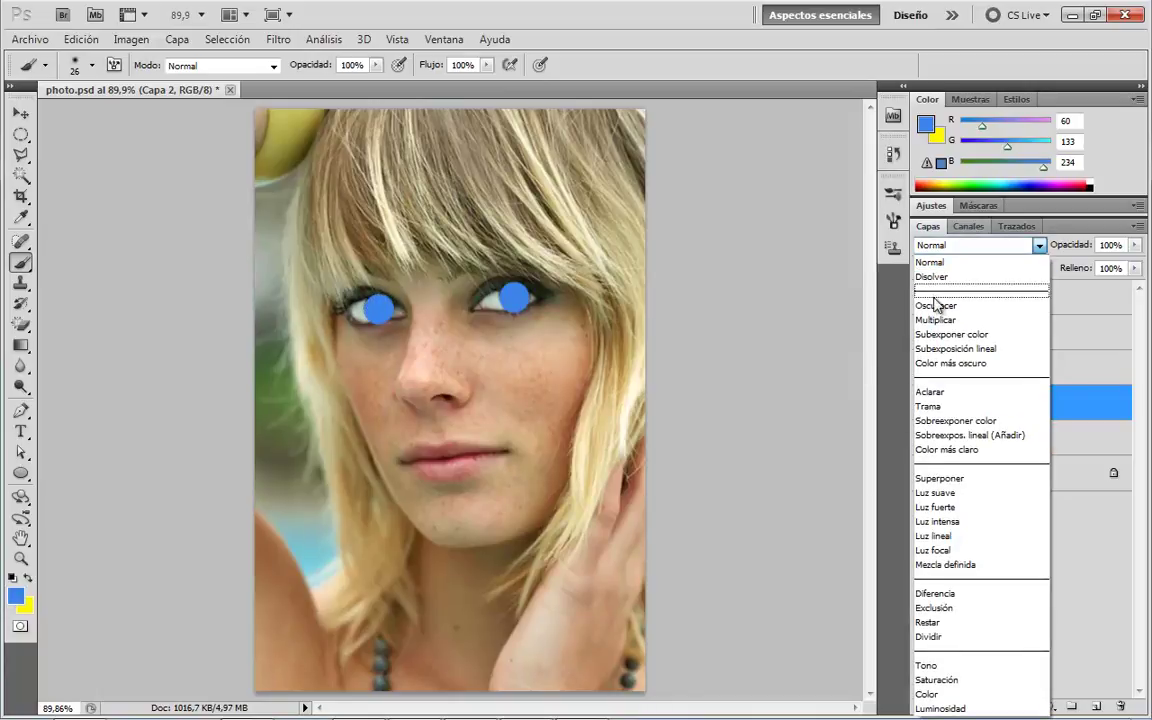
{"action": "left_click", "coordinate": [937, 305]}
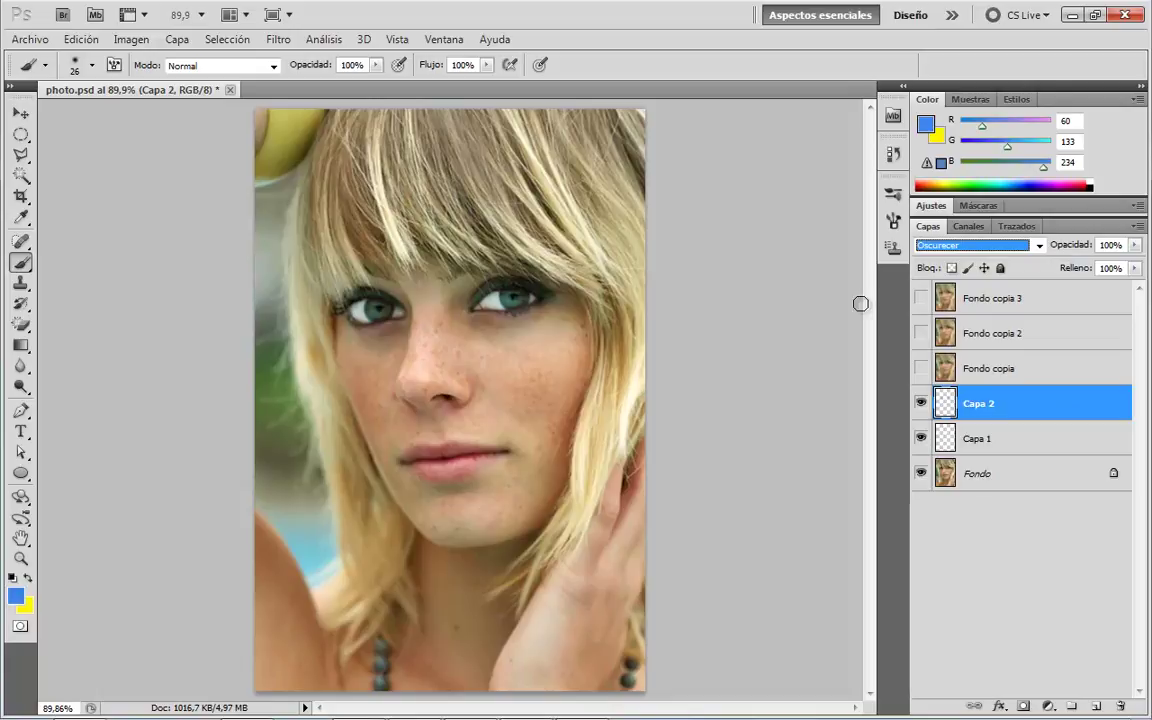
{"action": "key", "text": "Down"}
{"action": "key", "text": "Down"}
{"action": "key", "text": "Down"}
{"action": "left_click_drag", "start_coordinate": [1082, 246], "coordinate": [1063, 249]}
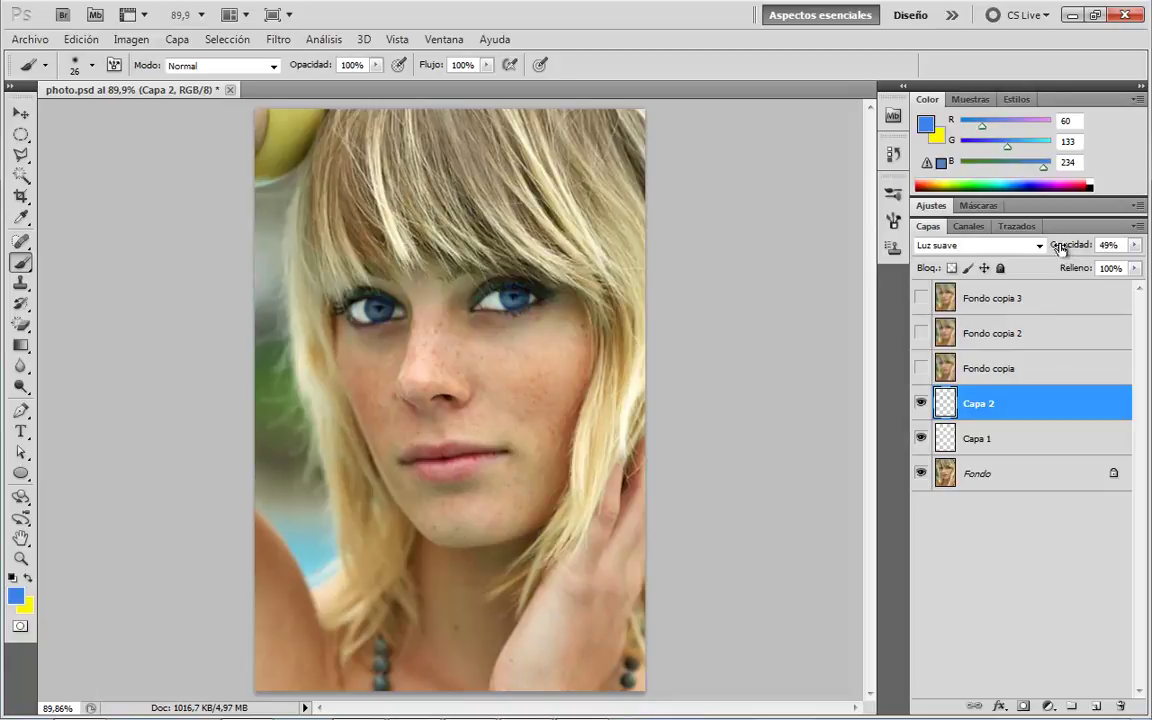
{"action": "left_click_drag", "start_coordinate": [1056, 248], "coordinate": [1090, 251]}
Add a colorized Hue/Saturation adjustment layer clipped to the eye paint layer Capa 2.
{"action": "left_click", "coordinate": [979, 210]}
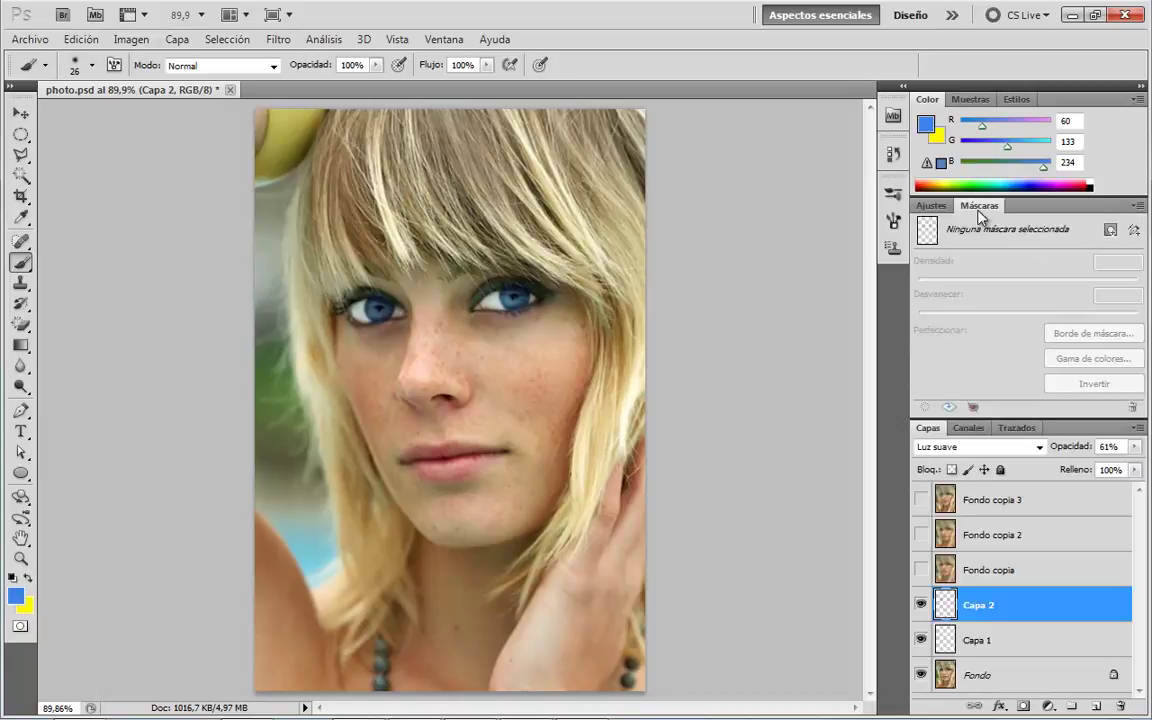
{"action": "left_click", "coordinate": [931, 206]}
{"action": "left_click", "coordinate": [973, 295]}
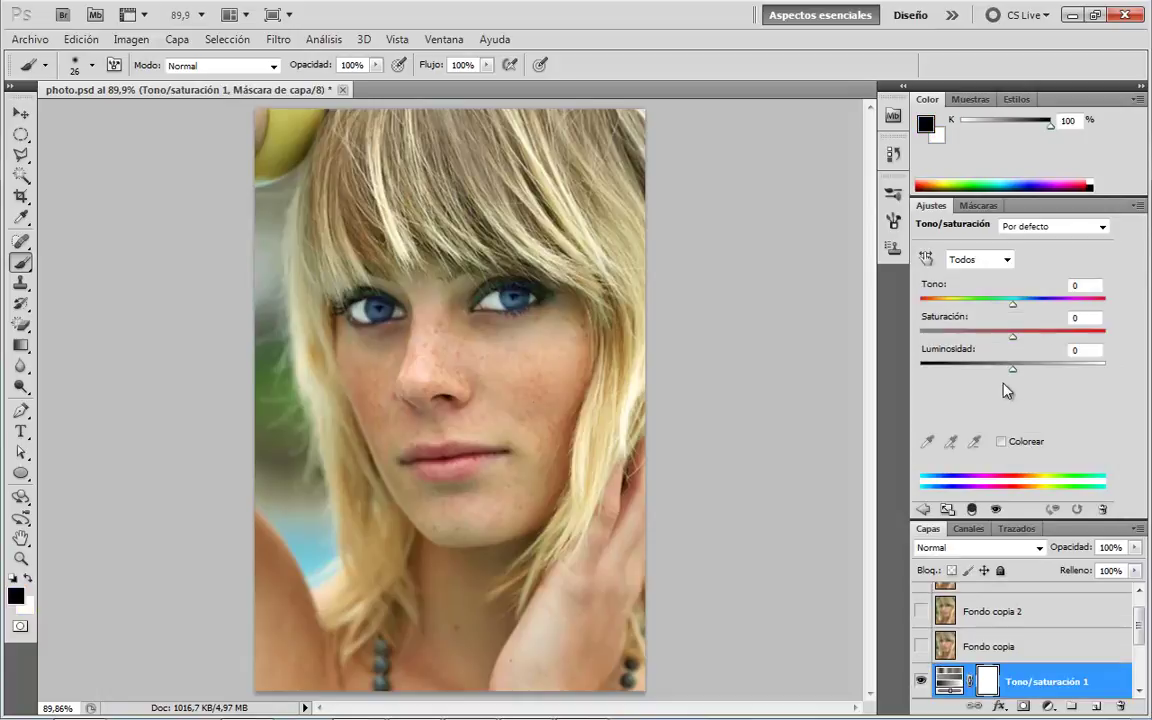
{"action": "left_click", "coordinate": [1003, 442]}
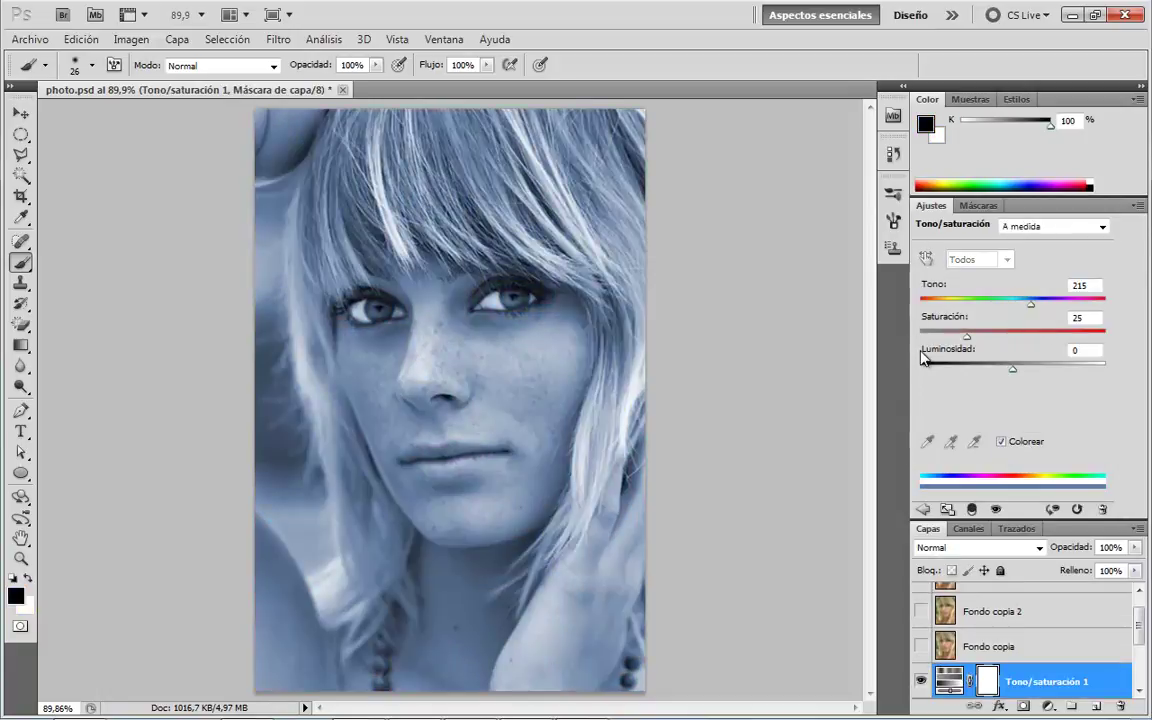
{"action": "left_click_drag", "start_coordinate": [1139, 620], "coordinate": [1145, 645]}
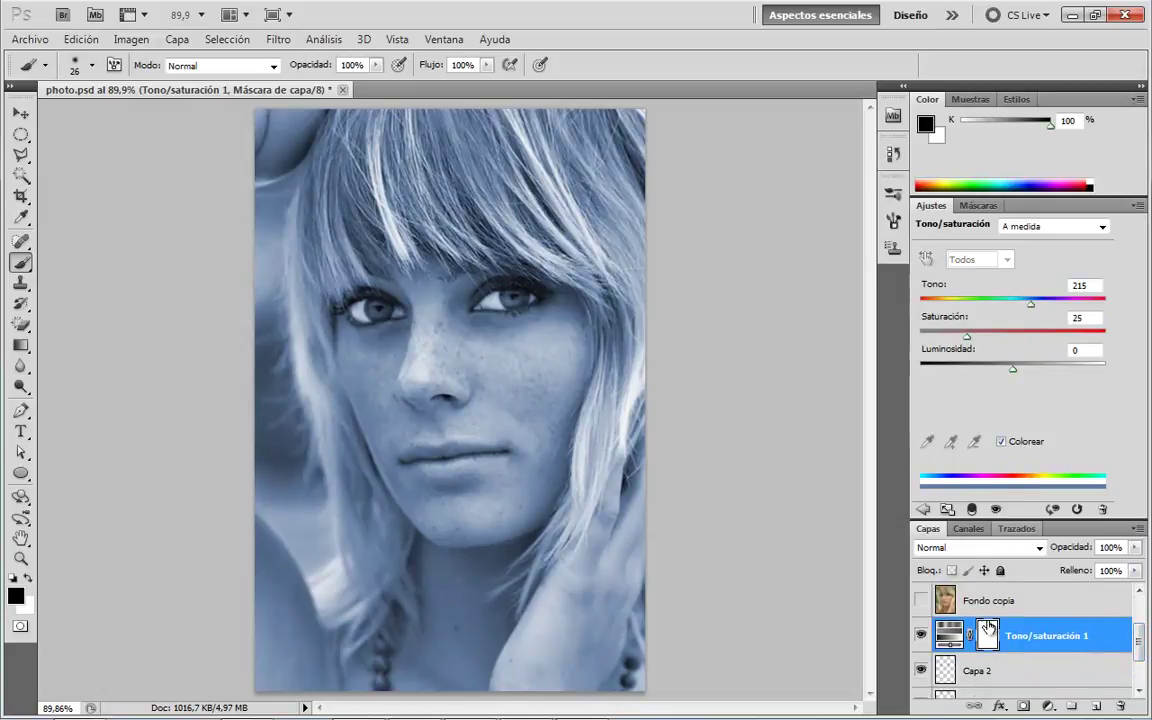
{"action": "left_click", "coordinate": [971, 511]}
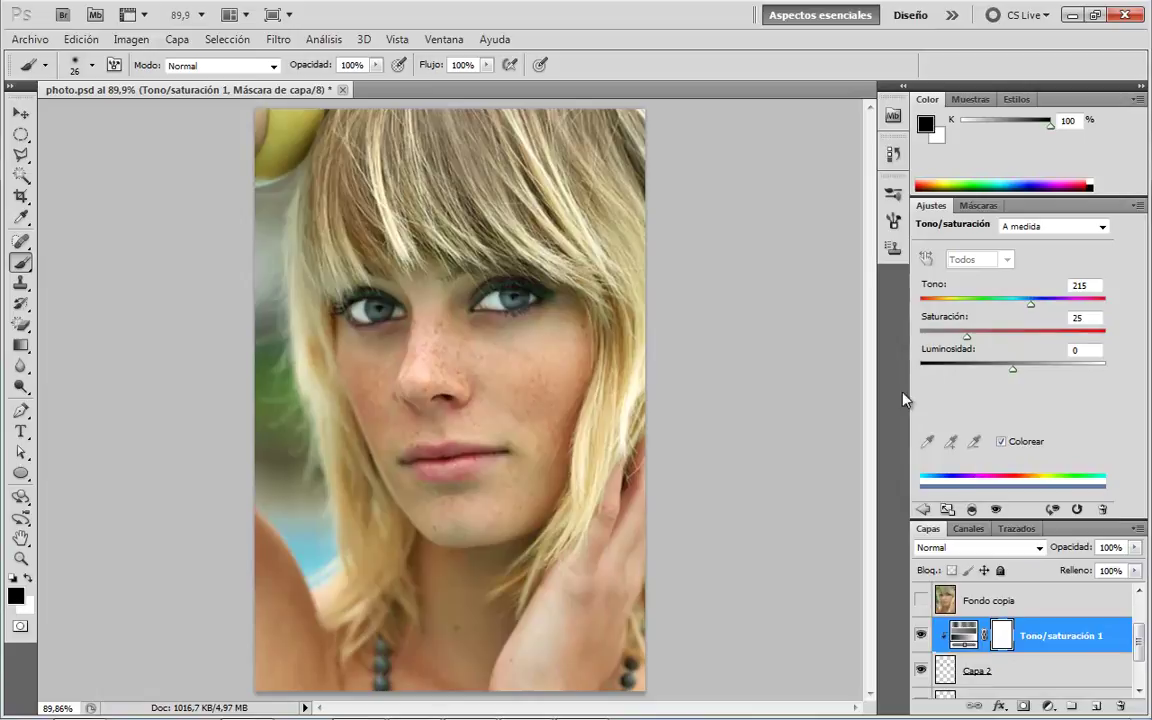
Set the adjustment to hue 173, saturation 76 and lightness -13 for teal irises.
{"action": "mouse_move", "coordinate": [1013, 373]}
{"action": "left_mouse_down"}
{"action": "mouse_move", "coordinate": [936, 375]}
{"action": "mouse_move", "coordinate": [1005, 387]}
{"action": "mouse_move", "coordinate": [1001, 370]}
{"action": "left_mouse_up"}
{"action": "left_click_drag", "start_coordinate": [1025, 347], "coordinate": [1063, 344]}
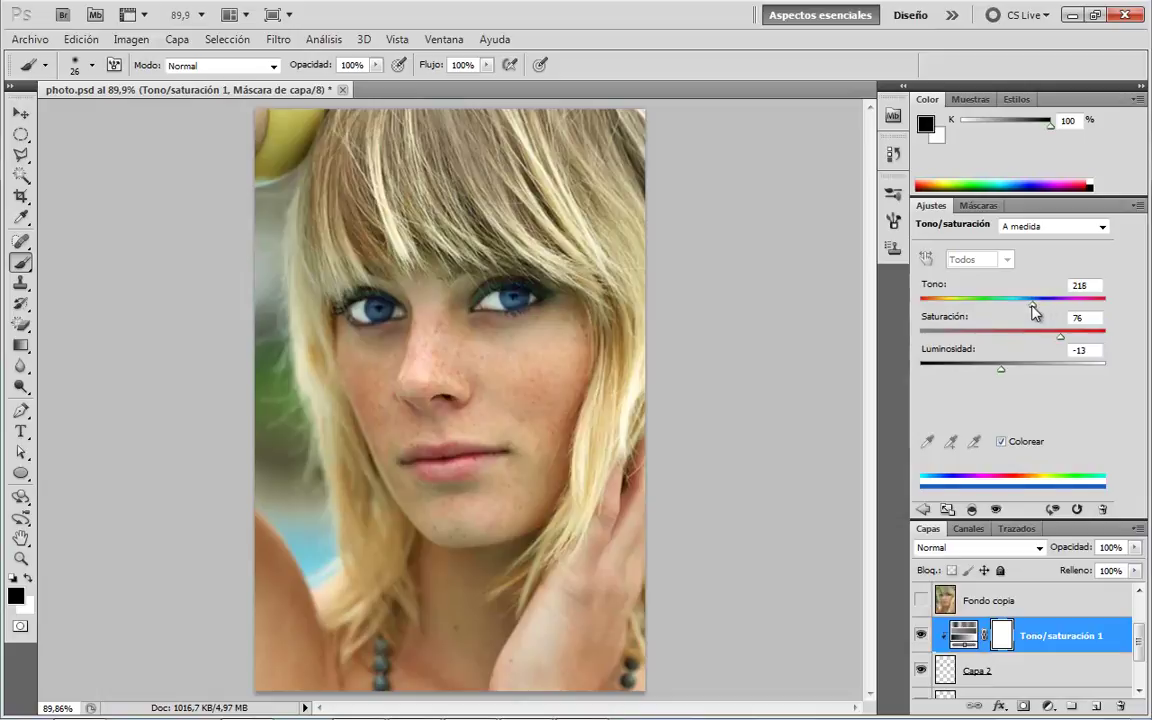
{"action": "left_click_drag", "start_coordinate": [1028, 305], "coordinate": [1022, 305]}
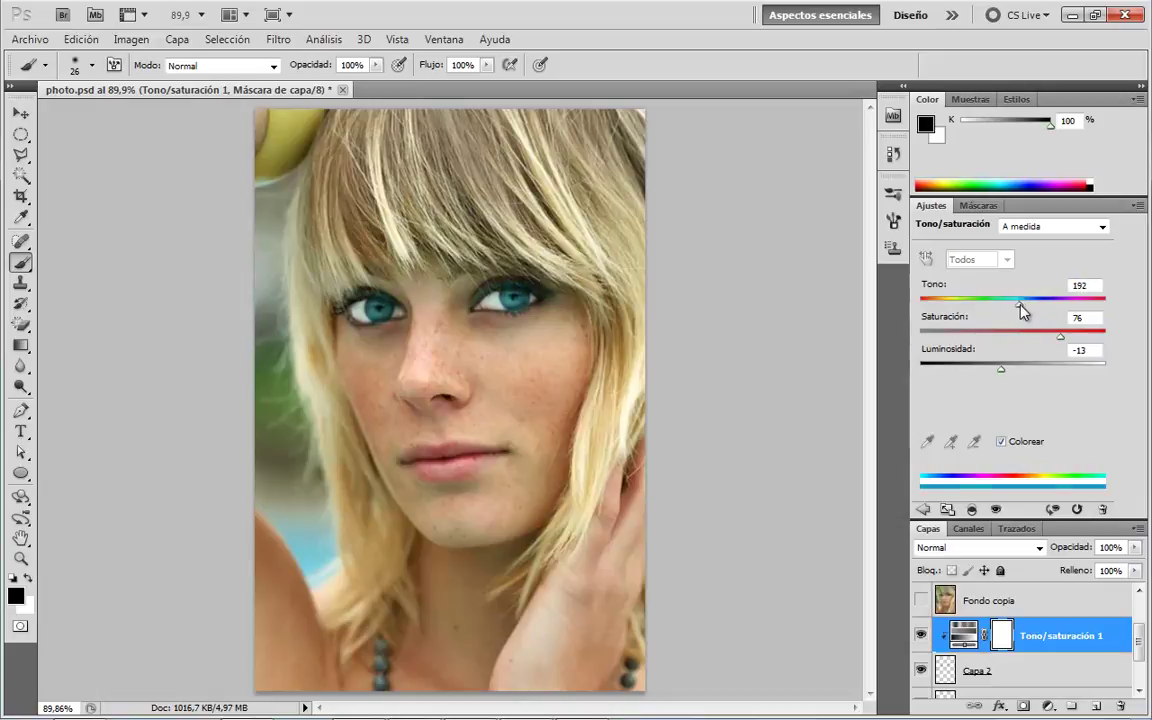
{"action": "mouse_move", "coordinate": [1023, 305]}
{"action": "left_mouse_down"}
{"action": "mouse_move", "coordinate": [1006, 305]}
{"action": "mouse_move", "coordinate": [1015, 311]}
{"action": "left_mouse_up"}
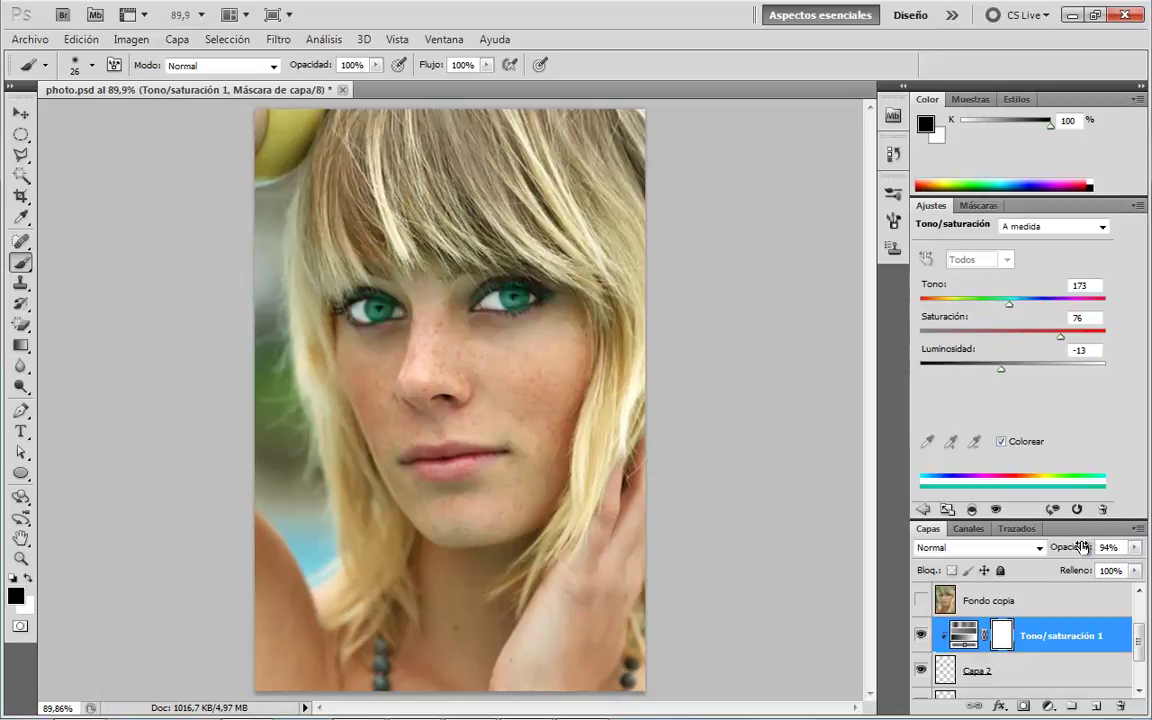
{"action": "mouse_move", "coordinate": [1090, 547]}
{"action": "left_mouse_down"}
{"action": "mouse_move", "coordinate": [1072, 551]}
{"action": "mouse_move", "coordinate": [1100, 549]}
{"action": "left_mouse_up"}
{"action": "scroll", "coordinate": [1139, 641], "scroll_direction": "down", "scroll_amount": 1}
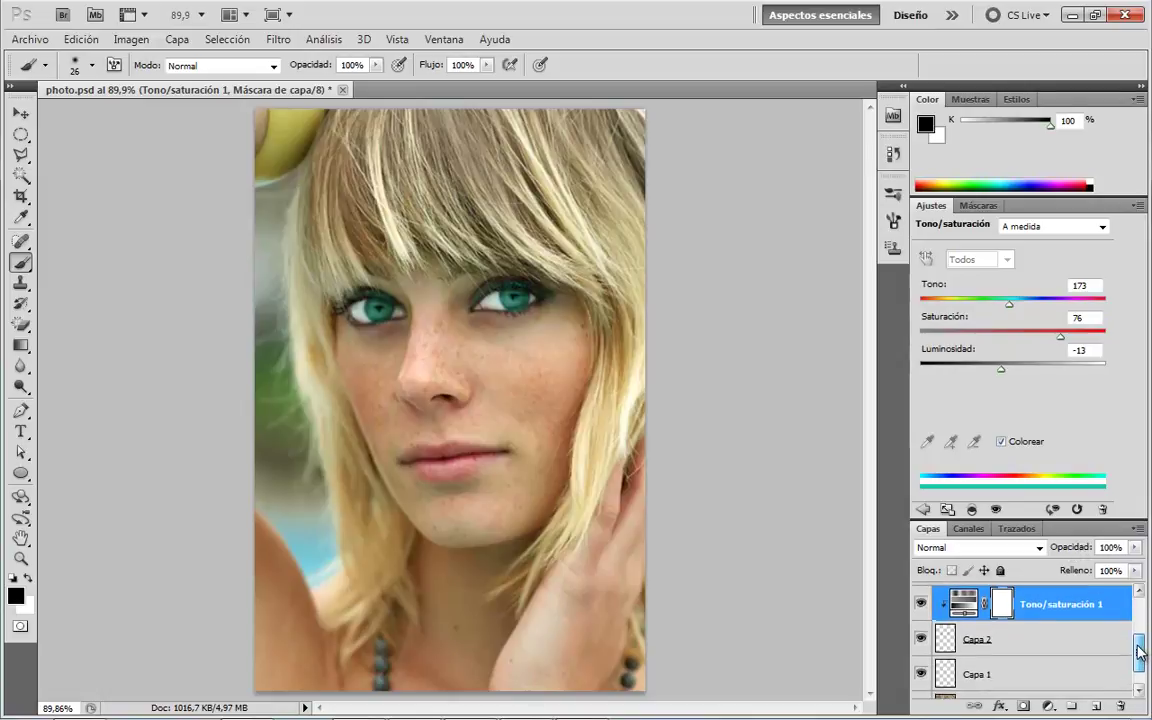
Lower Capa 2's opacity to 17% and zoom to 300% centred on the eyes.
{"action": "left_click", "coordinate": [1085, 636]}
{"action": "left_click_drag", "start_coordinate": [1080, 548], "coordinate": [1072, 551]}
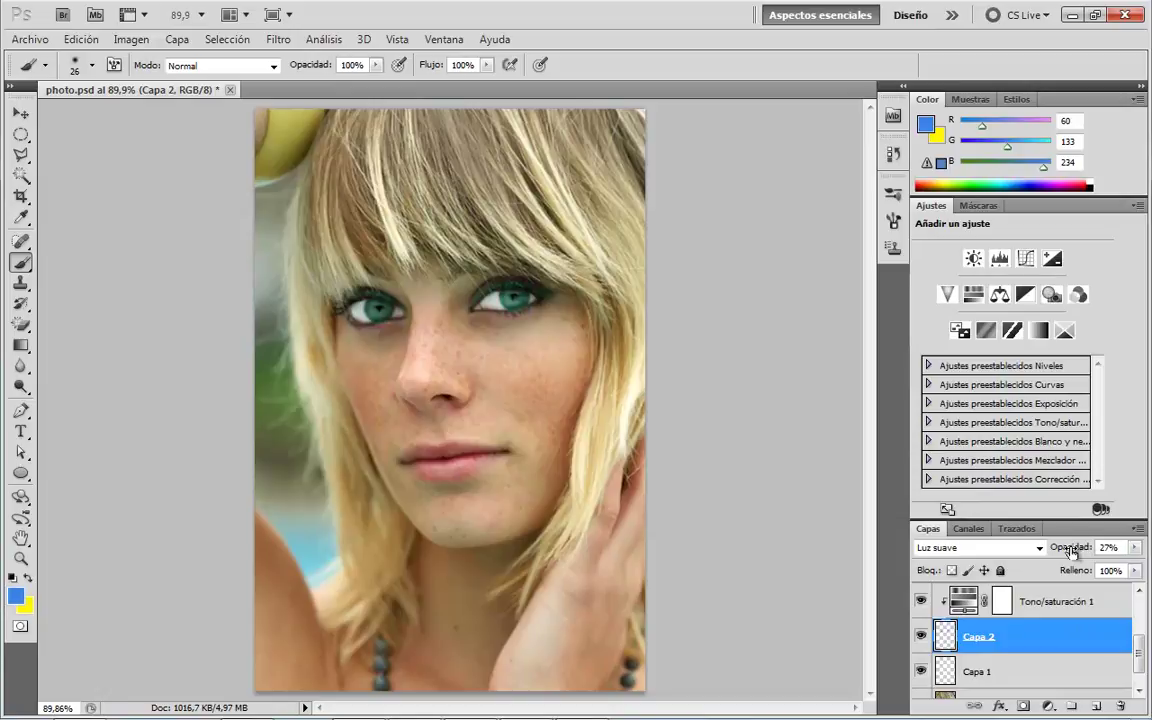
{"action": "left_click_drag", "start_coordinate": [1076, 551], "coordinate": [1070, 551]}
{"action": "key", "text": "z"}
{"action": "left_click", "coordinate": [479, 310]}
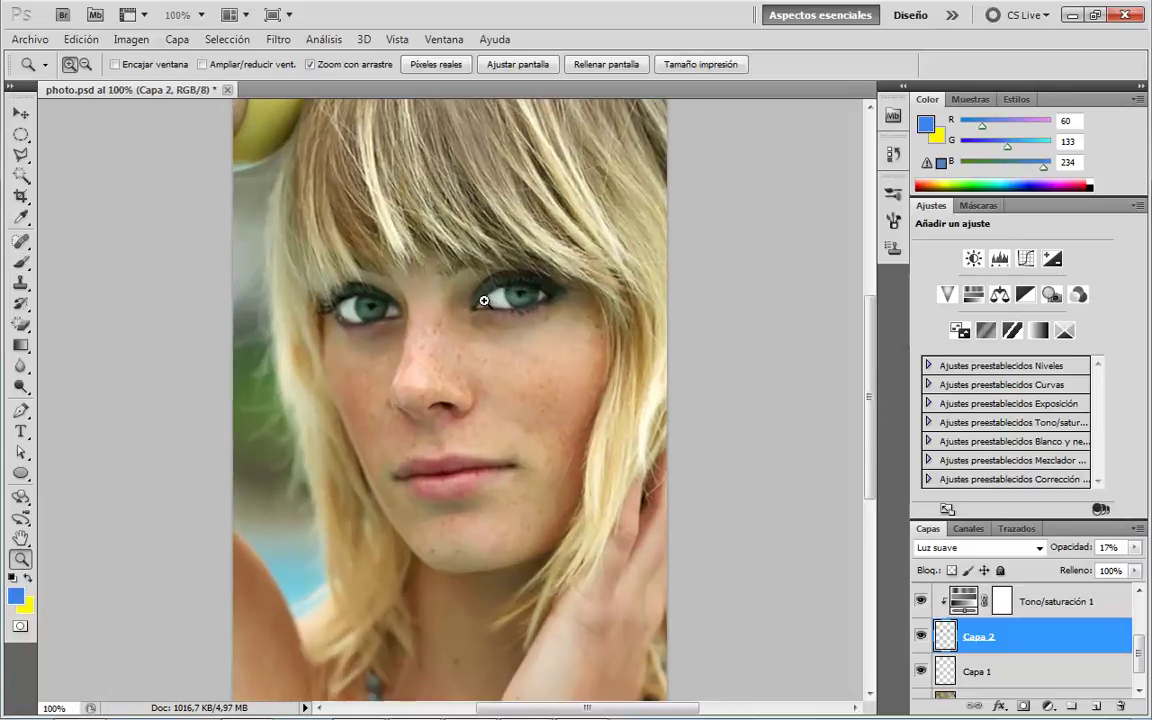
{"action": "left_click", "coordinate": [479, 310]}
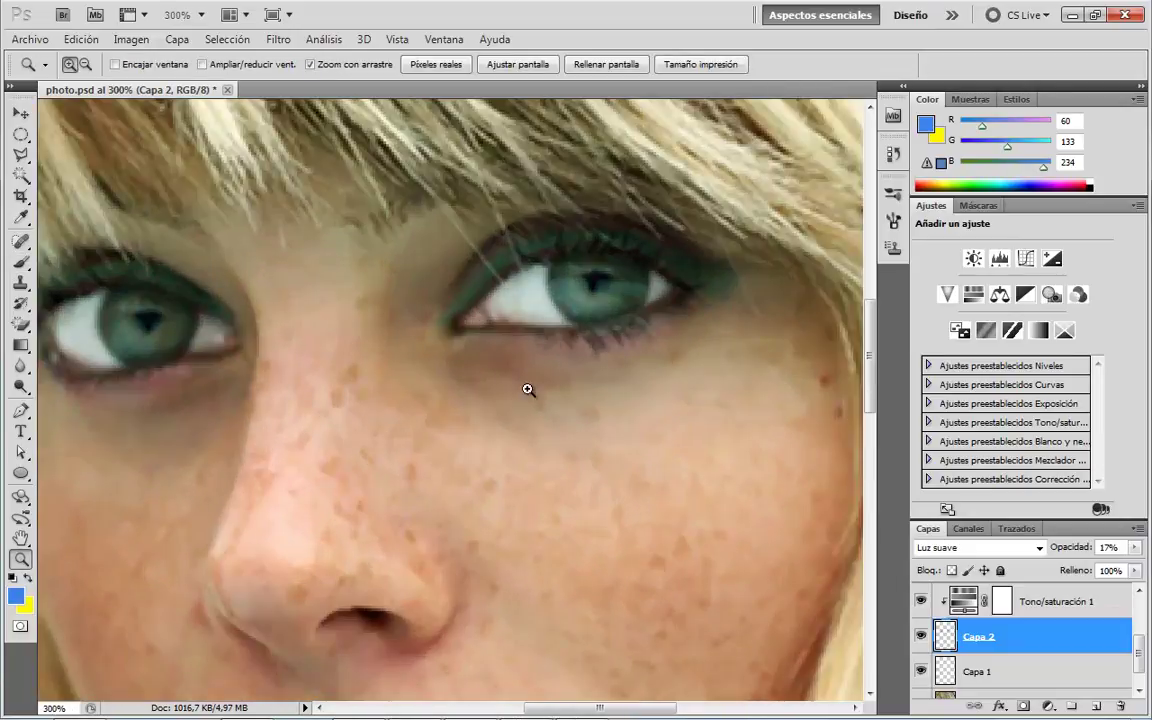
{"action": "left_click_drag", "start_coordinate": [501, 377], "coordinate": [541, 384]}
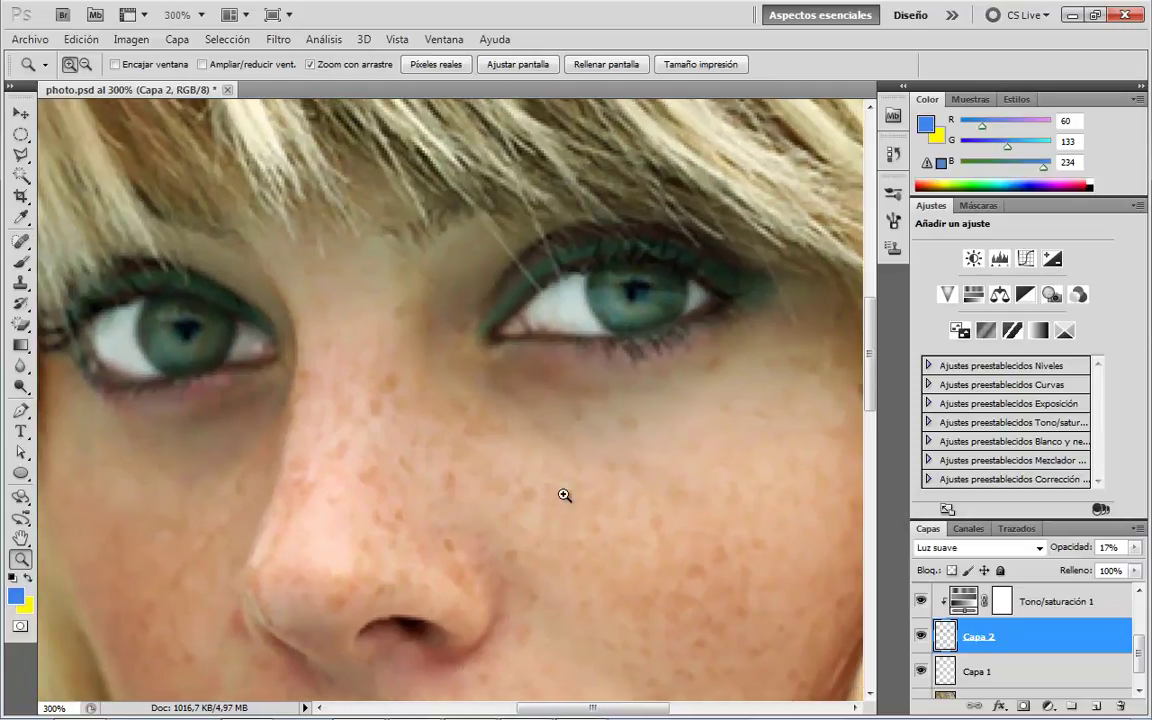
Add a white layer mask to Capa 2 and choose a 10 px soft round brush.
{"action": "left_click", "coordinate": [1024, 707]}
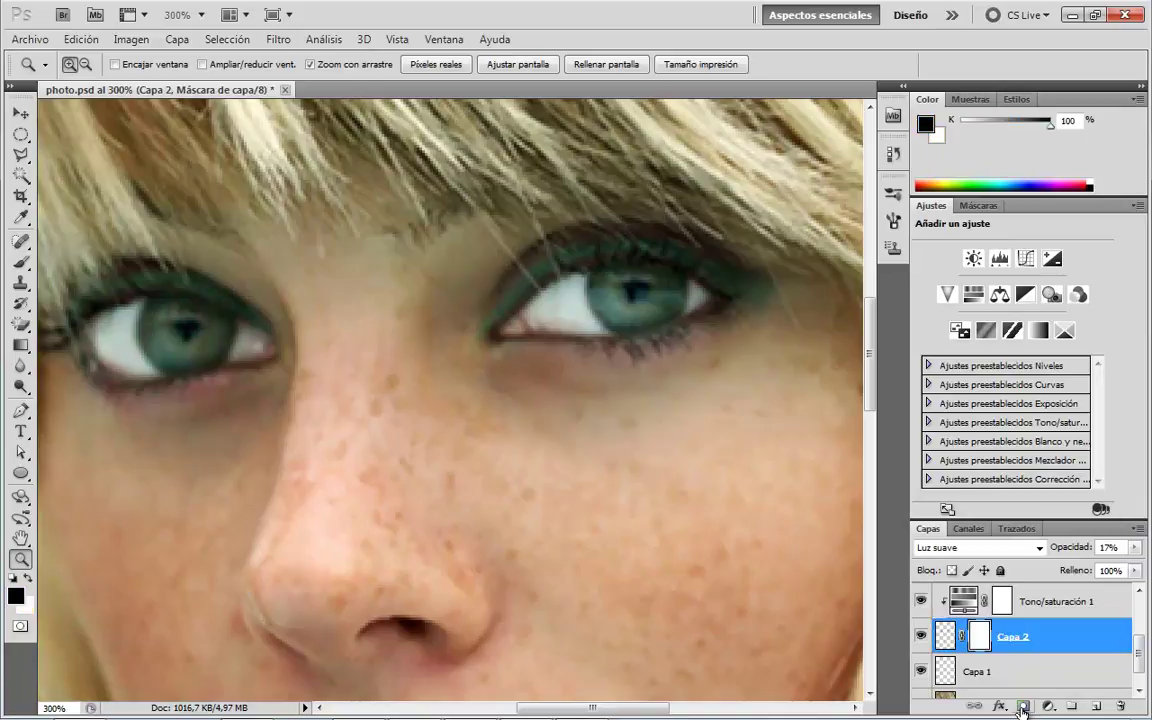
{"action": "key", "text": "b"}
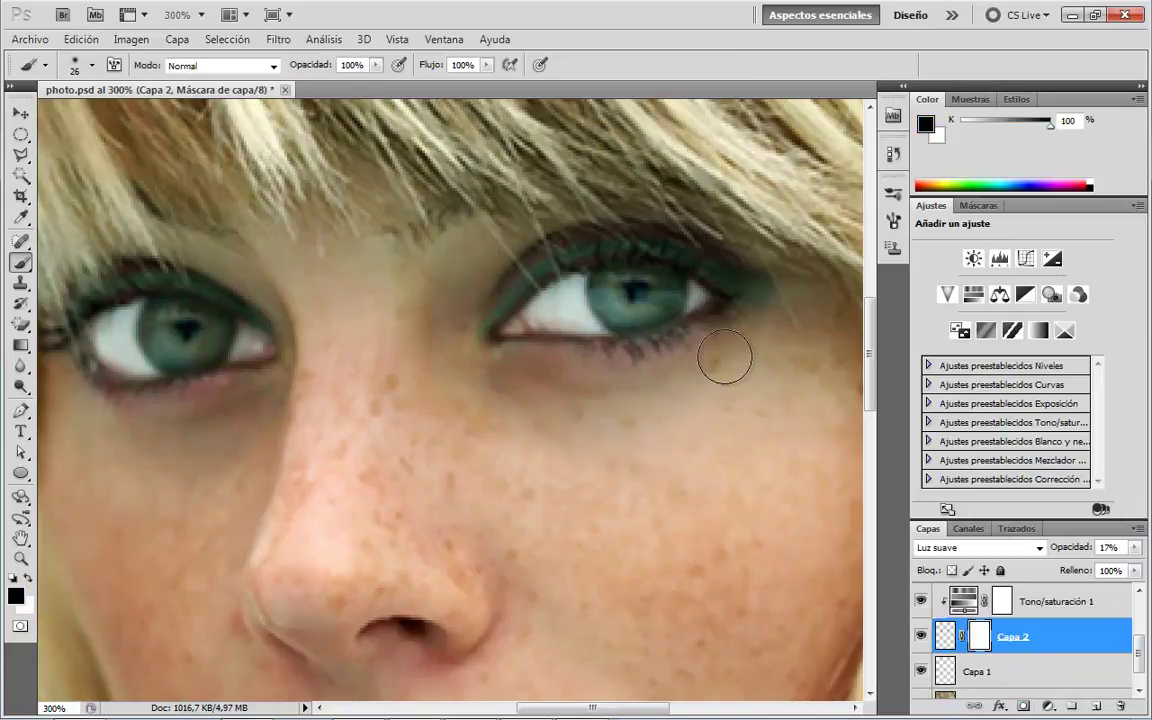
{"action": "left_click", "coordinate": [893, 192]}
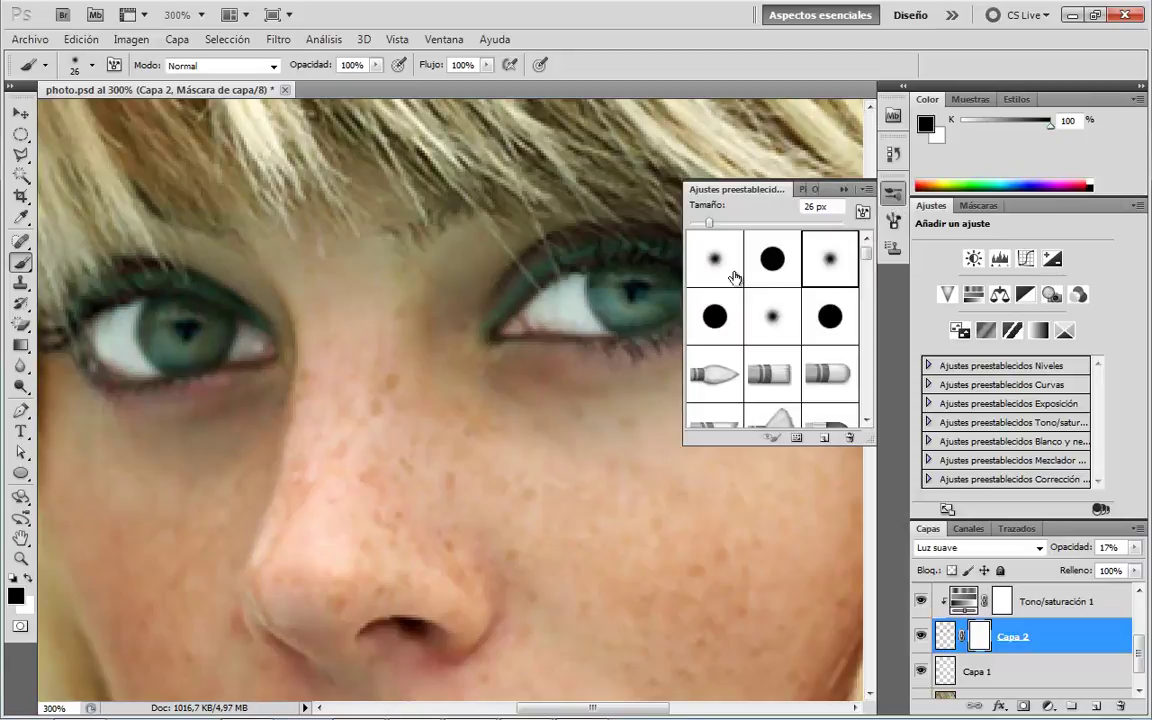
{"action": "left_click", "coordinate": [705, 242]}
{"action": "left_click_drag", "start_coordinate": [709, 222], "coordinate": [697, 223]}
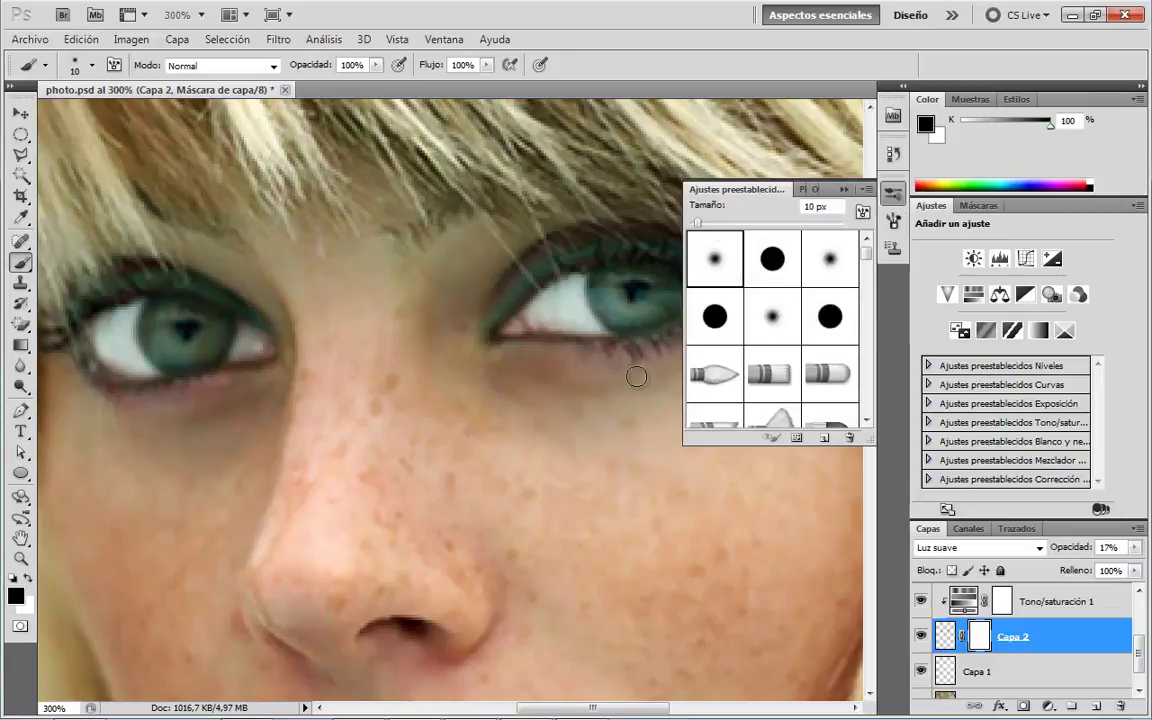
{"action": "left_click", "coordinate": [845, 189]}
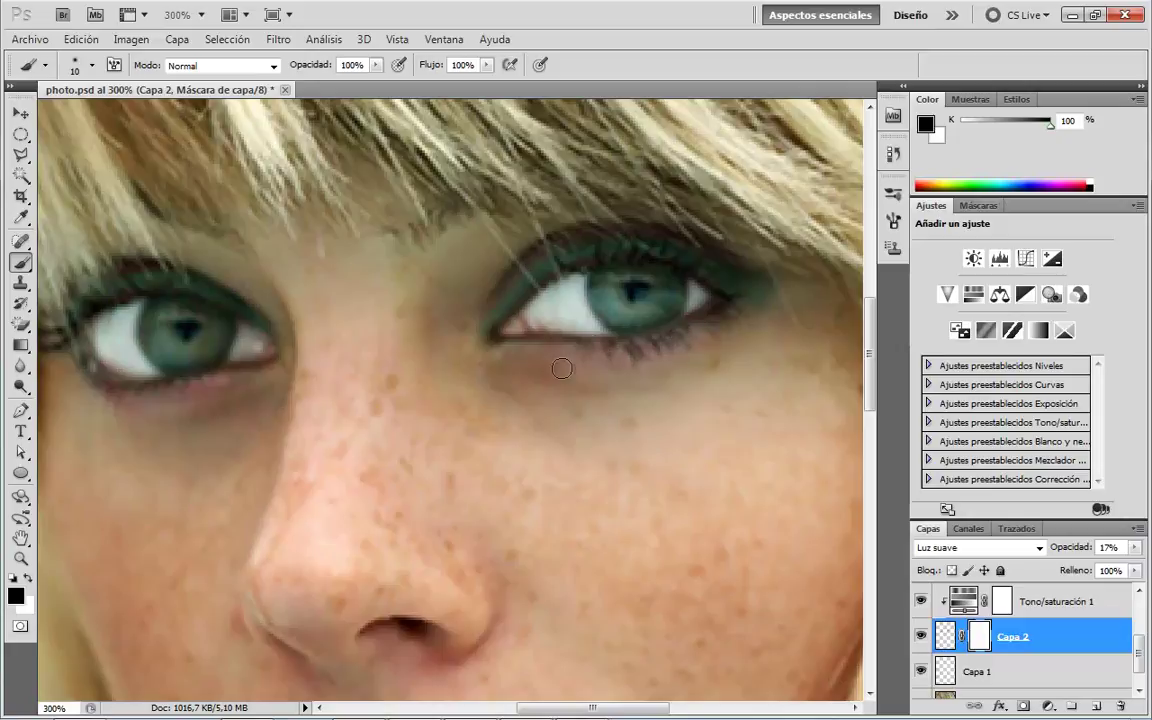
Mask out colour spill around the eyes, then select Capa 1 and Tono/saturación 1.
{"action": "left_click_drag", "start_coordinate": [542, 452], "coordinate": [206, 444]}
{"action": "mouse_move", "coordinate": [245, 371]}
{"action": "left_mouse_down"}
{"action": "mouse_move", "coordinate": [172, 276]}
{"action": "mouse_move", "coordinate": [247, 303]}
{"action": "left_mouse_up"}
{"action": "mouse_move", "coordinate": [468, 483]}
{"action": "left_mouse_down"}
{"action": "mouse_move", "coordinate": [500, 452]}
{"action": "mouse_move", "coordinate": [486, 399]}
{"action": "left_mouse_up"}
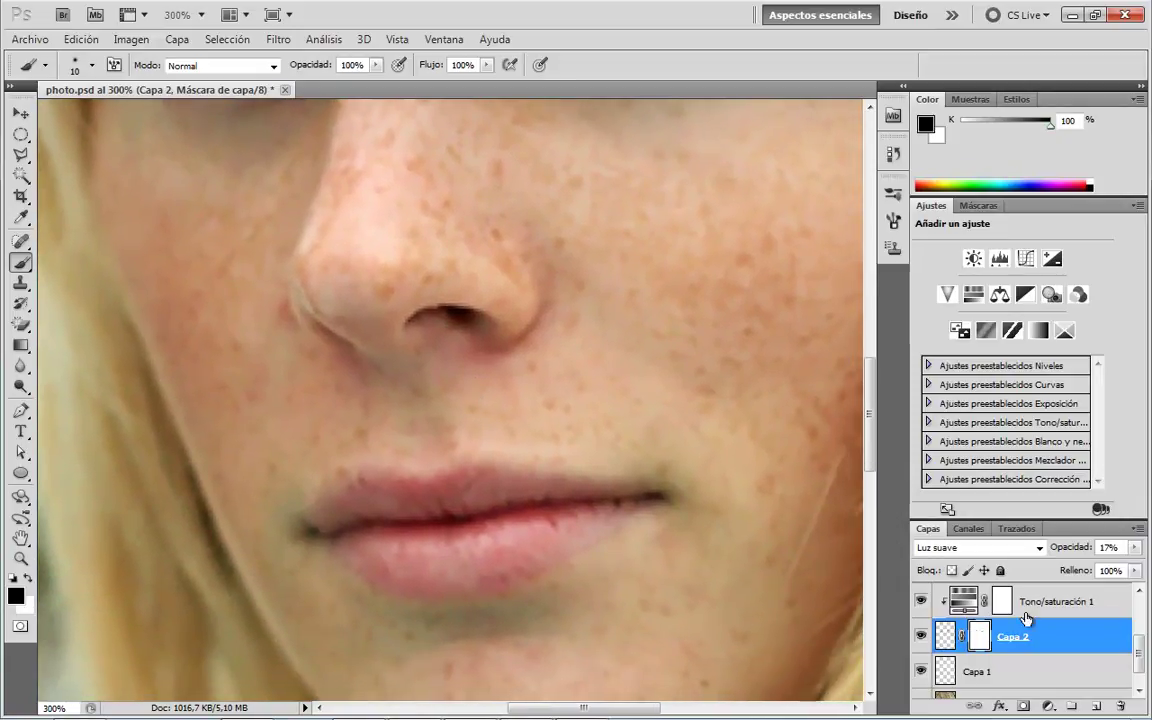
{"action": "left_click", "coordinate": [1000, 676]}
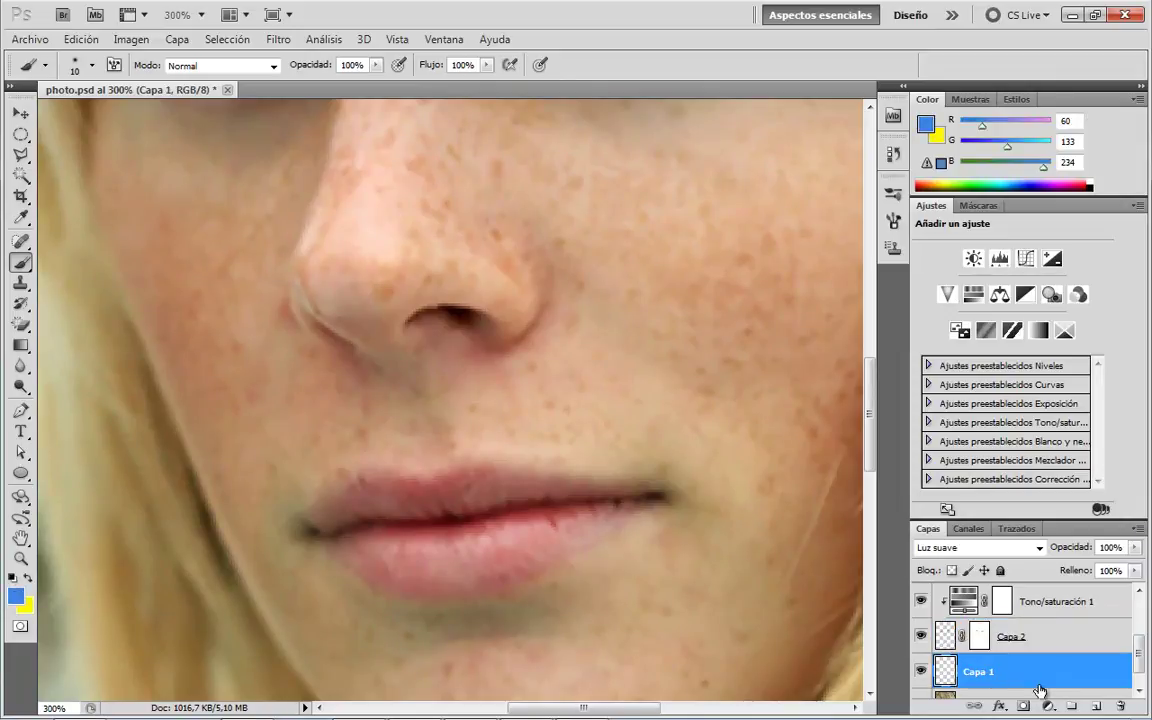
{"action": "left_click", "coordinate": [1083, 608]}
Add empty layer Capa 3 and start picking a red foreground colour.
{"action": "left_click", "coordinate": [1097, 707]}
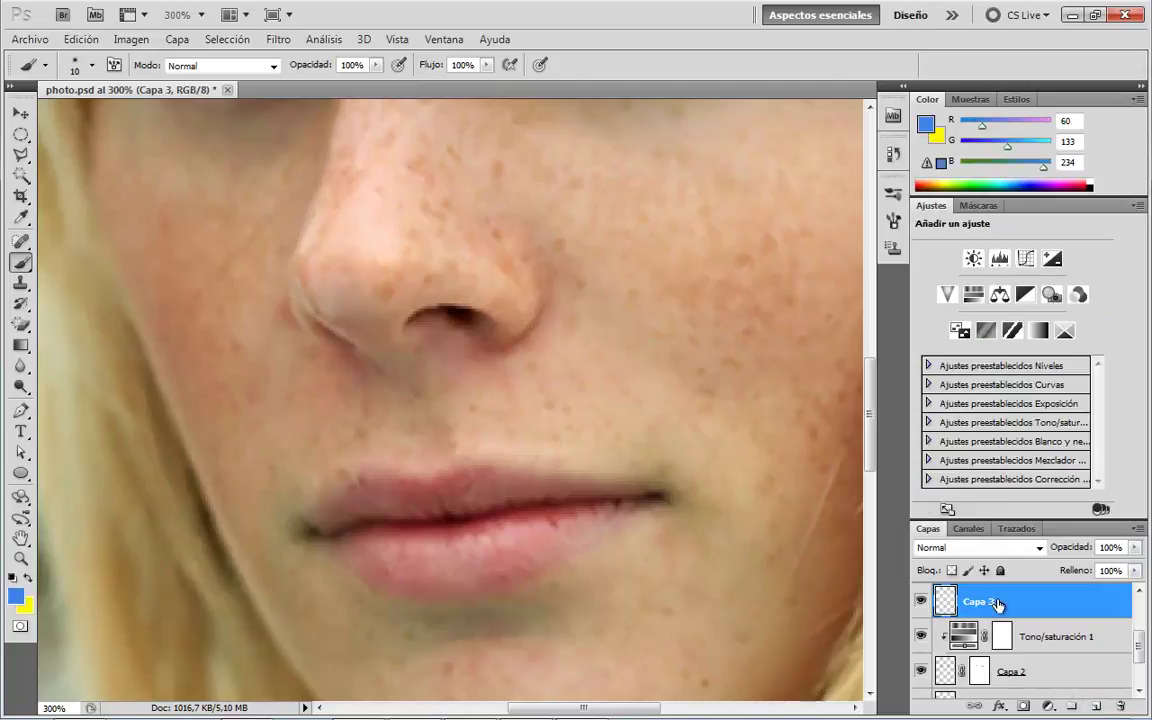
{"action": "double_click", "coordinate": [1095, 210]}
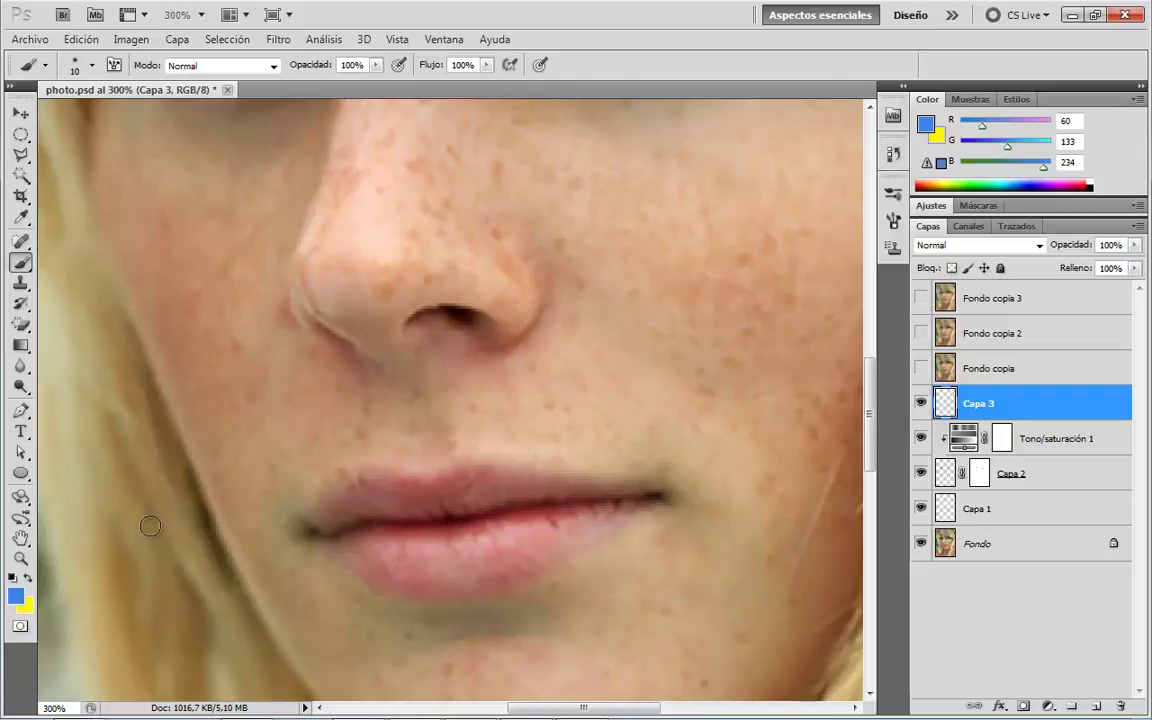
{"action": "left_click", "coordinate": [15, 596]}
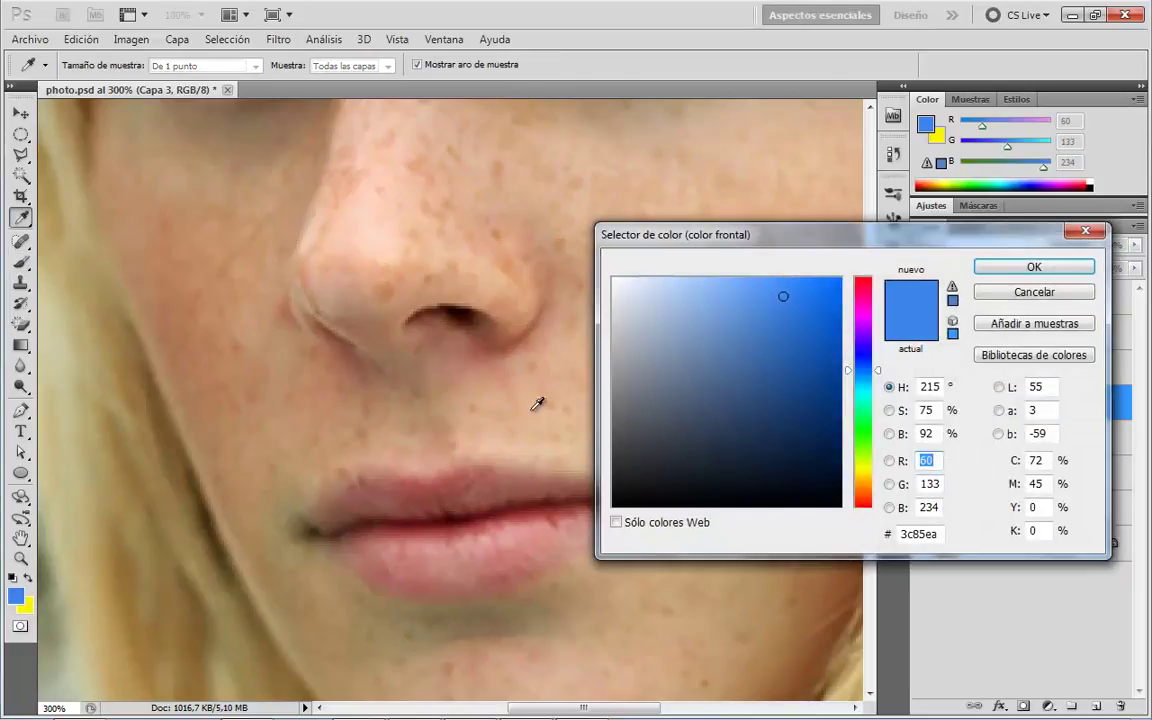
{"action": "left_click", "coordinate": [866, 490]}
{"action": "left_click", "coordinate": [866, 434]}
{"action": "left_click", "coordinate": [866, 481]}
{"action": "left_click_drag", "start_coordinate": [866, 490], "coordinate": [868, 513]}
{"action": "key", "text": "alt"}
Sample the lip colour, adjust it to red c33933, and paint over the lower lip.
{"action": "left_click_drag", "start_coordinate": [549, 513], "coordinate": [532, 509]}
{"action": "mouse_move", "coordinate": [764, 359]}
{"action": "left_mouse_down"}
{"action": "mouse_move", "coordinate": [769, 332]}
{"action": "mouse_move", "coordinate": [784, 327]}
{"action": "mouse_move", "coordinate": [797, 357]}
{"action": "left_mouse_up"}
{"action": "key", "text": "Return"}
{"action": "key", "text": "b"}
{"action": "mouse_move", "coordinate": [338, 538]}
{"action": "left_mouse_down"}
{"action": "mouse_move", "coordinate": [412, 574]}
{"action": "mouse_move", "coordinate": [512, 553]}
{"action": "mouse_move", "coordinate": [612, 506]}
{"action": "mouse_move", "coordinate": [383, 551]}
{"action": "mouse_move", "coordinate": [457, 551]}
{"action": "left_mouse_up"}
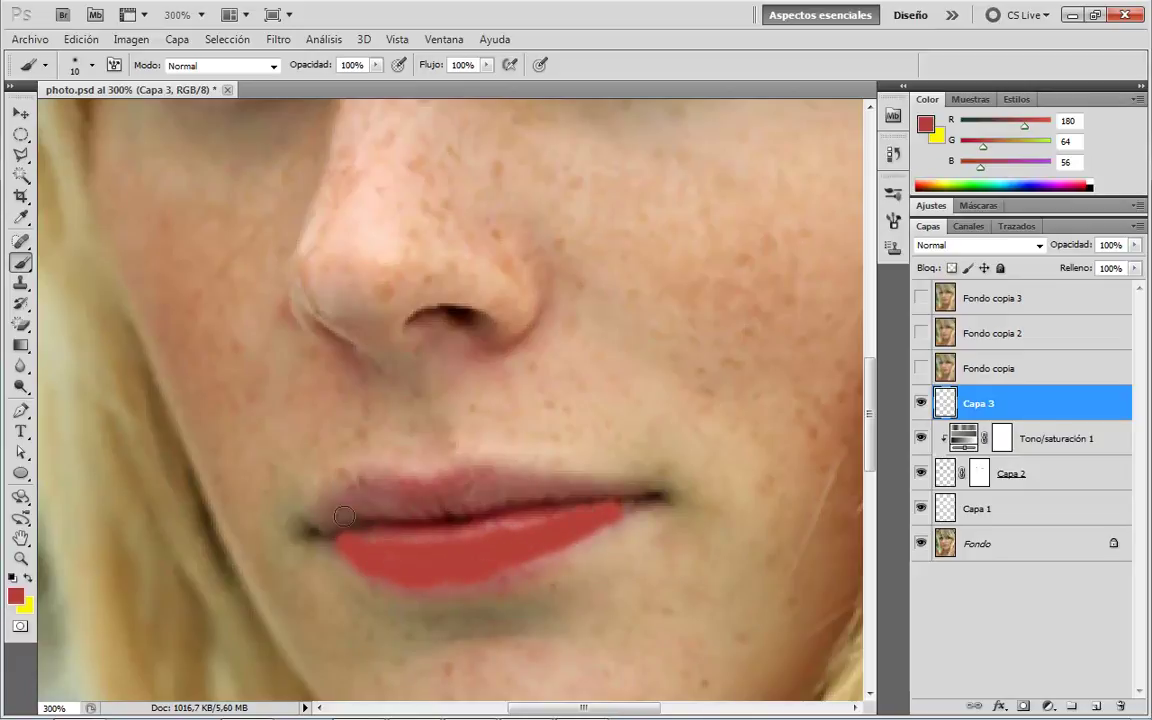
Brush red across the upper lip, lower lip edge and both lip corners on Capa 3.
{"action": "mouse_move", "coordinate": [327, 522]}
{"action": "left_mouse_down"}
{"action": "mouse_move", "coordinate": [339, 507]}
{"action": "mouse_move", "coordinate": [453, 473]}
{"action": "mouse_move", "coordinate": [638, 490]}
{"action": "mouse_move", "coordinate": [481, 504]}
{"action": "mouse_move", "coordinate": [383, 540]}
{"action": "mouse_move", "coordinate": [508, 537]}
{"action": "left_mouse_up"}
{"action": "mouse_move", "coordinate": [358, 521]}
{"action": "left_mouse_down"}
{"action": "mouse_move", "coordinate": [472, 493]}
{"action": "mouse_move", "coordinate": [330, 524]}
{"action": "left_mouse_up"}
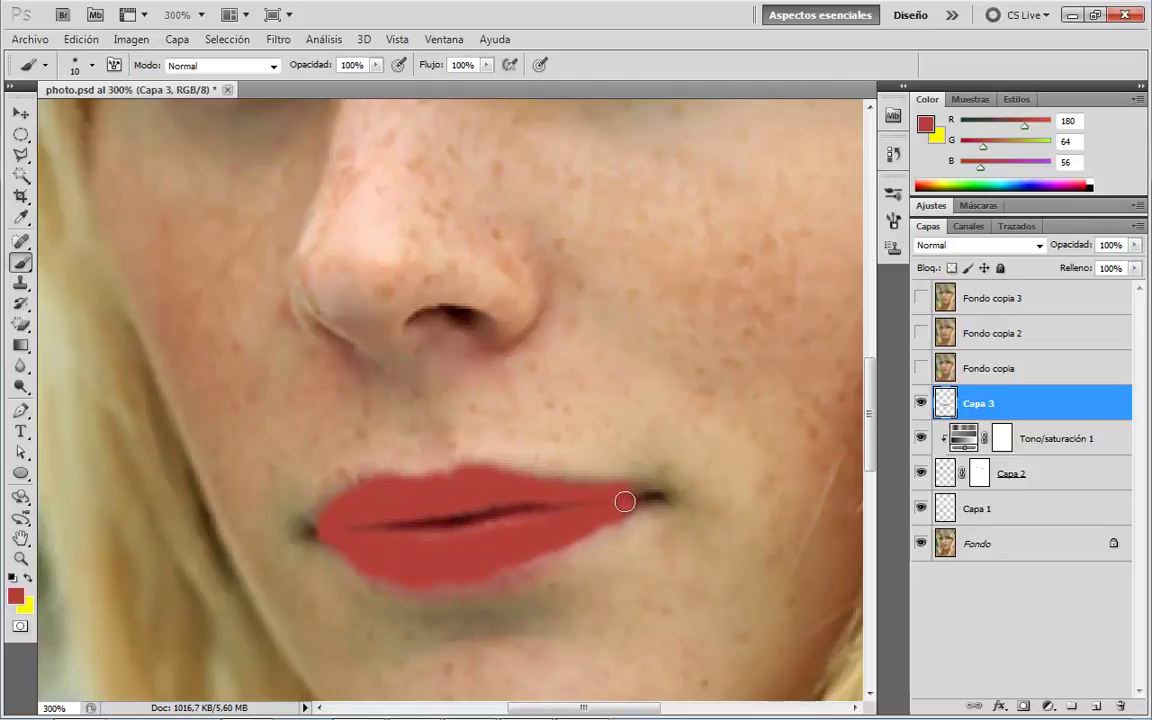
{"action": "mouse_move", "coordinate": [630, 497]}
{"action": "left_mouse_down"}
{"action": "mouse_move", "coordinate": [462, 578]}
{"action": "mouse_move", "coordinate": [416, 576]}
{"action": "left_mouse_up"}
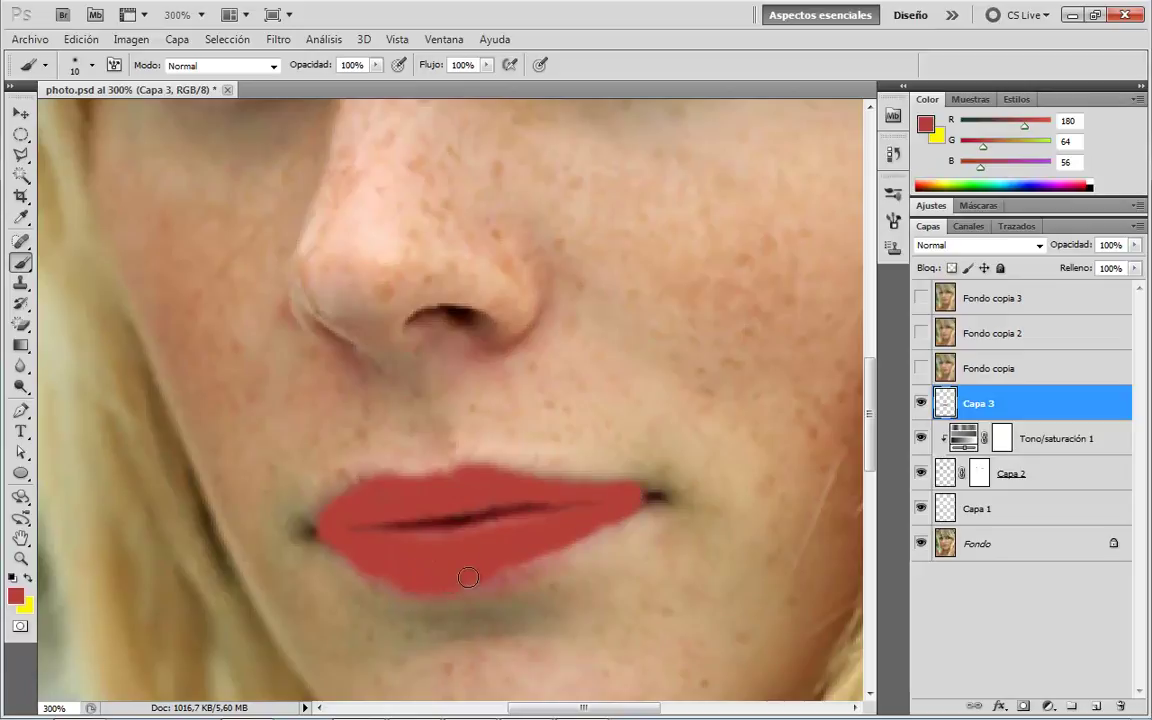
{"action": "mouse_move", "coordinate": [526, 545]}
{"action": "left_mouse_down"}
{"action": "mouse_move", "coordinate": [417, 573]}
{"action": "mouse_move", "coordinate": [354, 511]}
{"action": "left_mouse_up"}
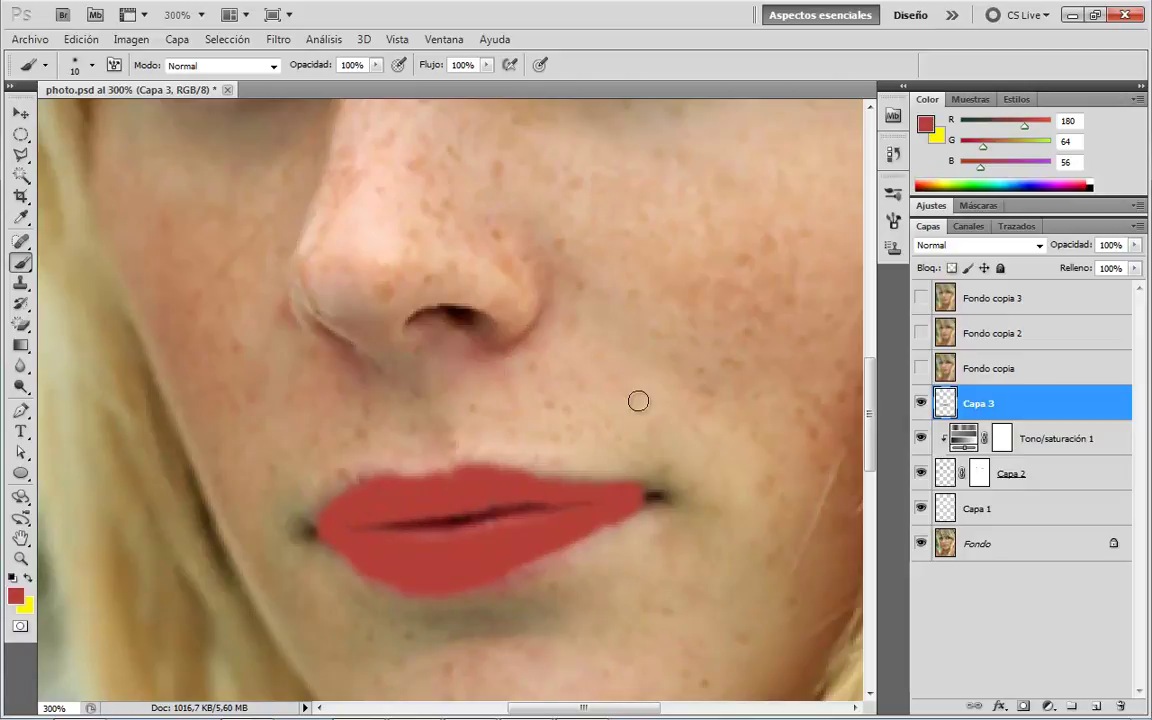
{"action": "left_click", "coordinate": [323, 524]}
Set Capa 3's blend mode to Luz suave with 48% opacity.
{"action": "key", "text": "z"}
{"action": "left_click", "coordinate": [516, 66]}
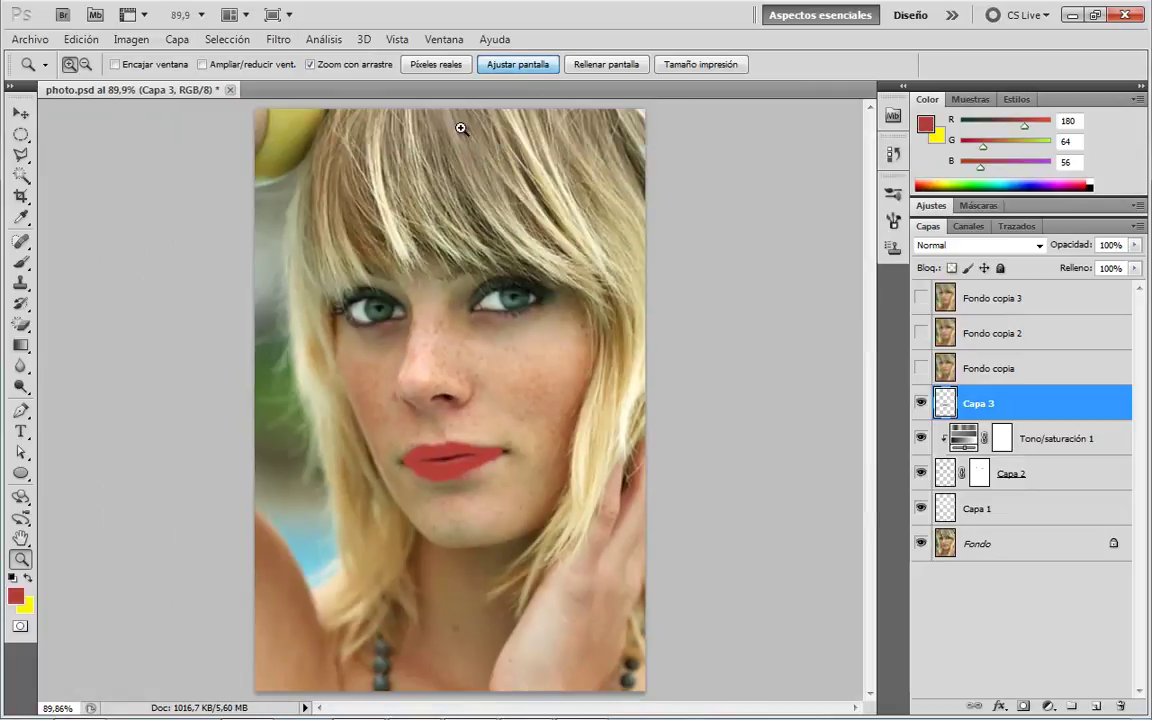
{"action": "left_click", "coordinate": [1038, 245]}
{"action": "left_click", "coordinate": [860, 411]}
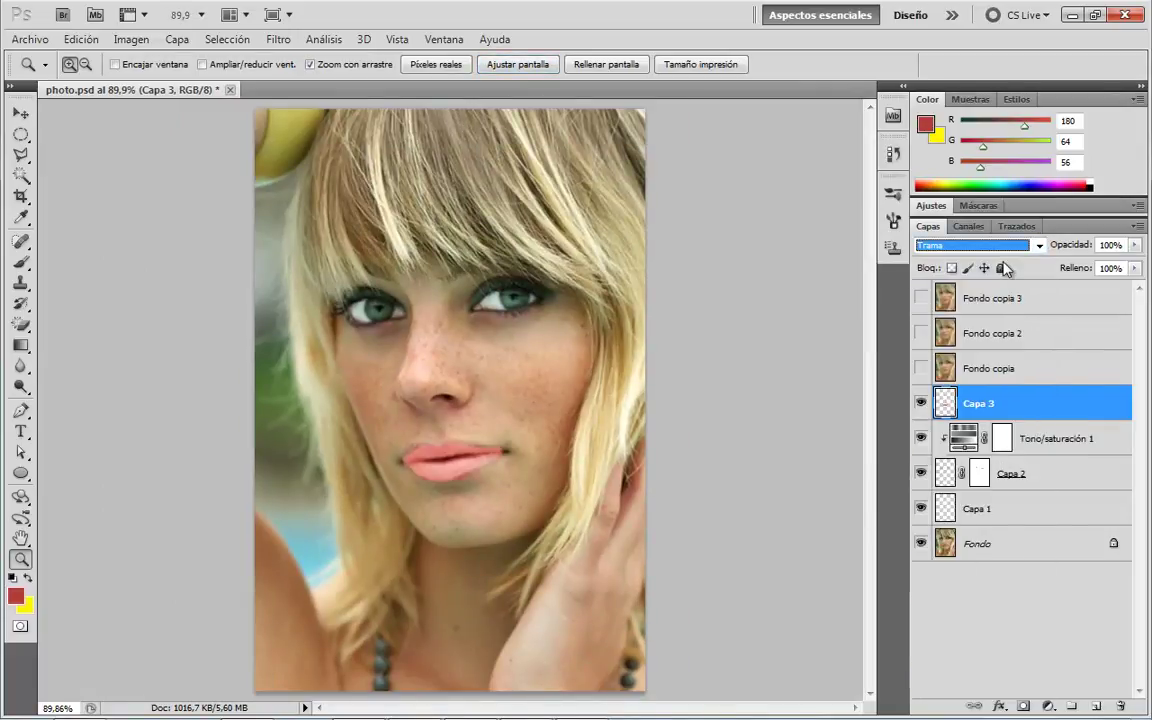
{"action": "left_click", "coordinate": [1039, 245]}
{"action": "left_click", "coordinate": [952, 494]}
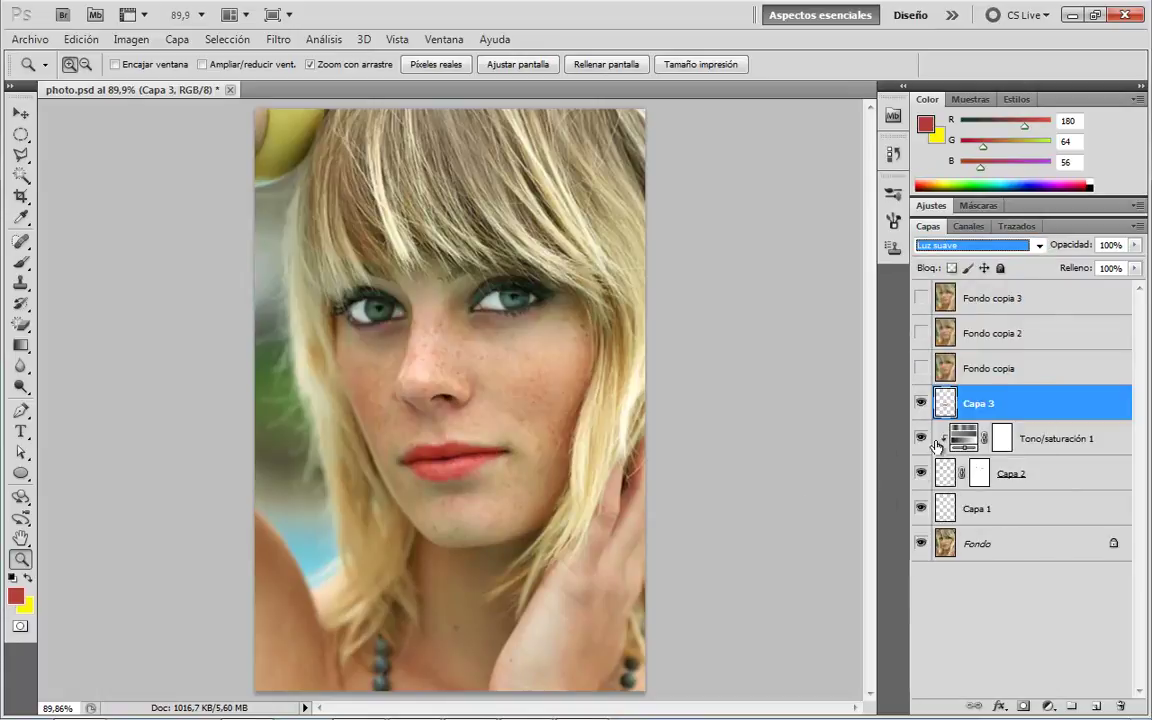
{"action": "left_click_drag", "start_coordinate": [1068, 255], "coordinate": [1082, 246]}
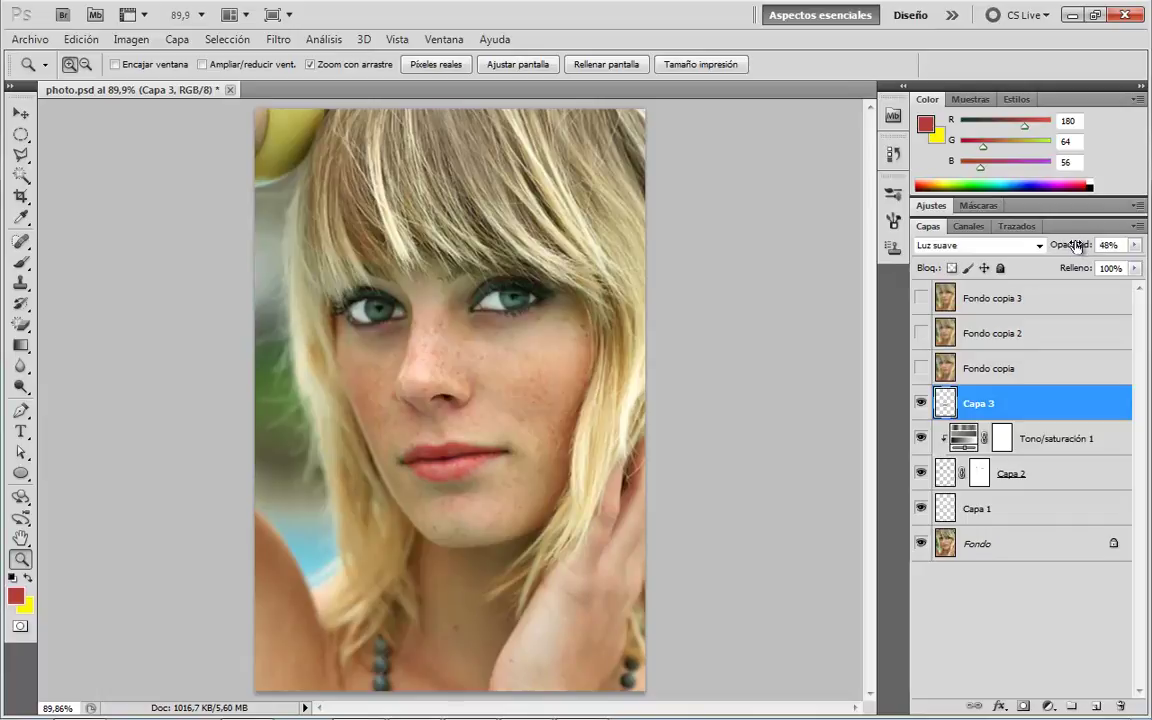
{"action": "left_click_drag", "start_coordinate": [1090, 245], "coordinate": [918, 240]}
{"action": "left_click", "coordinate": [922, 404]}
Touch up the red along the lips, view at actual pixels, and select Tono/saturación 1.
{"action": "left_click", "coordinate": [405, 432]}
{"action": "left_click", "coordinate": [448, 432]}
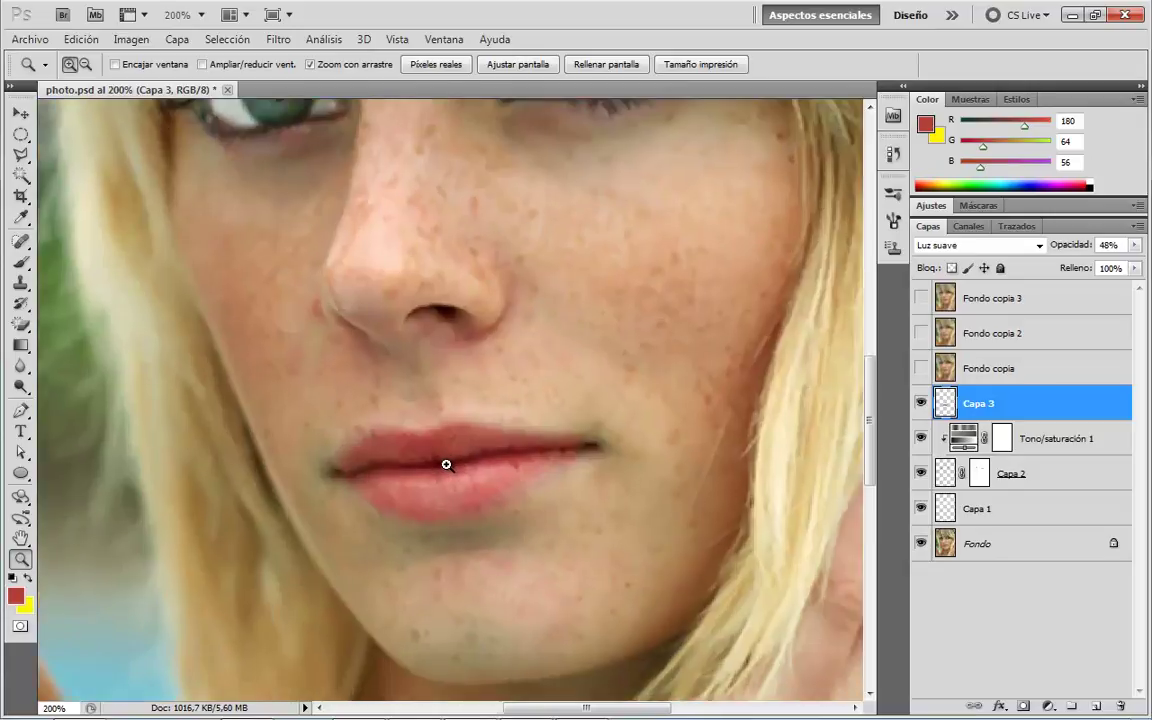
{"action": "key", "text": "b"}
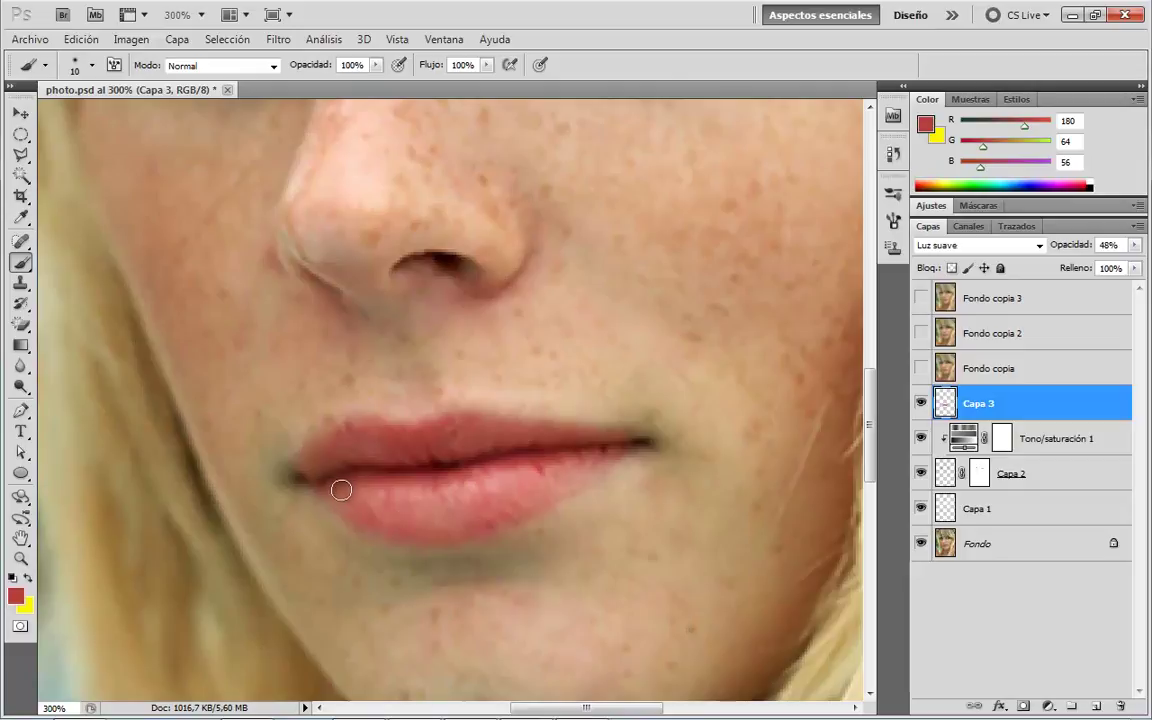
{"action": "mouse_move", "coordinate": [497, 513]}
{"action": "left_mouse_down"}
{"action": "mouse_move", "coordinate": [380, 521]}
{"action": "mouse_move", "coordinate": [393, 530]}
{"action": "left_mouse_up"}
{"action": "left_click_drag", "start_coordinate": [468, 445], "coordinate": [541, 457]}
{"action": "key", "text": "z"}
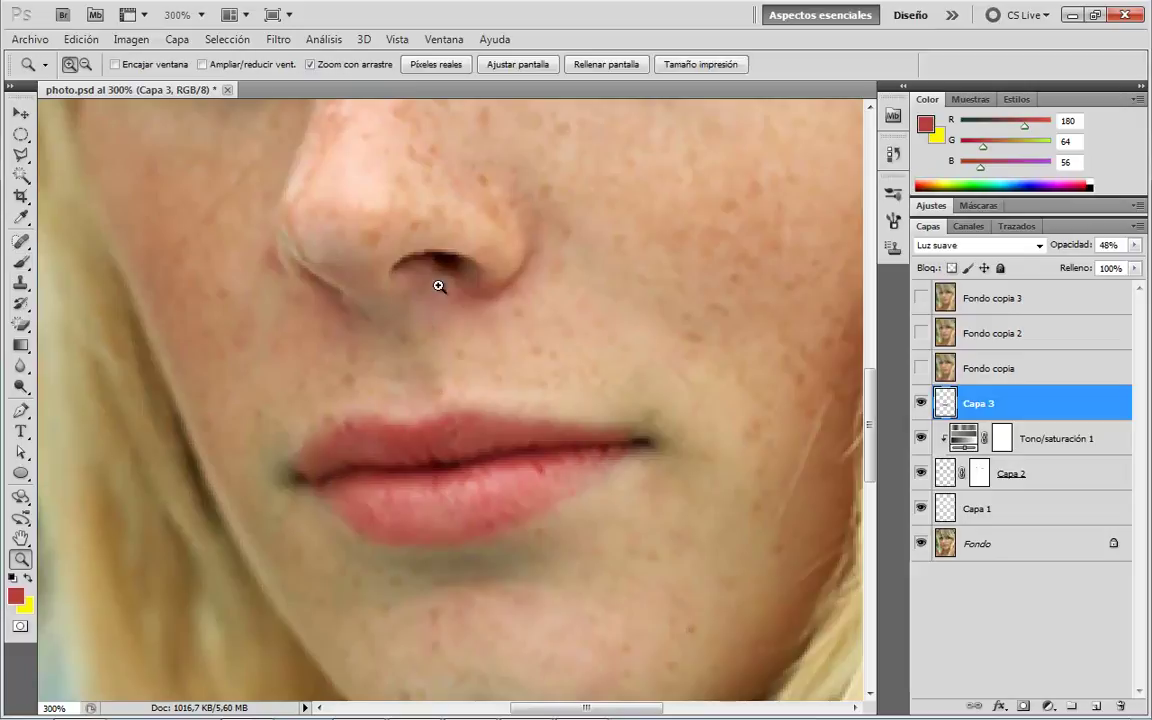
{"action": "left_click", "coordinate": [450, 66]}
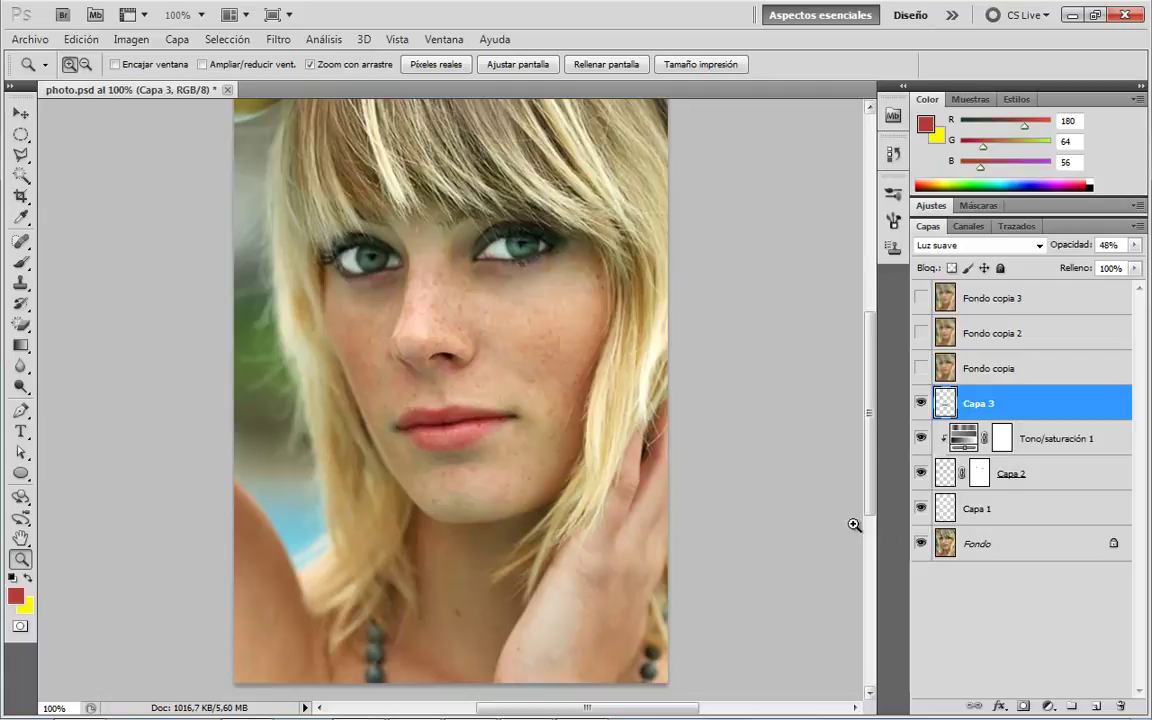
{"action": "left_click", "coordinate": [963, 436]}
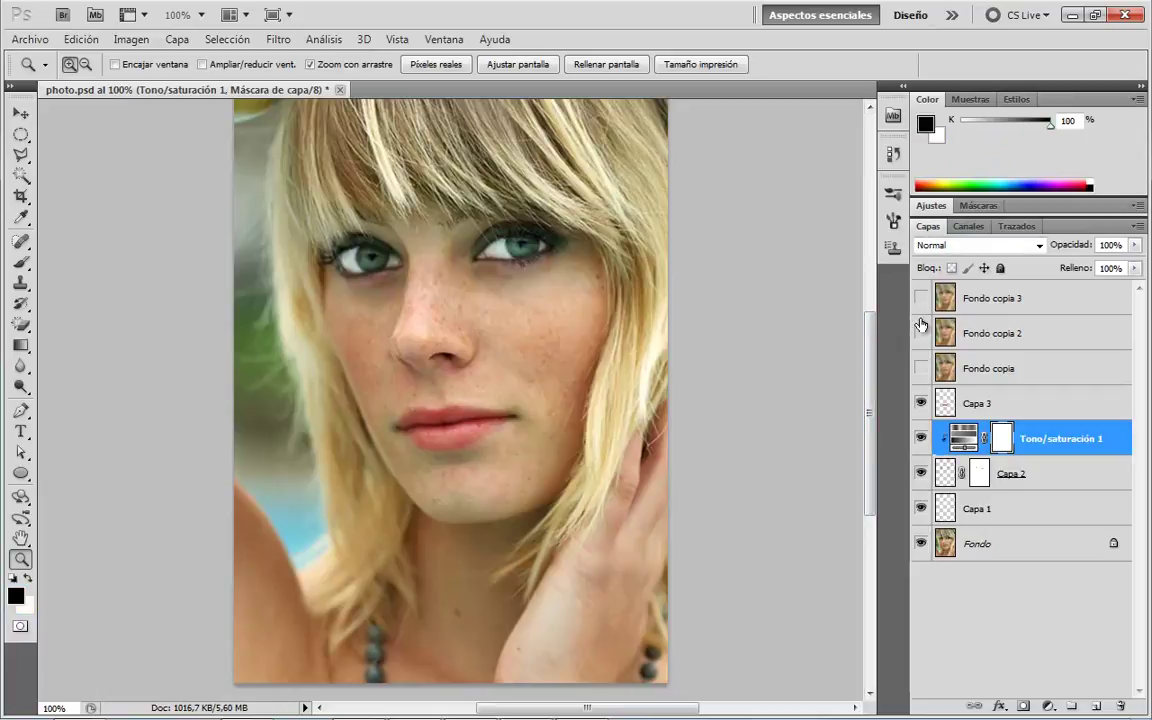
Shift the Tono/saturación 1 eye tint hue to 161.
{"action": "left_click", "coordinate": [931, 207]}
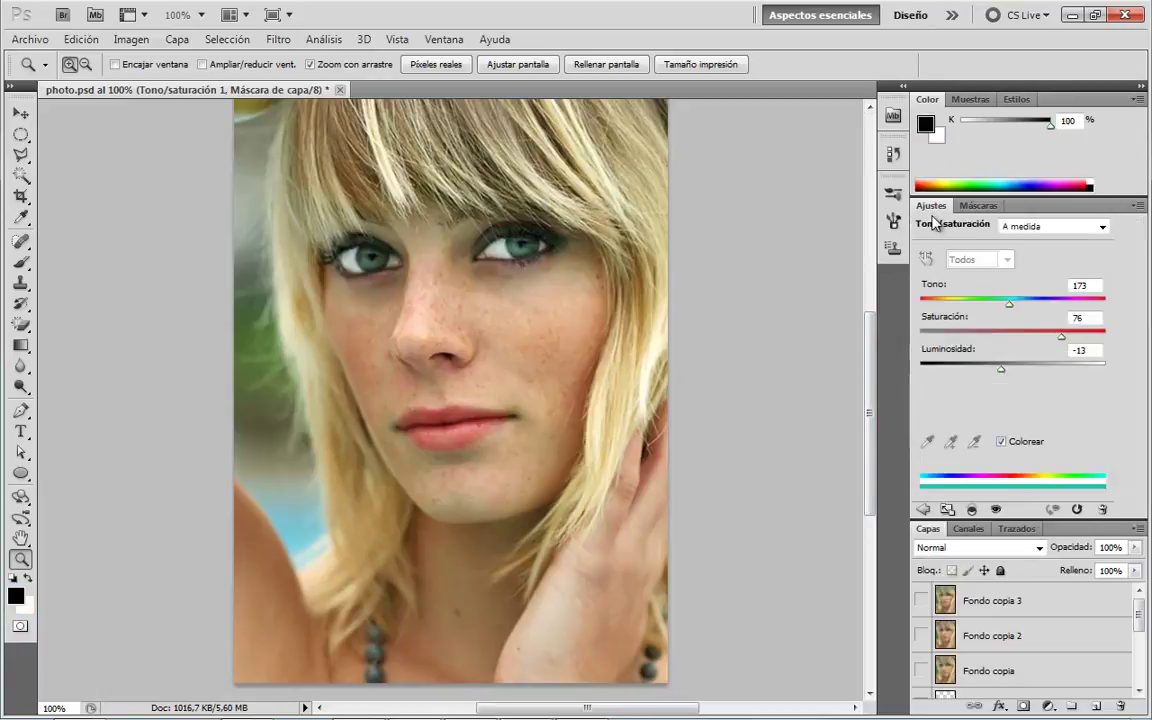
{"action": "mouse_move", "coordinate": [1012, 307]}
{"action": "left_mouse_down"}
{"action": "mouse_move", "coordinate": [915, 310]}
{"action": "mouse_move", "coordinate": [1100, 331]}
{"action": "mouse_move", "coordinate": [986, 317]}
{"action": "mouse_move", "coordinate": [1016, 318]}
{"action": "mouse_move", "coordinate": [1006, 319]}
{"action": "left_mouse_up"}
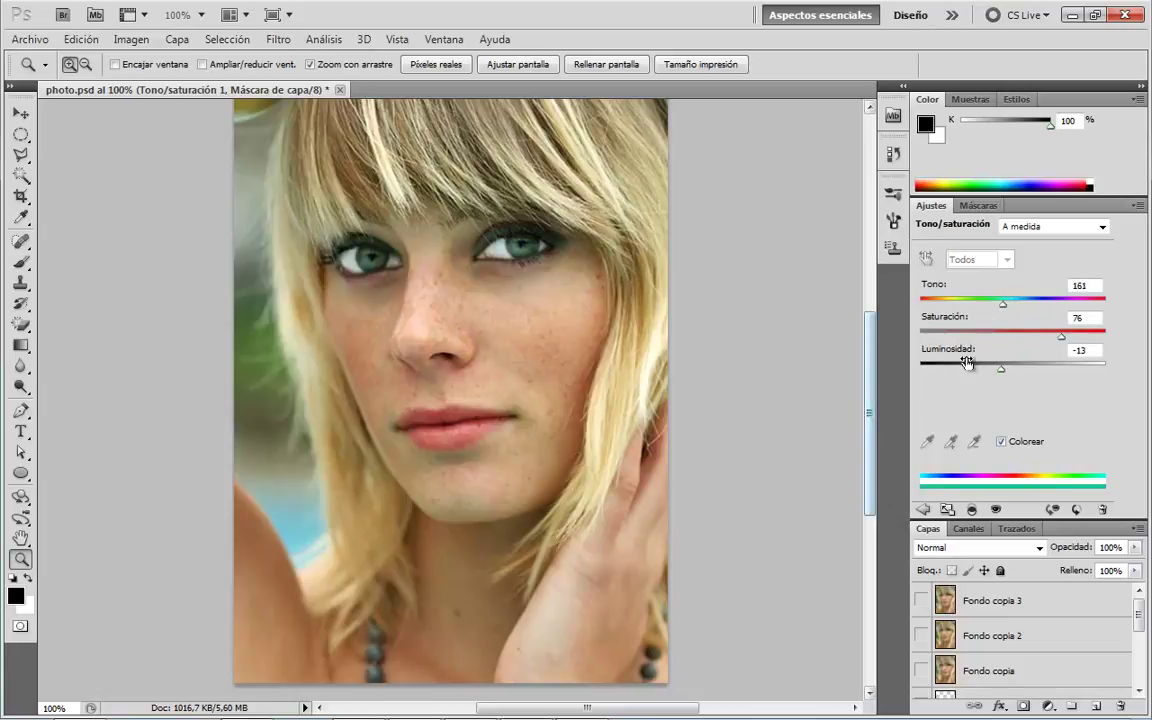
{"action": "double_click", "coordinate": [965, 199]}
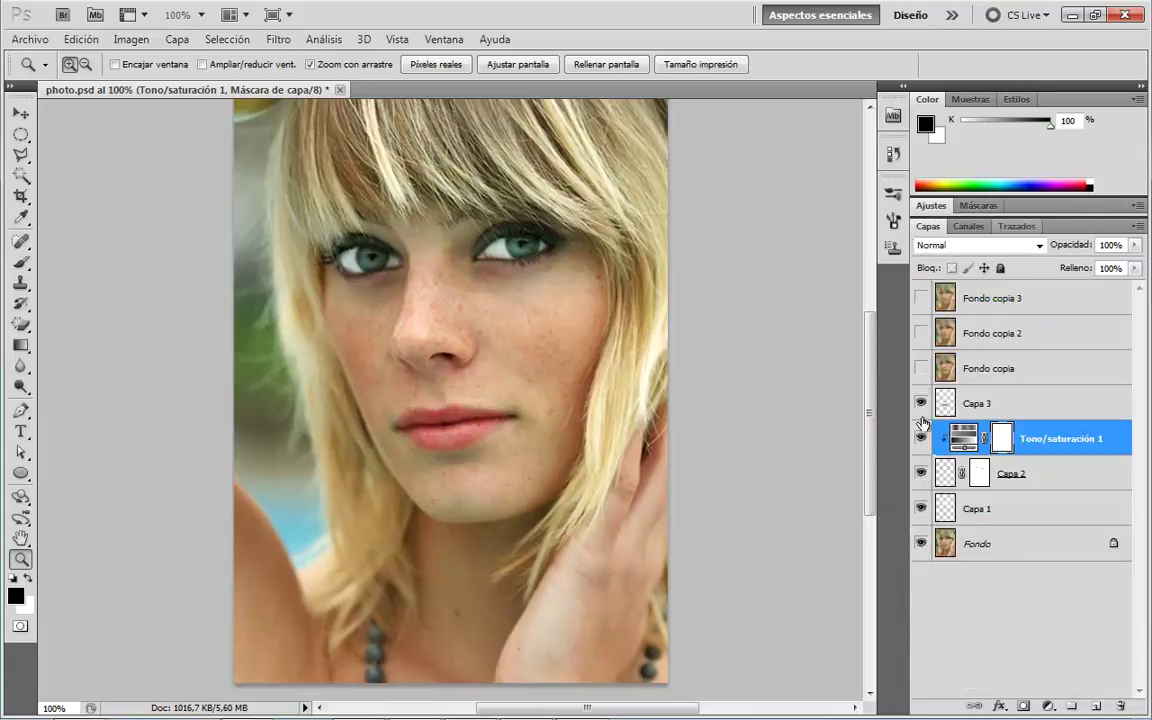
Compare the blurred Fondo copia layers by toggling visibility, leaving all three hidden.
{"action": "left_click", "coordinate": [921, 369]}
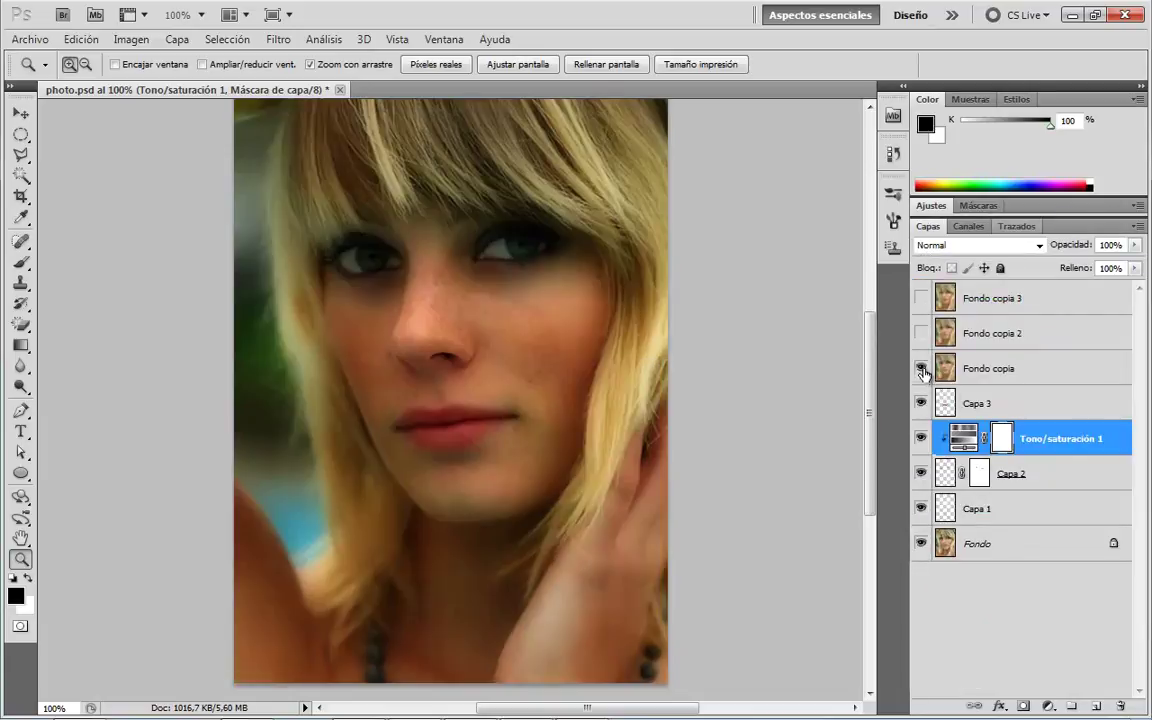
{"action": "left_click", "coordinate": [921, 369]}
{"action": "left_click", "coordinate": [921, 333]}
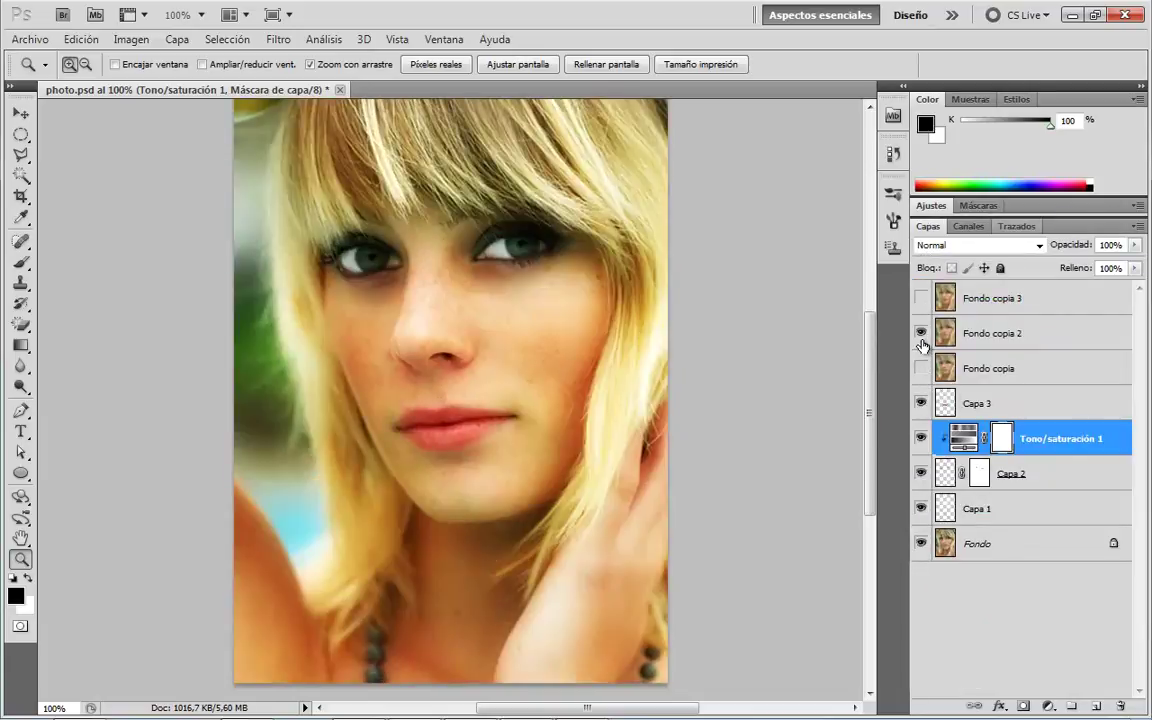
{"action": "left_click", "coordinate": [921, 333]}
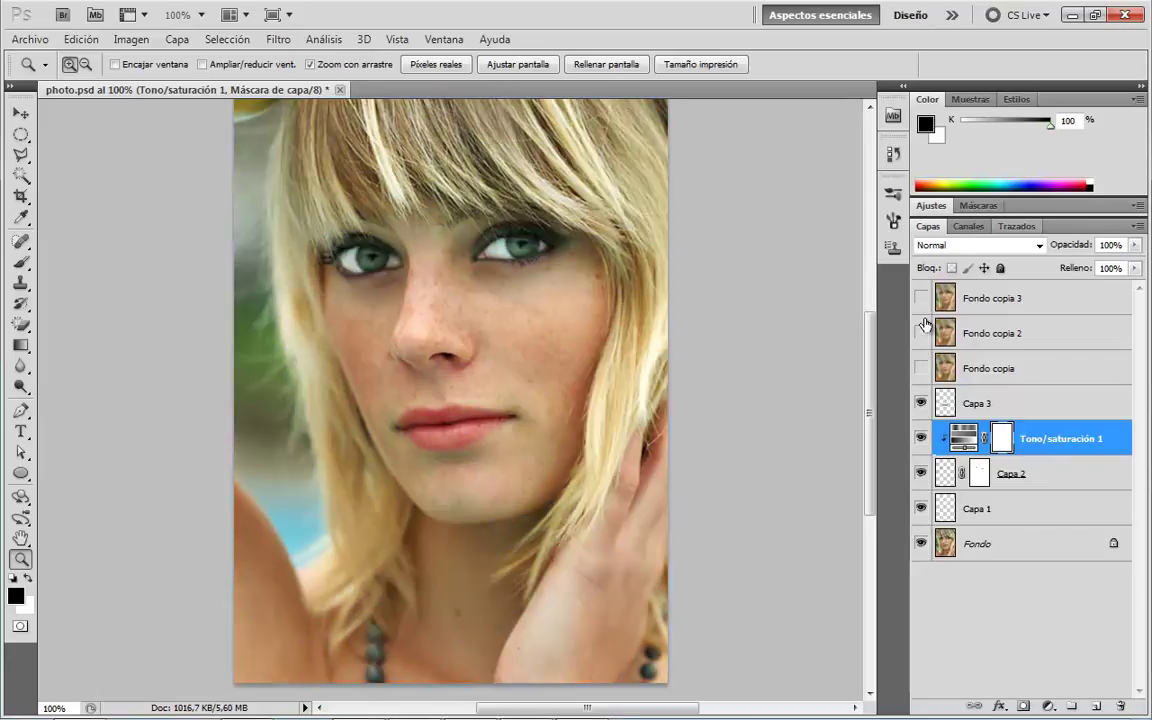
{"action": "left_click", "coordinate": [921, 298]}
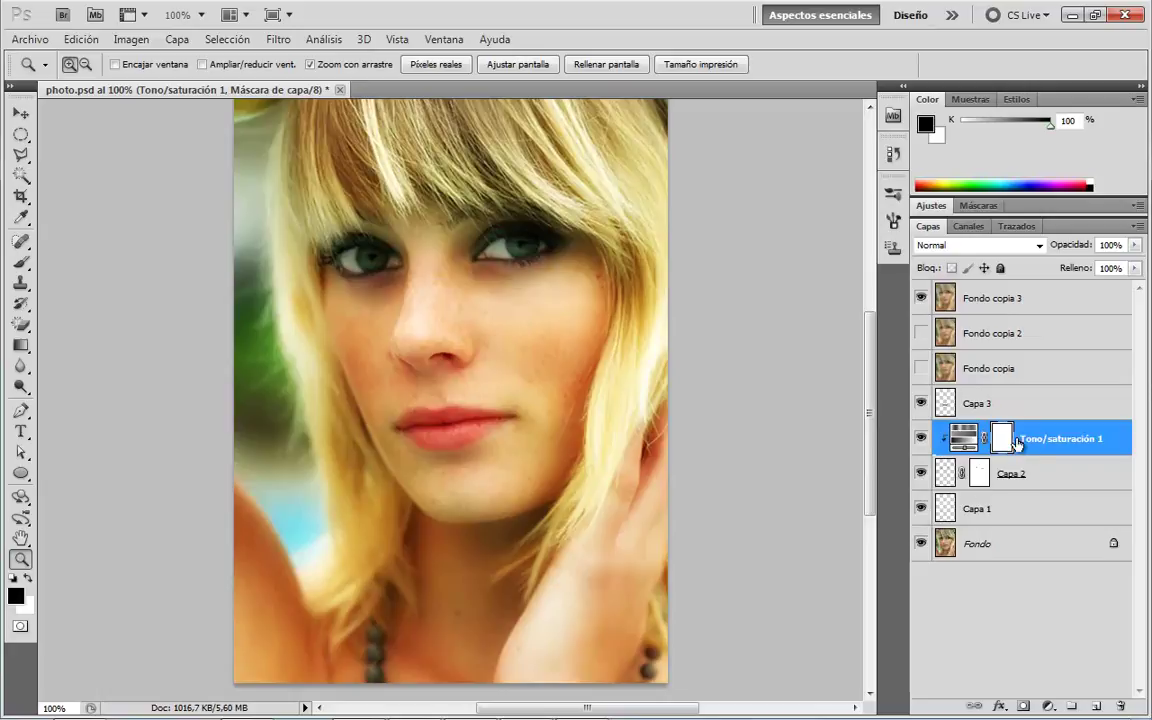
{"action": "left_click", "coordinate": [921, 300]}
{"action": "left_click", "coordinate": [921, 333]}
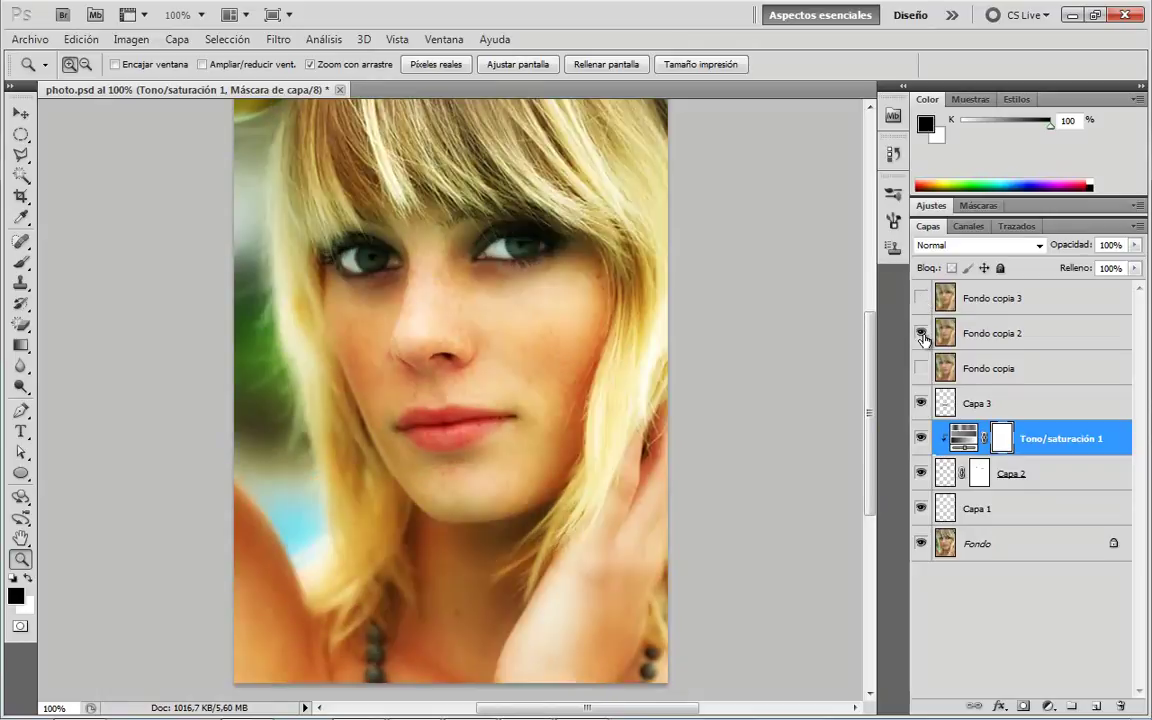
{"action": "left_click", "coordinate": [921, 333]}
{"action": "left_click", "coordinate": [921, 298]}
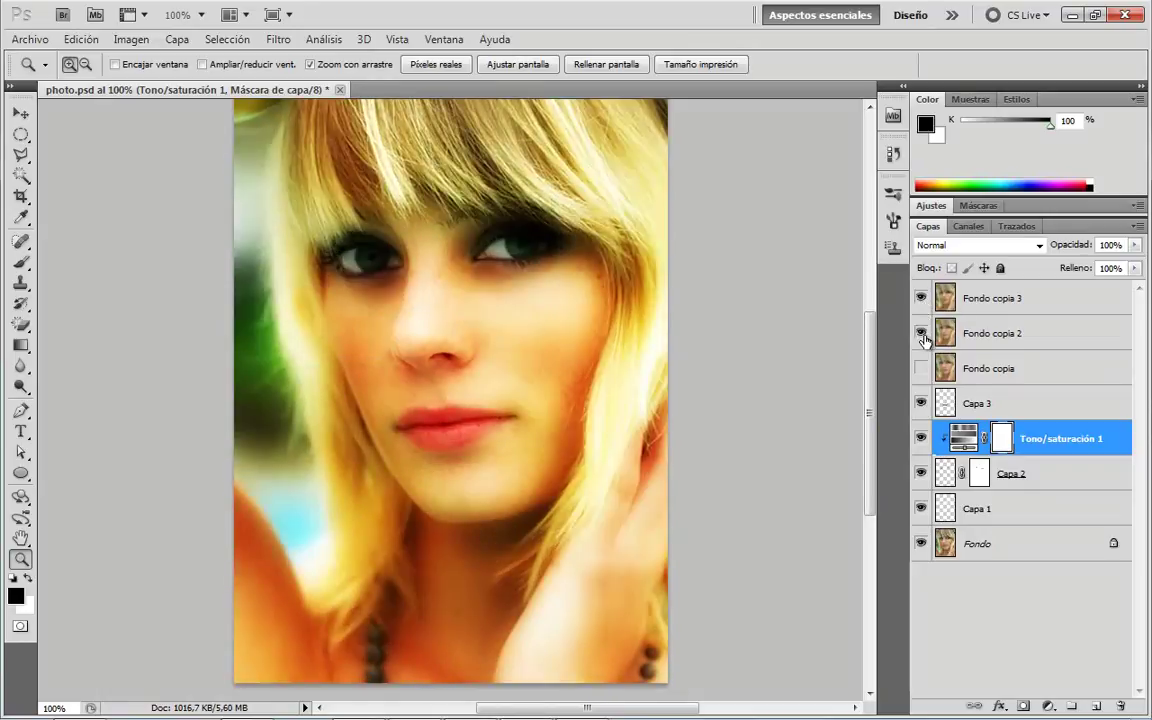
{"action": "left_click", "coordinate": [921, 333]}
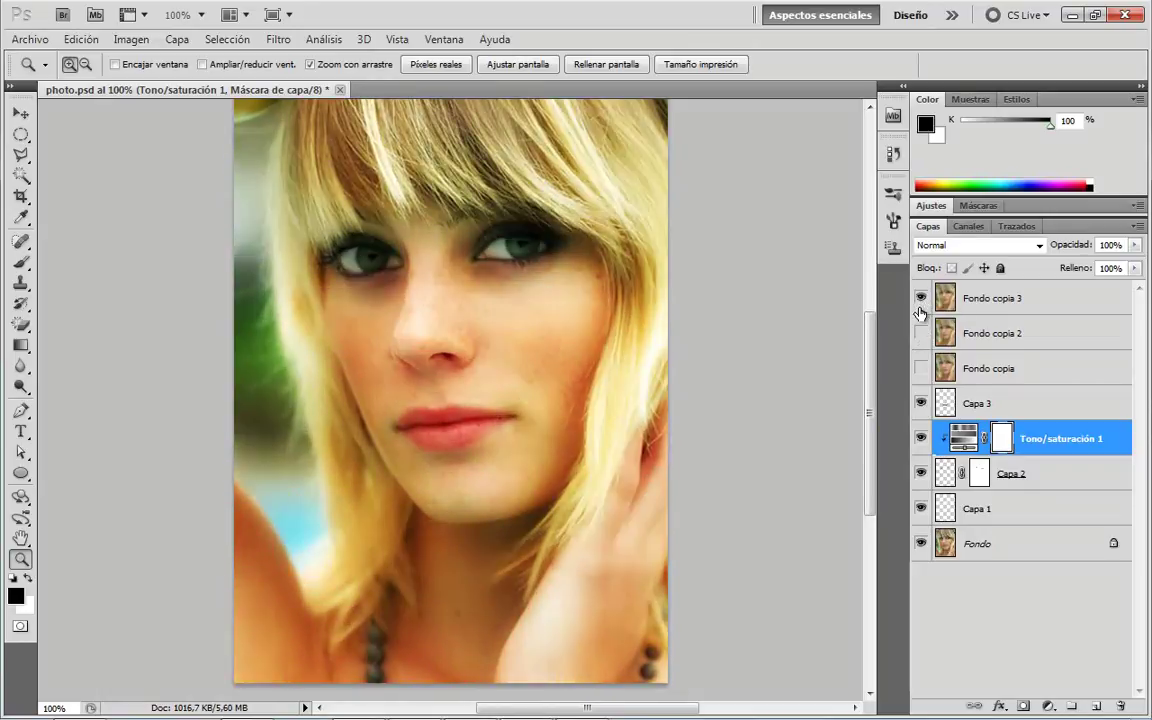
{"action": "left_click", "coordinate": [921, 298]}
{"action": "left_click", "coordinate": [921, 369]}
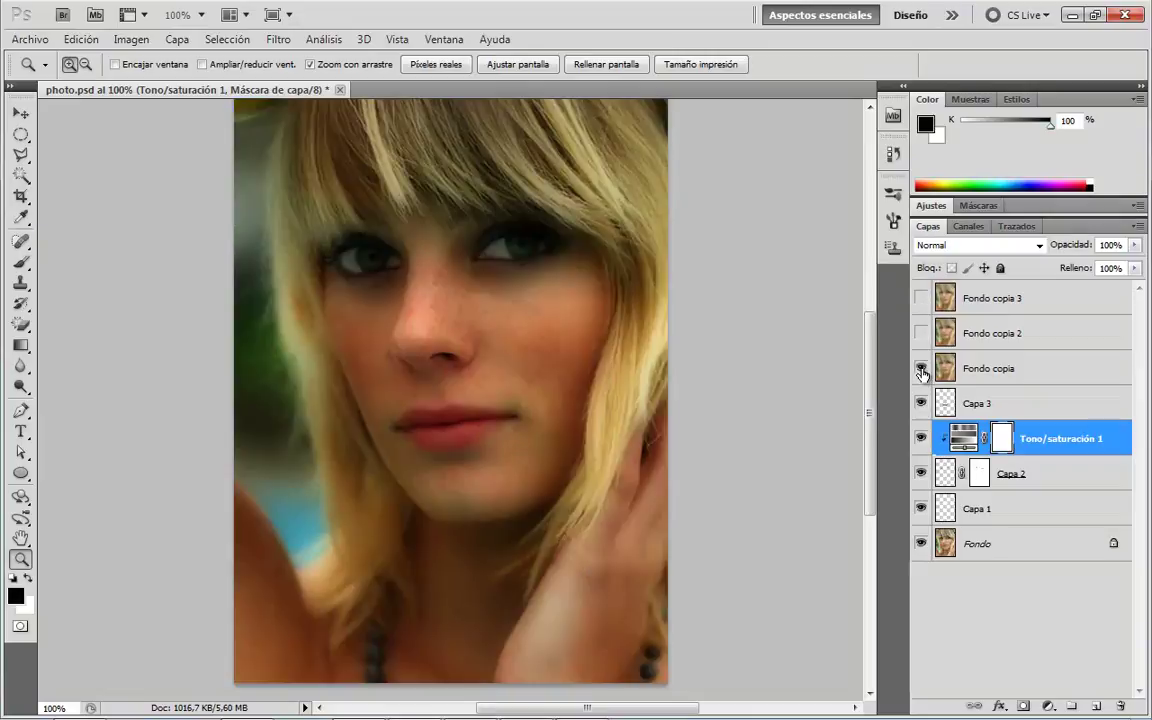
{"action": "left_click", "coordinate": [921, 369]}
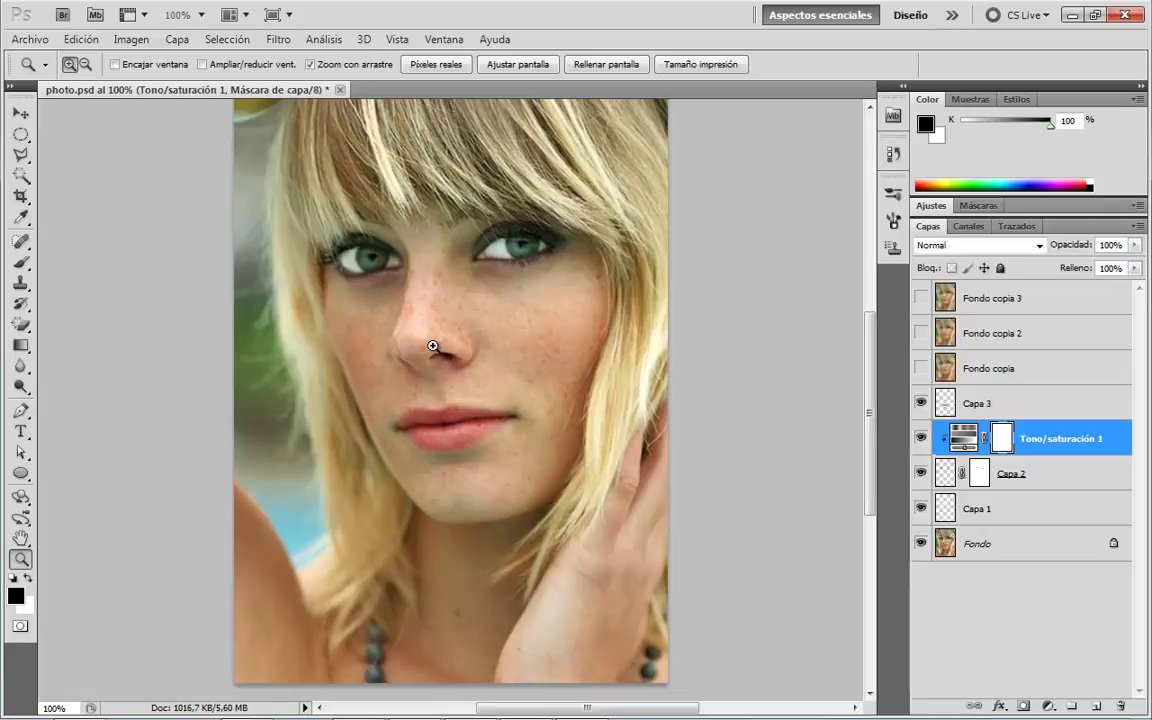
Group Capa 1 through Capa 3 into a new layer group.
{"action": "left_click", "coordinate": [1010, 508]}
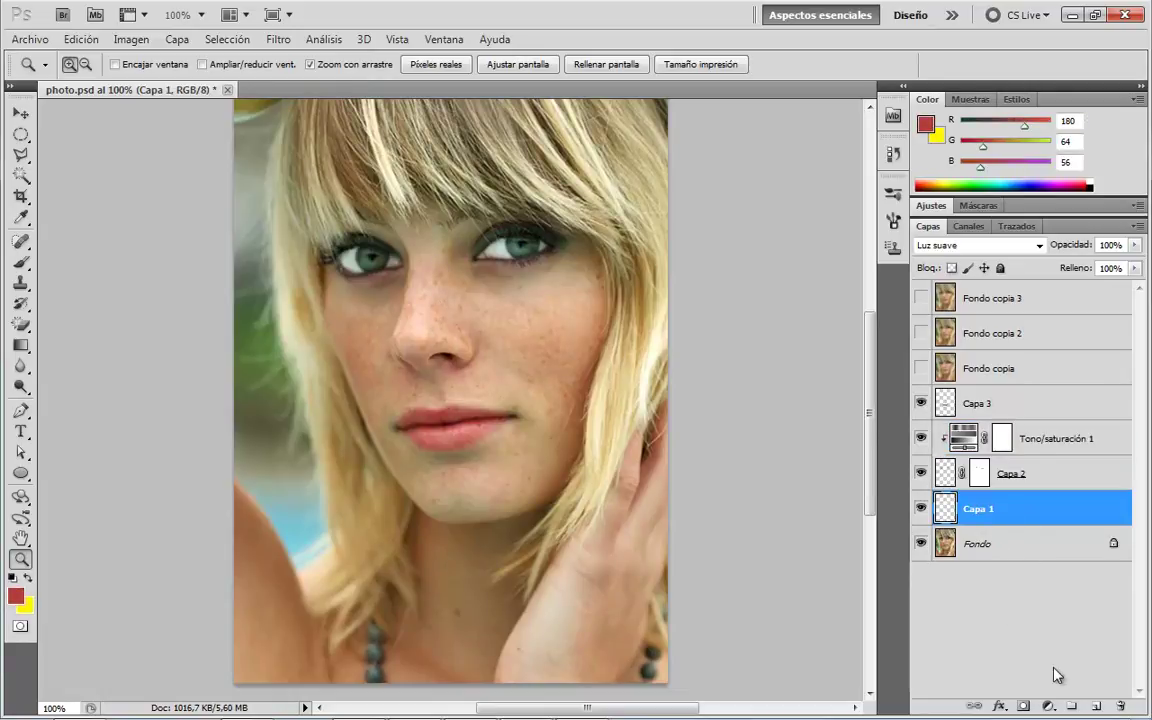
{"action": "left_click", "coordinate": [1033, 417], "text": "shift"}
{"action": "key", "text": "ctrl+g"}
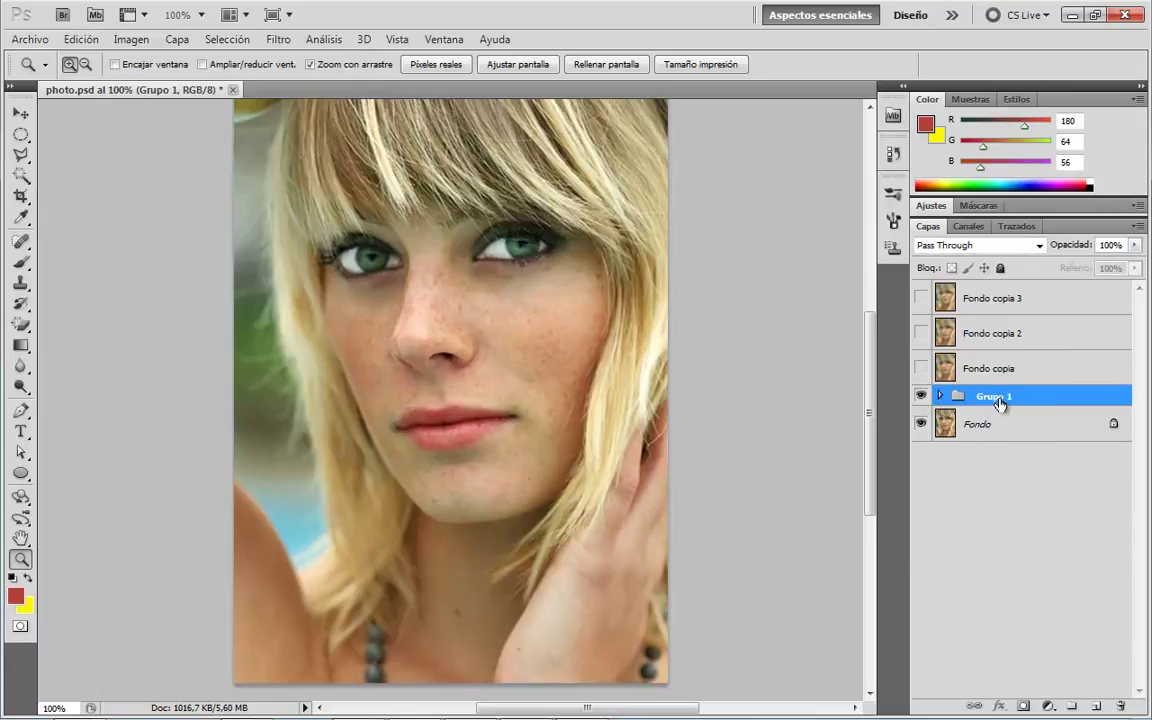
Rename the group 'labios y ojos', hide it, and add empty layer Capa 4.
{"action": "double_click", "coordinate": [1001, 398]}
{"action": "key", "text": "BackSpace"}
{"action": "type", "text": "c"}
{"action": "key", "text": "Return"}
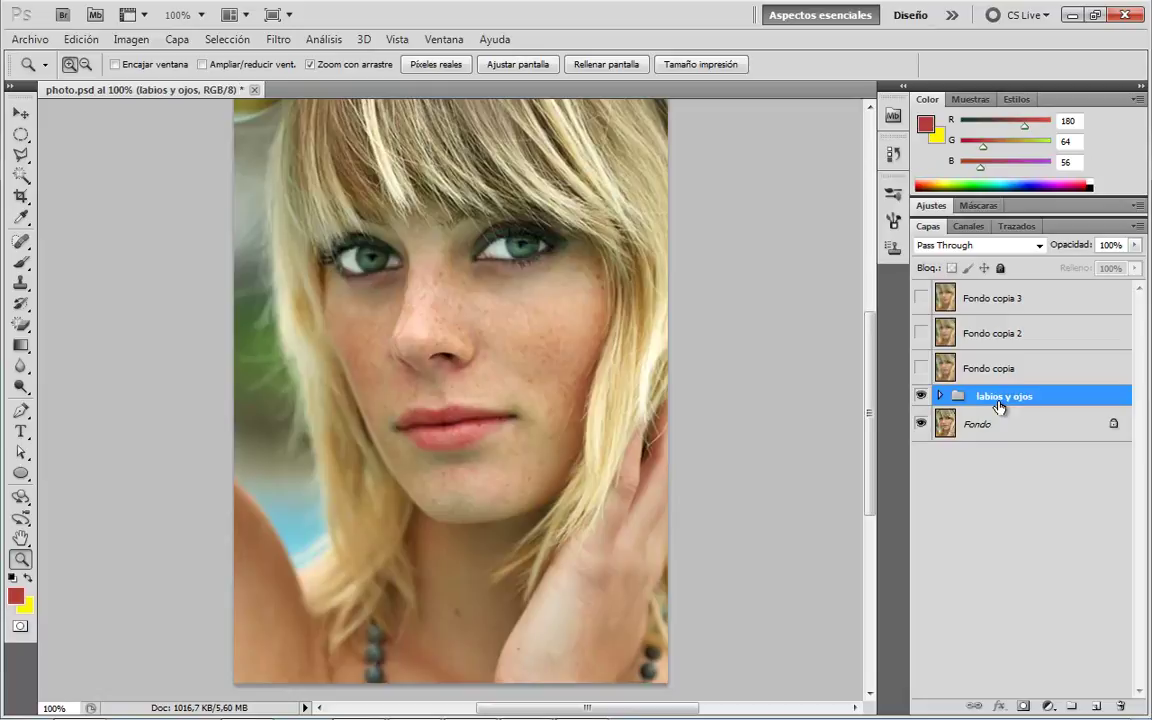
{"action": "left_click", "coordinate": [920, 396]}
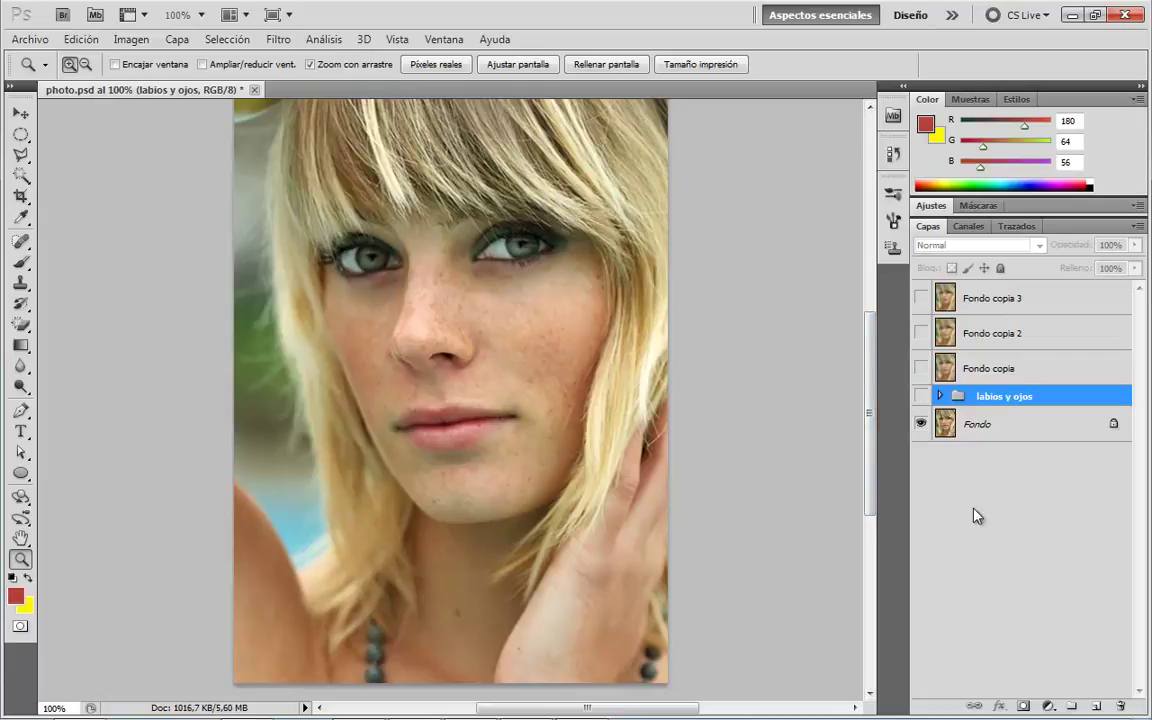
{"action": "left_click", "coordinate": [1096, 706]}
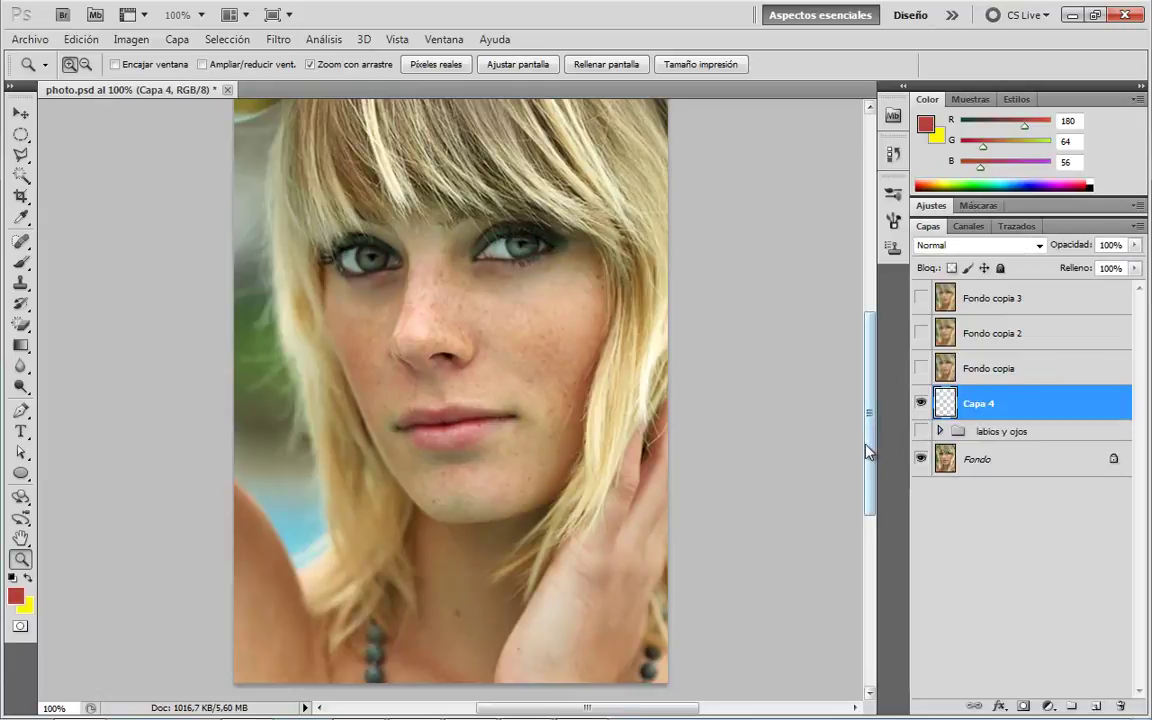
Move Capa 4 below the group, sample a skin tone, and paint with a 34 px brush.
{"action": "left_click_drag", "start_coordinate": [976, 402], "coordinate": [974, 444]}
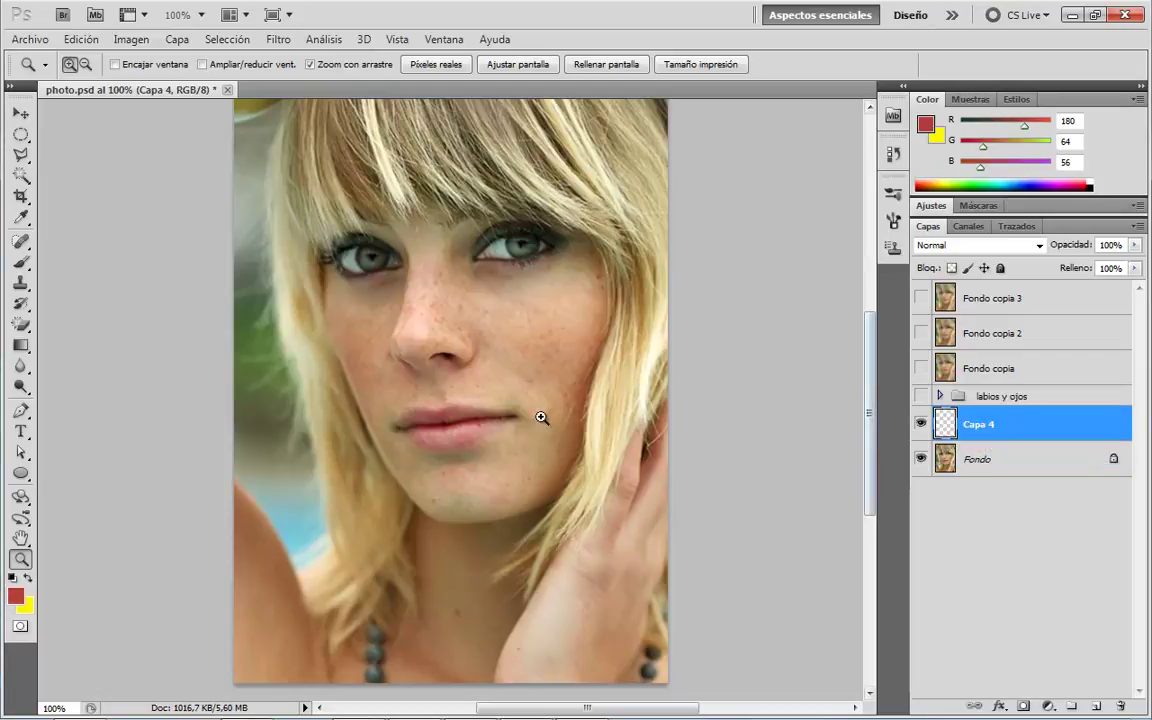
{"action": "key", "text": "b"}
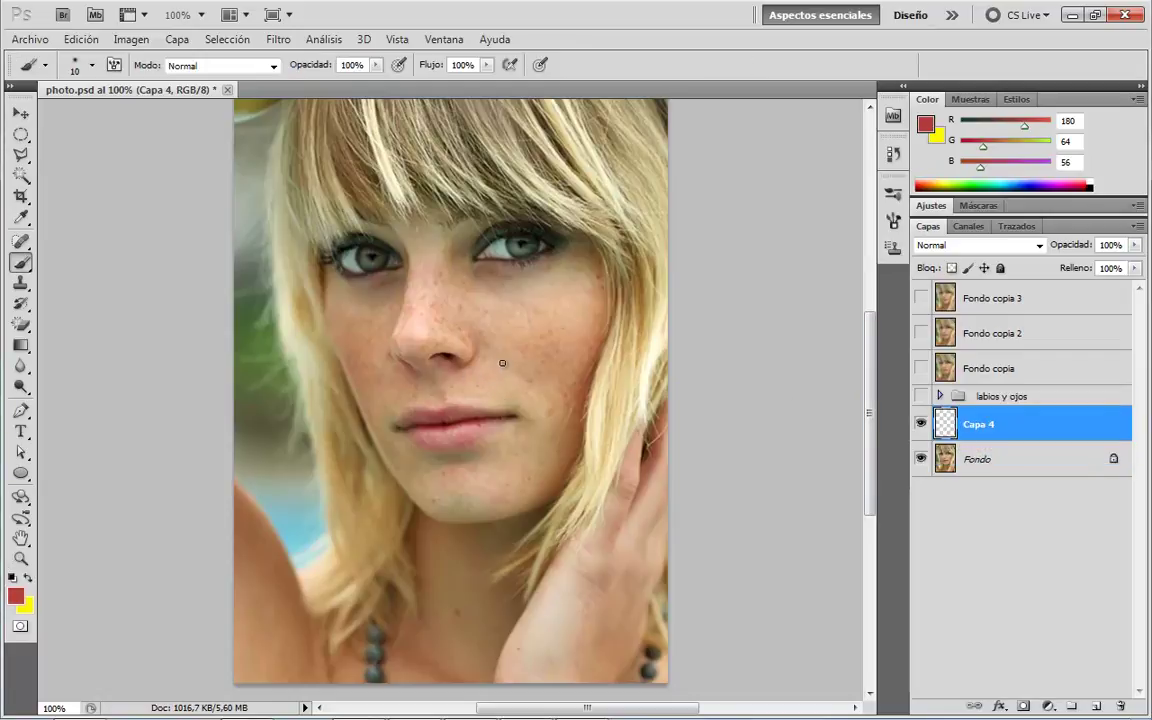
{"action": "mouse_move", "coordinate": [520, 330]}
{"action": "left_mouse_down"}
{"action": "mouse_move", "coordinate": [545, 294]}
{"action": "mouse_move", "coordinate": [553, 391]}
{"action": "mouse_move", "coordinate": [549, 376]}
{"action": "mouse_move", "coordinate": [539, 391]}
{"action": "mouse_move", "coordinate": [527, 386]}
{"action": "mouse_move", "coordinate": [545, 396]}
{"action": "mouse_move", "coordinate": [529, 402]}
{"action": "left_mouse_up"}
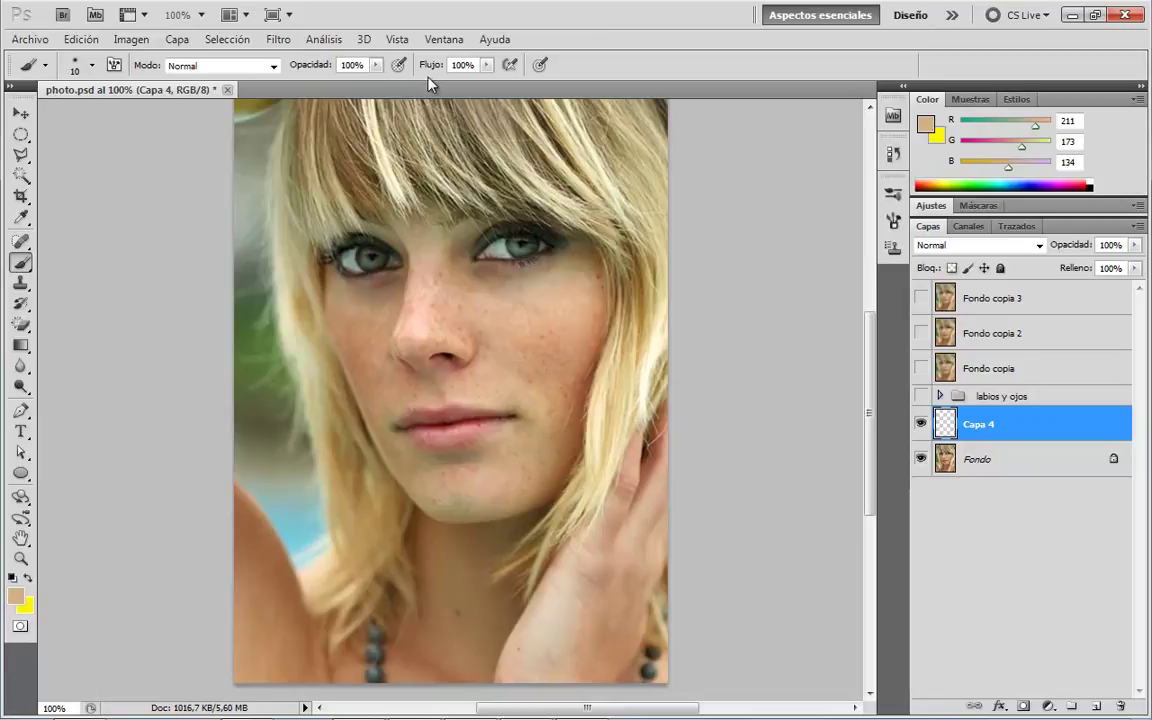
{"action": "left_click_drag", "start_coordinate": [316, 67], "coordinate": [311, 69]}
{"action": "left_click_drag", "start_coordinate": [289, 67], "coordinate": [262, 66]}
{"action": "left_click", "coordinate": [893, 192]}
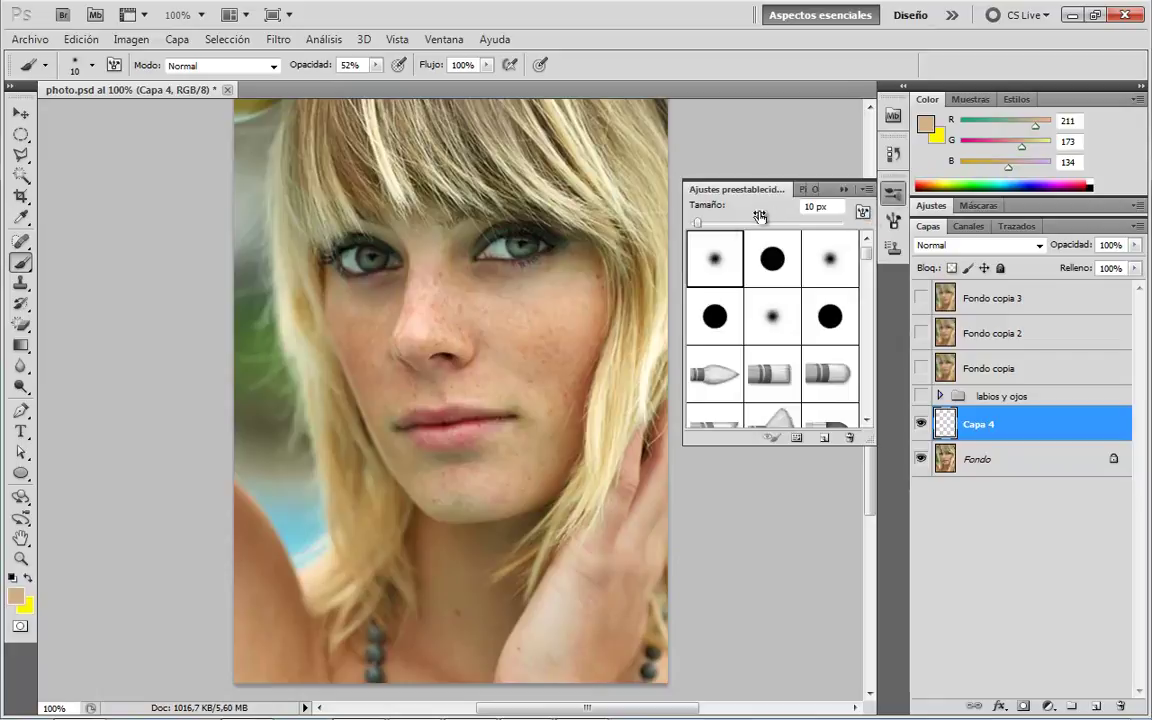
{"action": "left_click", "coordinate": [715, 222]}
{"action": "left_click", "coordinate": [843, 189]}
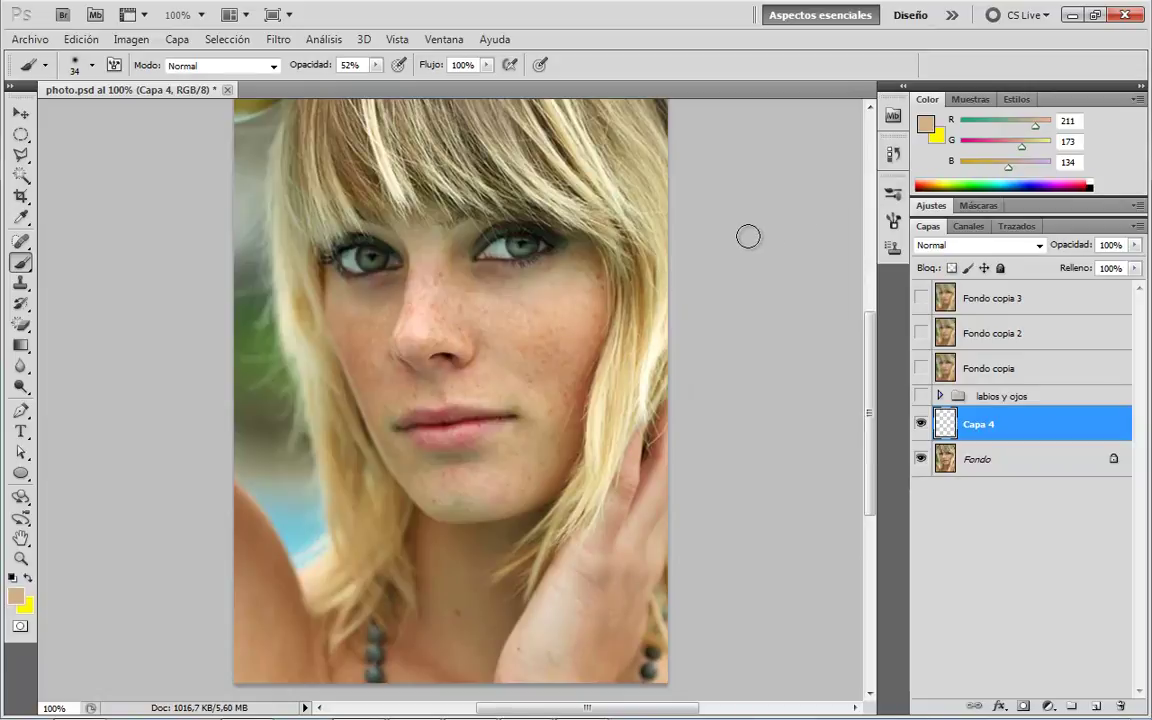
{"action": "left_click_drag", "start_coordinate": [305, 74], "coordinate": [358, 68]}
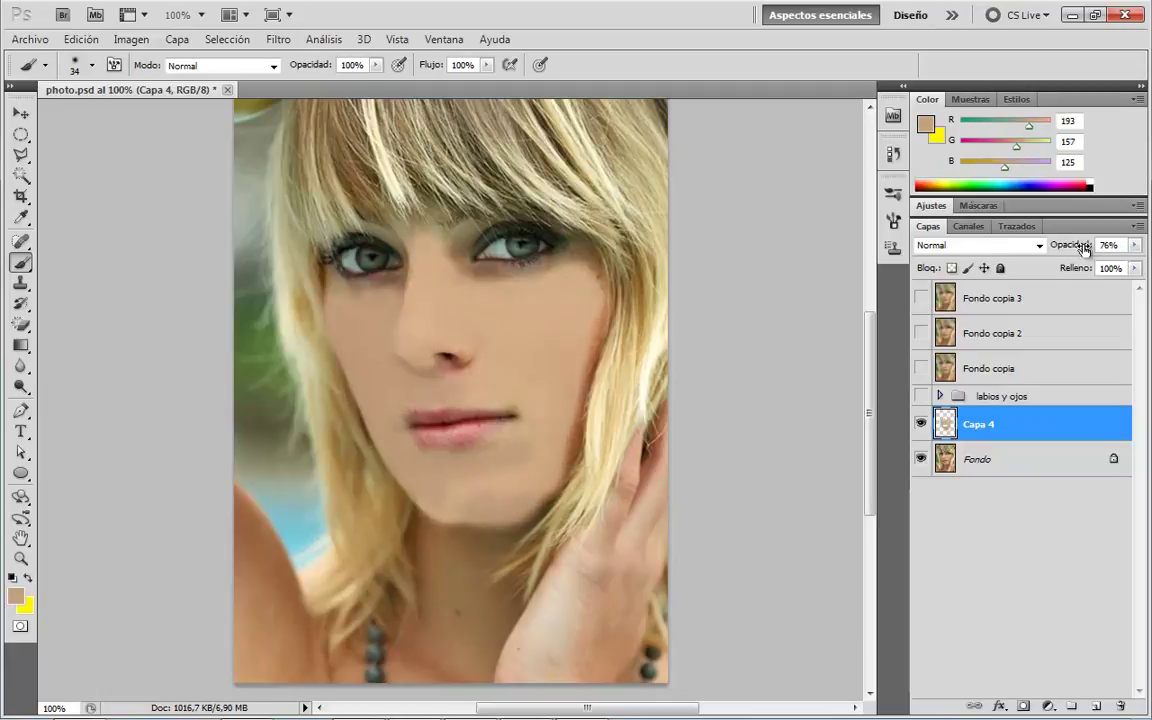
Set Capa 4's opacity to 45% and sample a lighter cheek skin tone.
{"action": "left_click_drag", "start_coordinate": [1077, 250], "coordinate": [1078, 248]}
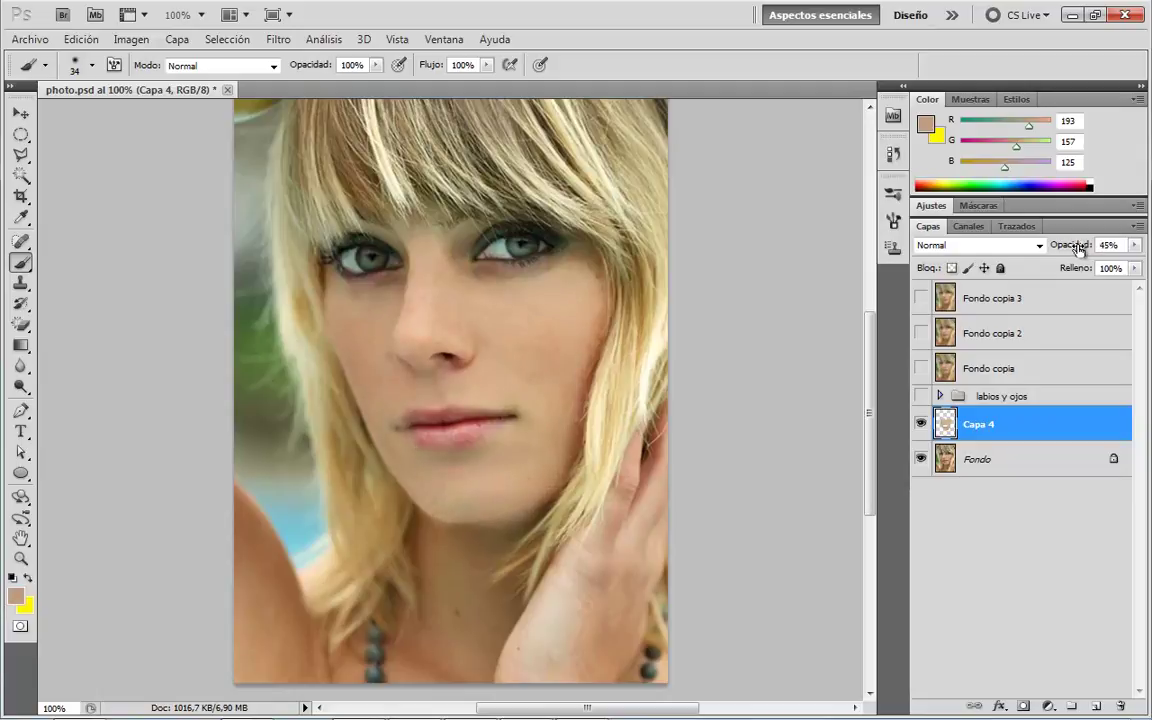
{"action": "left_click_drag", "start_coordinate": [1080, 250], "coordinate": [1068, 254]}
{"action": "left_click", "coordinate": [464, 281], "text": "alt"}
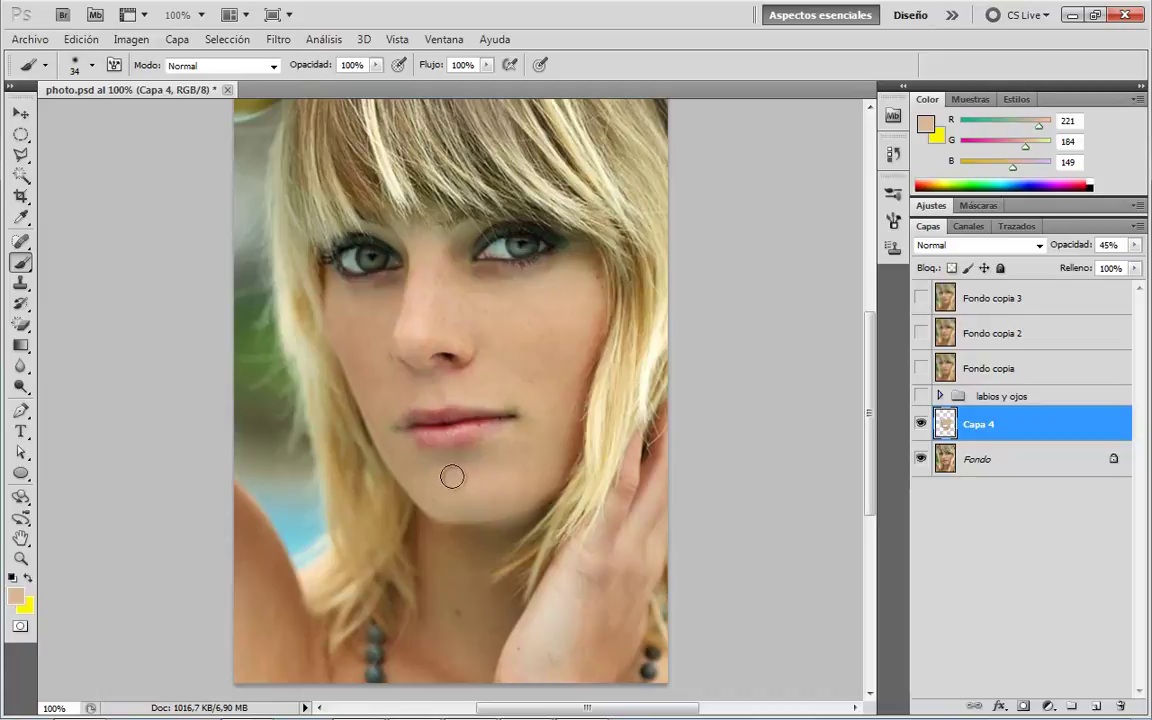
{"action": "left_click", "coordinate": [278, 39]}
{"action": "mouse_move", "coordinate": [305, 220]}
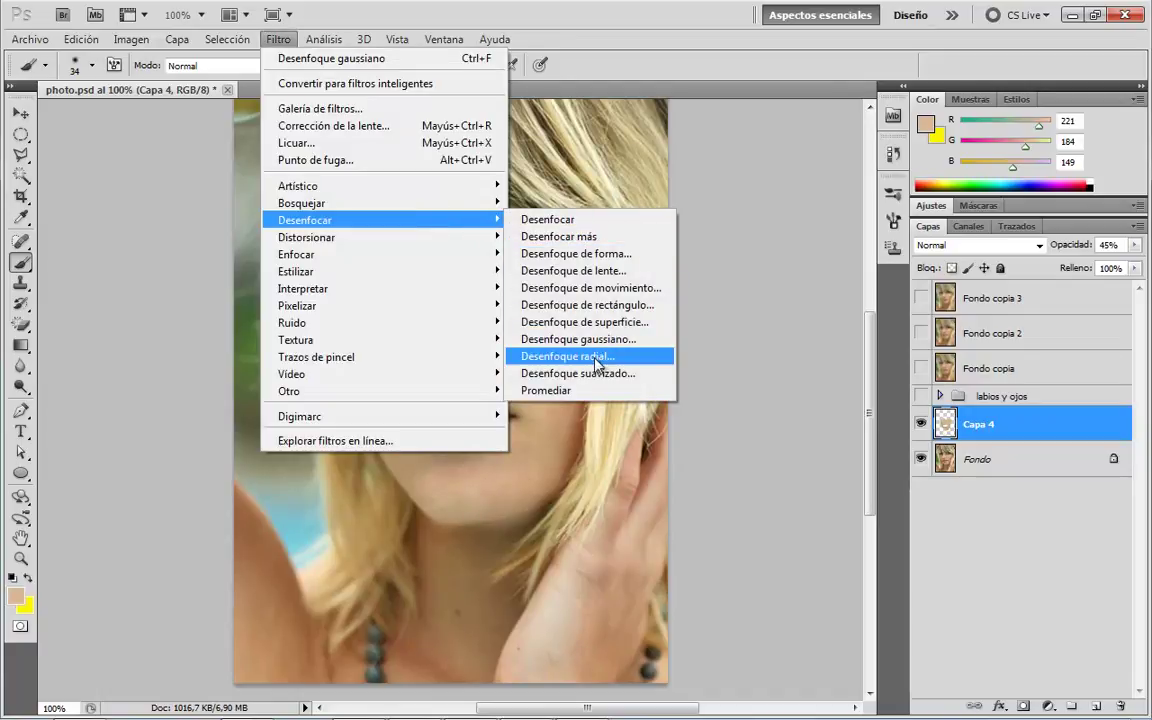
Apply a 14-pixel Gaussian blur to Capa 4's skin-tone paint.
{"action": "left_click", "coordinate": [600, 340]}
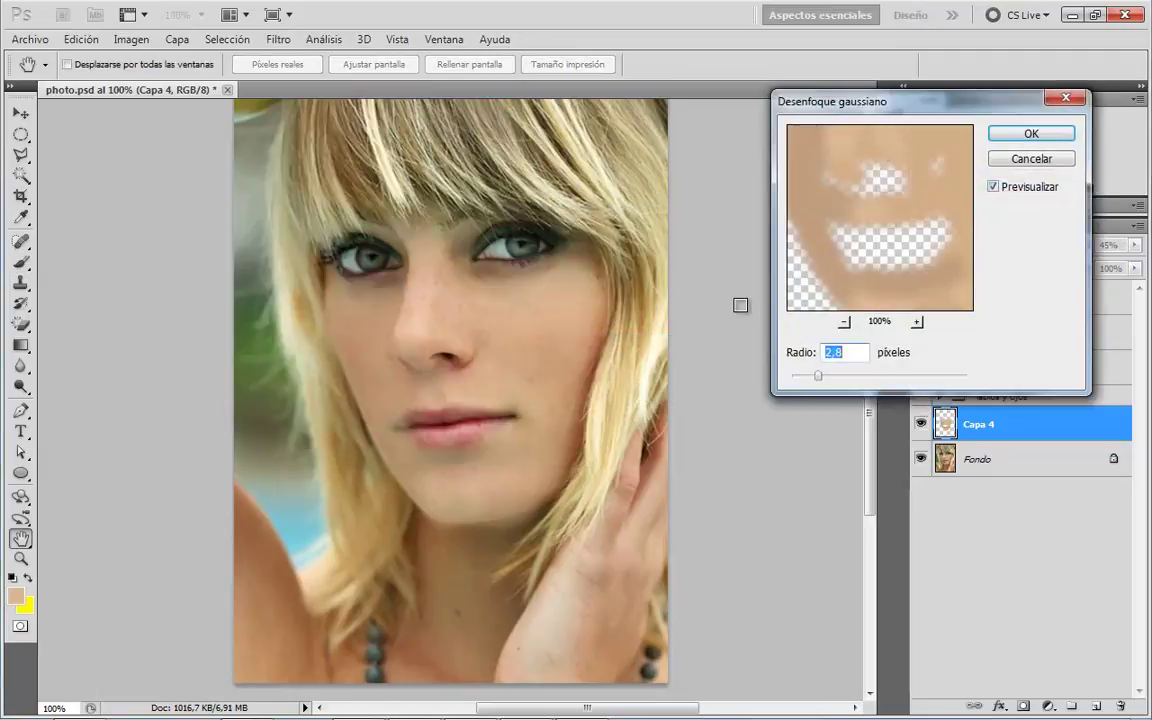
{"action": "left_click_drag", "start_coordinate": [820, 376], "coordinate": [862, 386]}
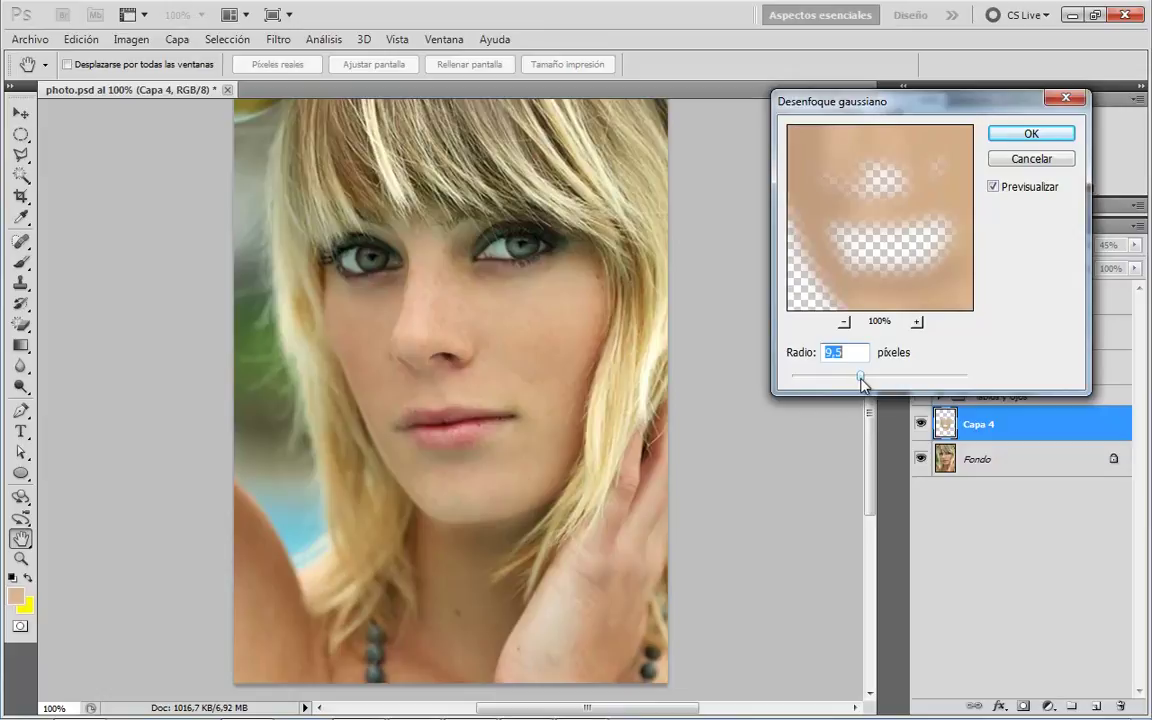
{"action": "left_click_drag", "start_coordinate": [862, 386], "coordinate": [835, 360]}
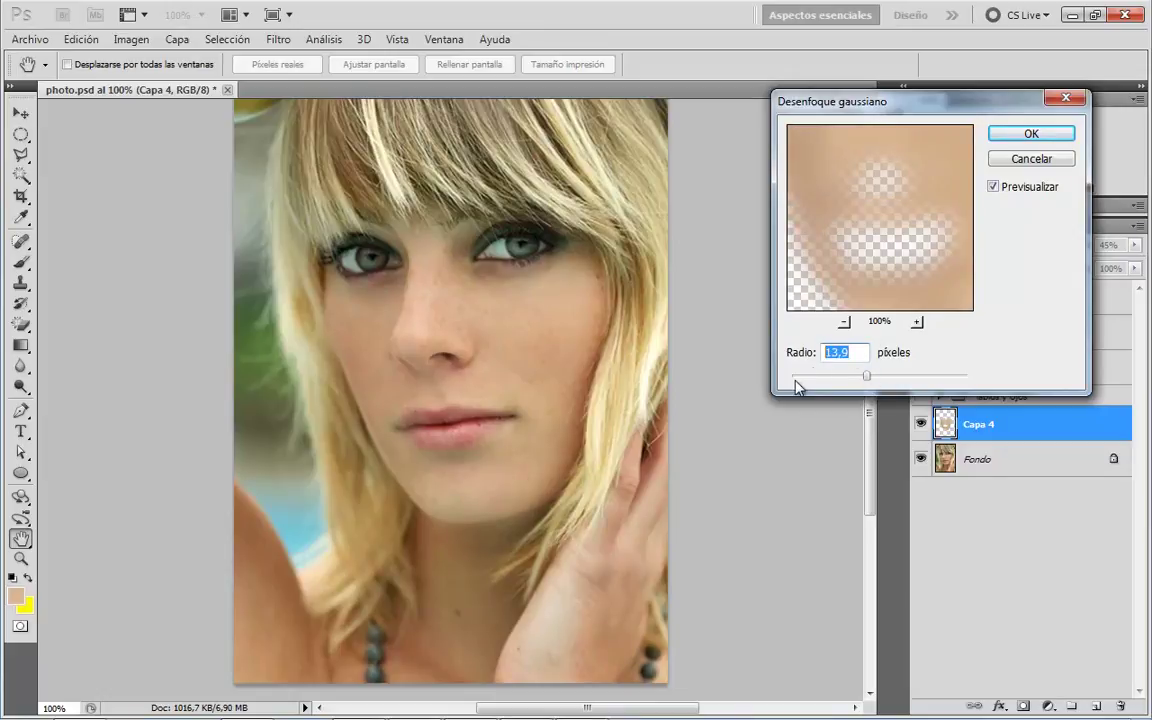
{"action": "type", "text": "10"}
{"action": "key", "text": "Up"}
{"action": "type", "text": "14"}
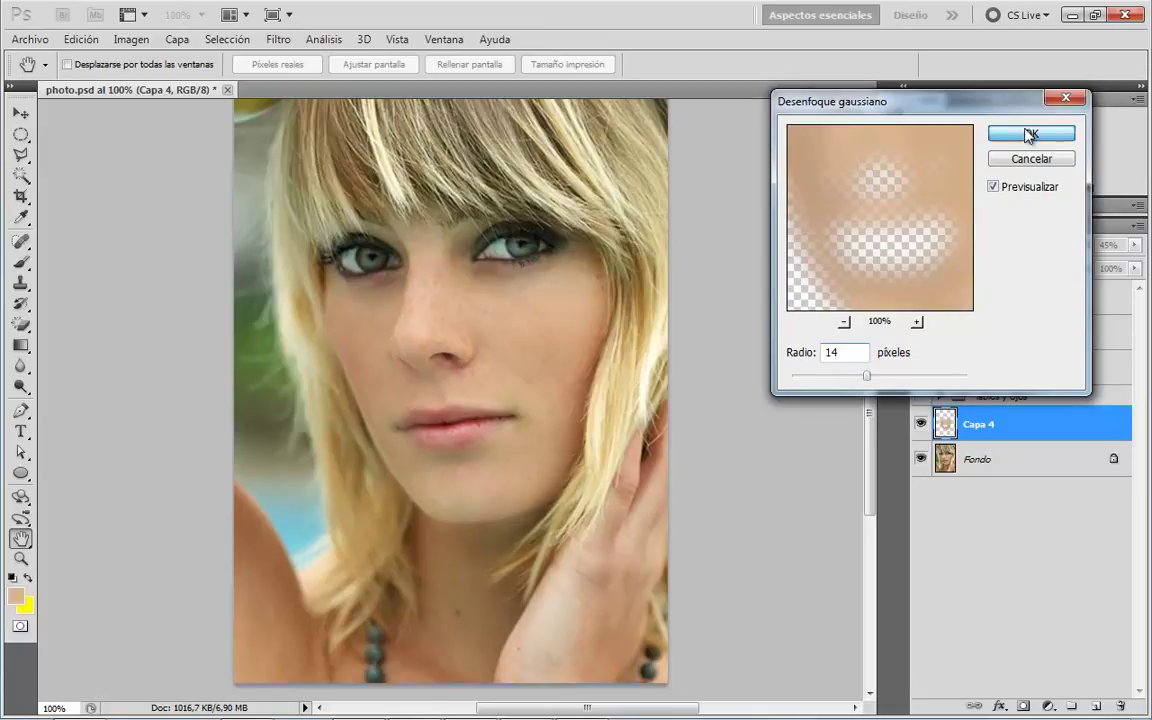
{"action": "left_click", "coordinate": [1029, 134]}
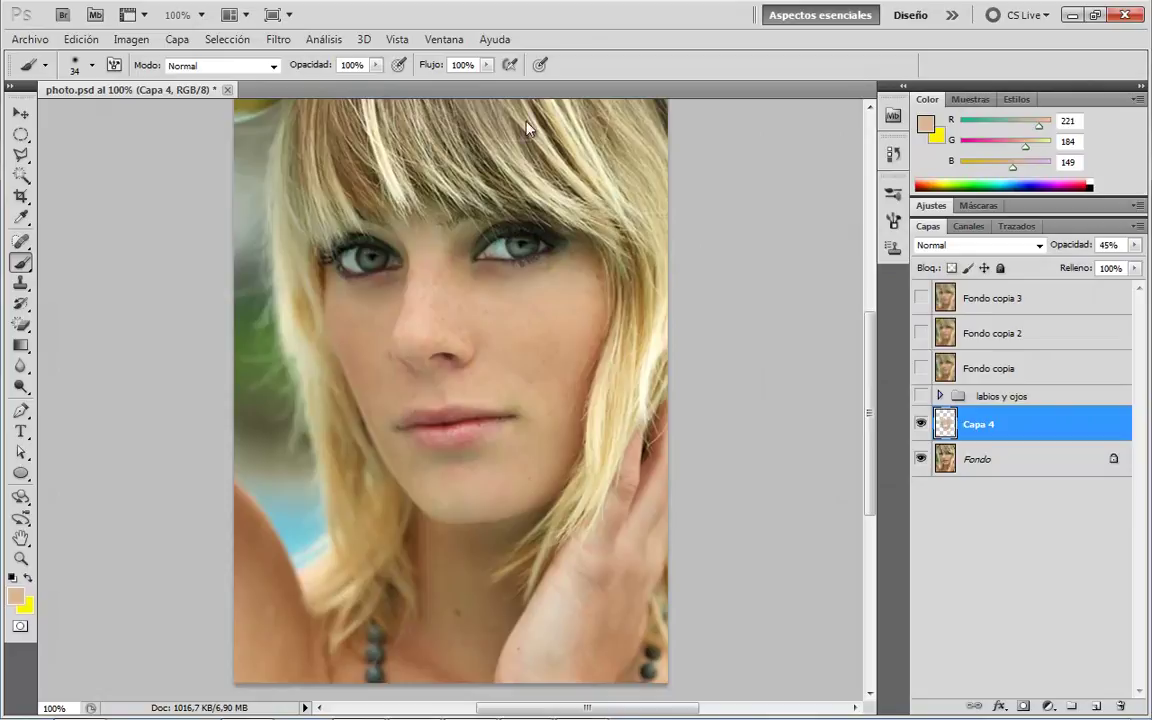
Set Capa 4 opacity to 54% and show the labios y ojos group at 38% opacity.
{"action": "left_click_drag", "start_coordinate": [1063, 249], "coordinate": [1078, 250]}
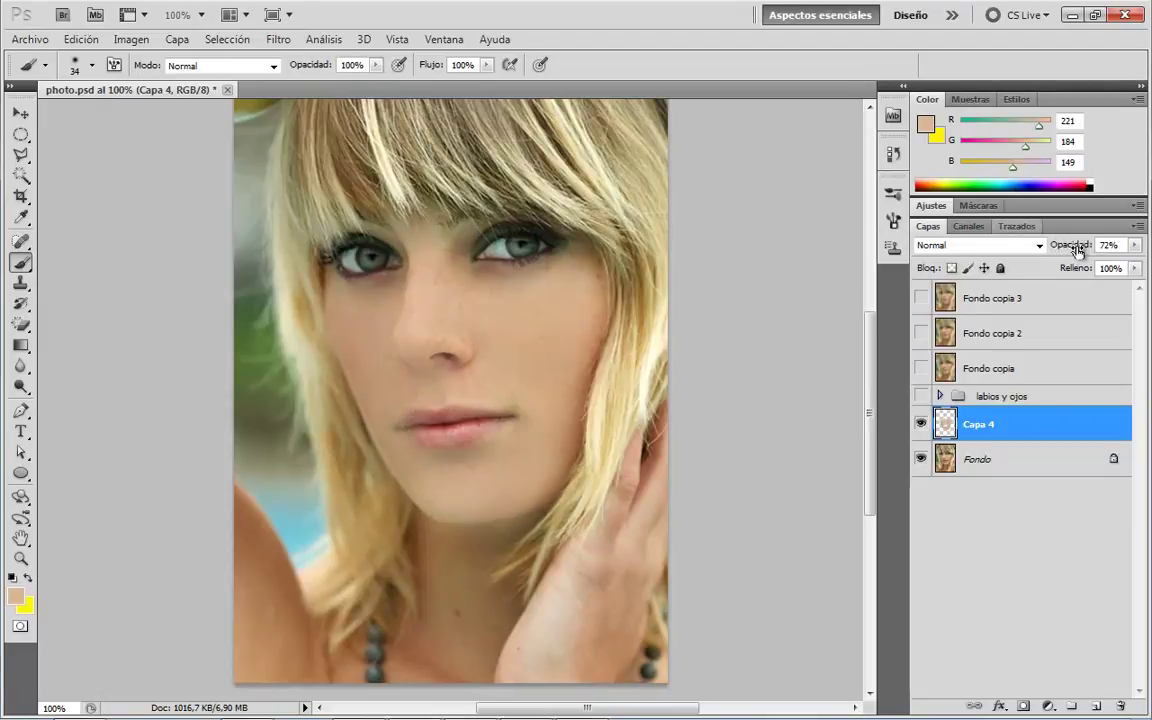
{"action": "left_click_drag", "start_coordinate": [1077, 249], "coordinate": [1075, 248]}
{"action": "left_click", "coordinate": [921, 397]}
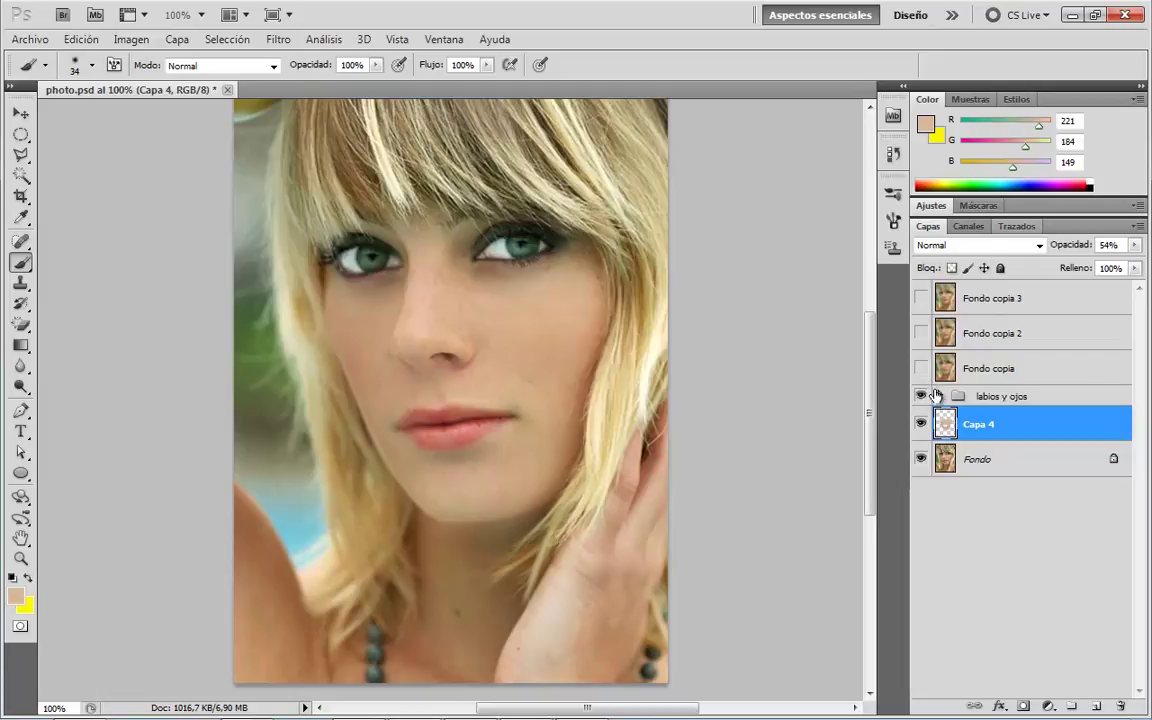
{"action": "left_click", "coordinate": [1042, 397]}
{"action": "left_click_drag", "start_coordinate": [1090, 248], "coordinate": [1070, 246]}
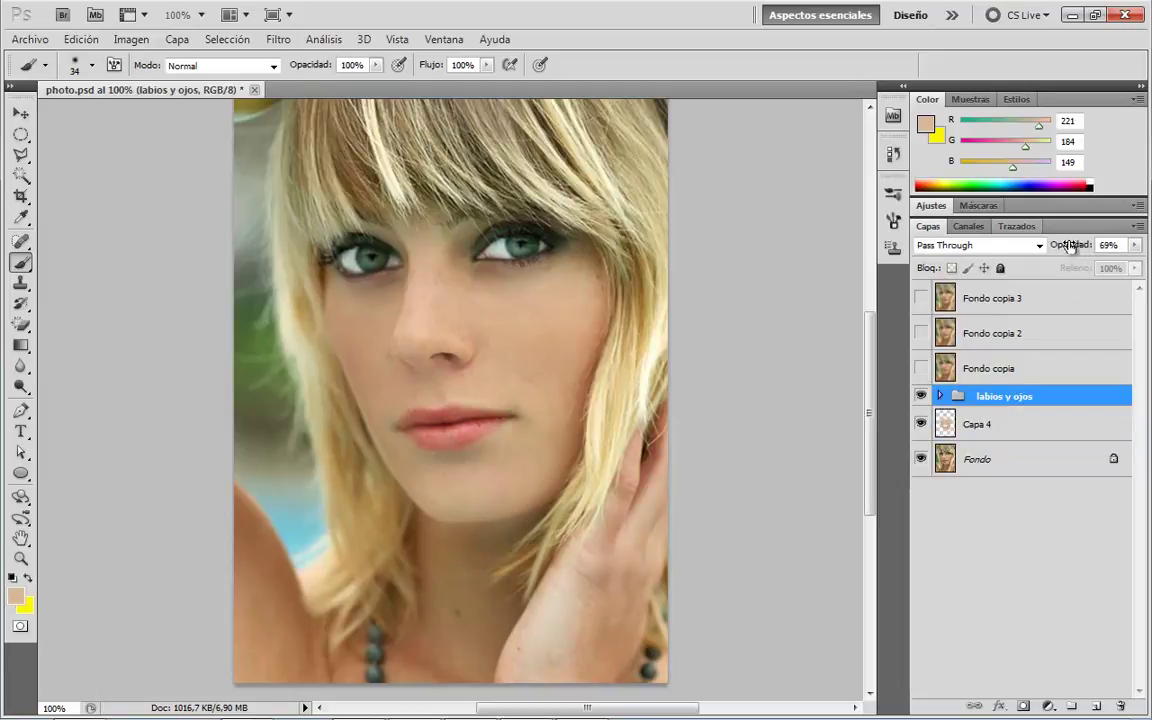
{"action": "left_click_drag", "start_coordinate": [1071, 245], "coordinate": [1057, 245]}
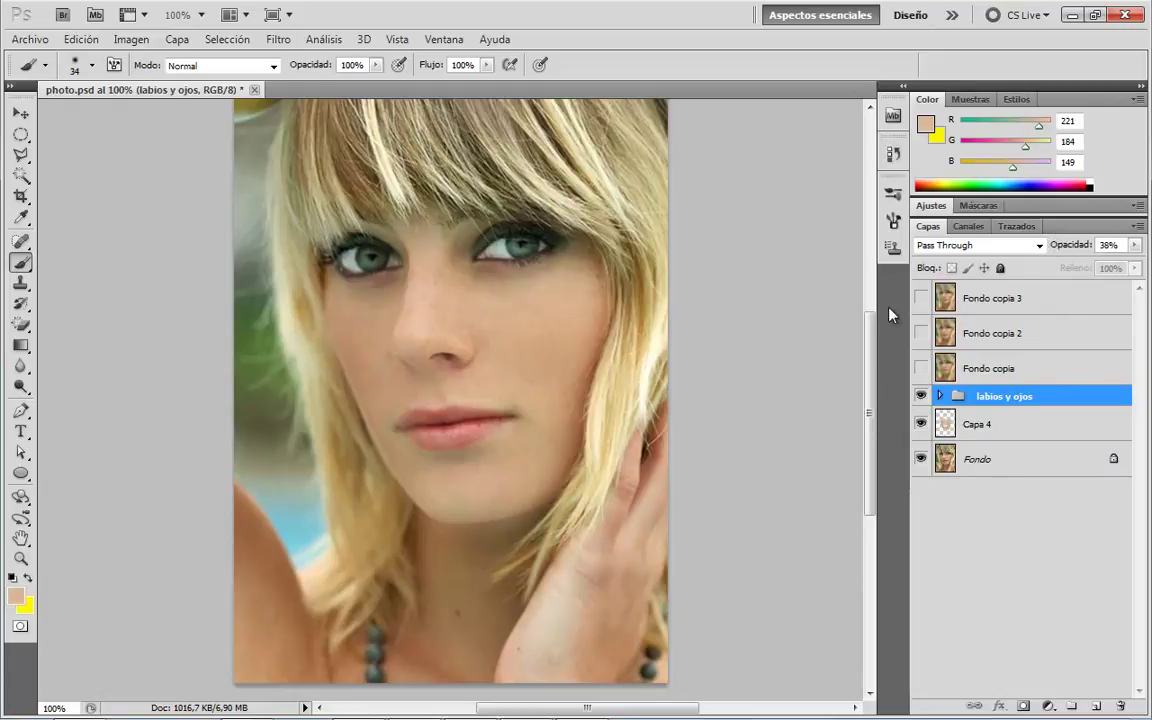
Toggle Capa 4 visibility to compare smoothed and freckled skin, leaving Capa 4 active.
{"action": "left_click", "coordinate": [921, 426]}
{"action": "left_click", "coordinate": [921, 426]}
{"action": "left_click", "coordinate": [920, 430]}
{"action": "left_click", "coordinate": [921, 426]}
{"action": "left_click", "coordinate": [1057, 436]}
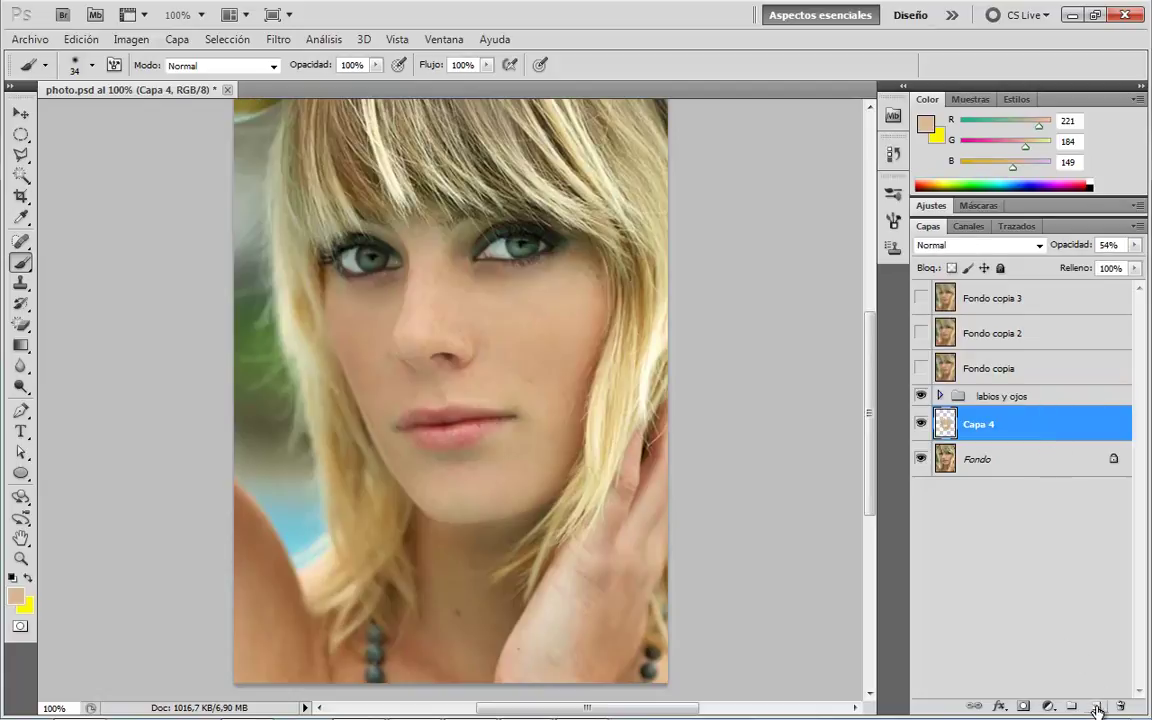
Add a layer mask to Capa 4, mask out smoothing below the chin, and compare.
{"action": "left_click", "coordinate": [1023, 708]}
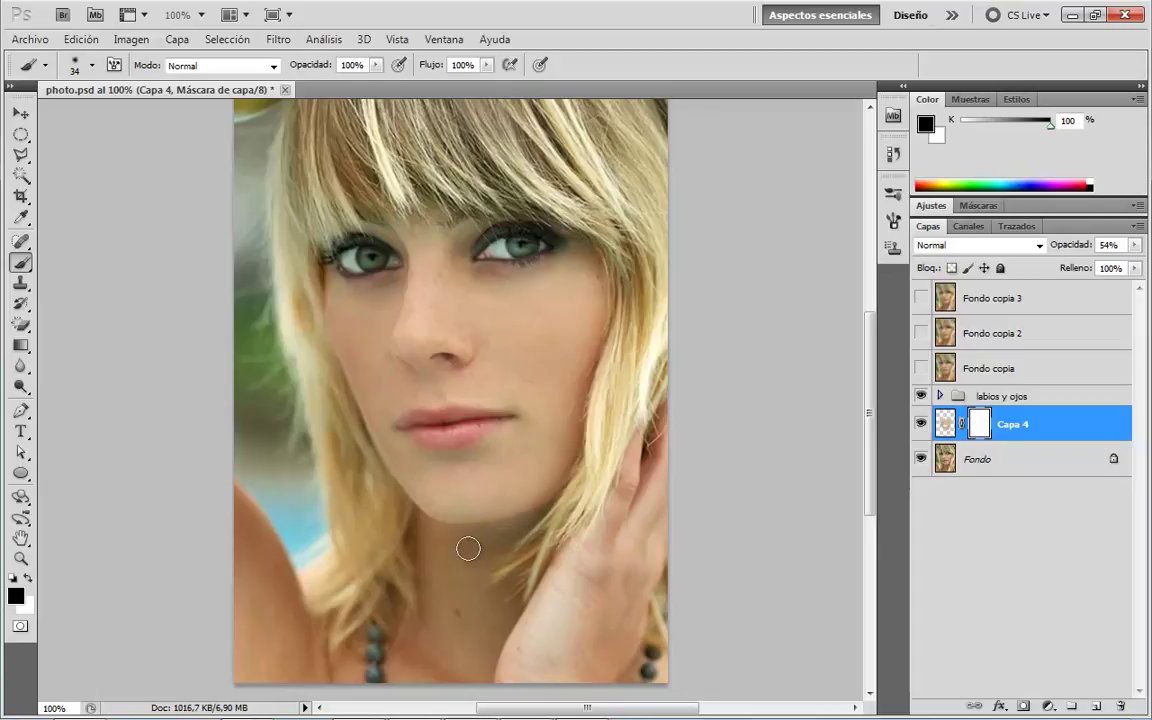
{"action": "left_click_drag", "start_coordinate": [509, 532], "coordinate": [458, 548]}
{"action": "left_click", "coordinate": [920, 428]}
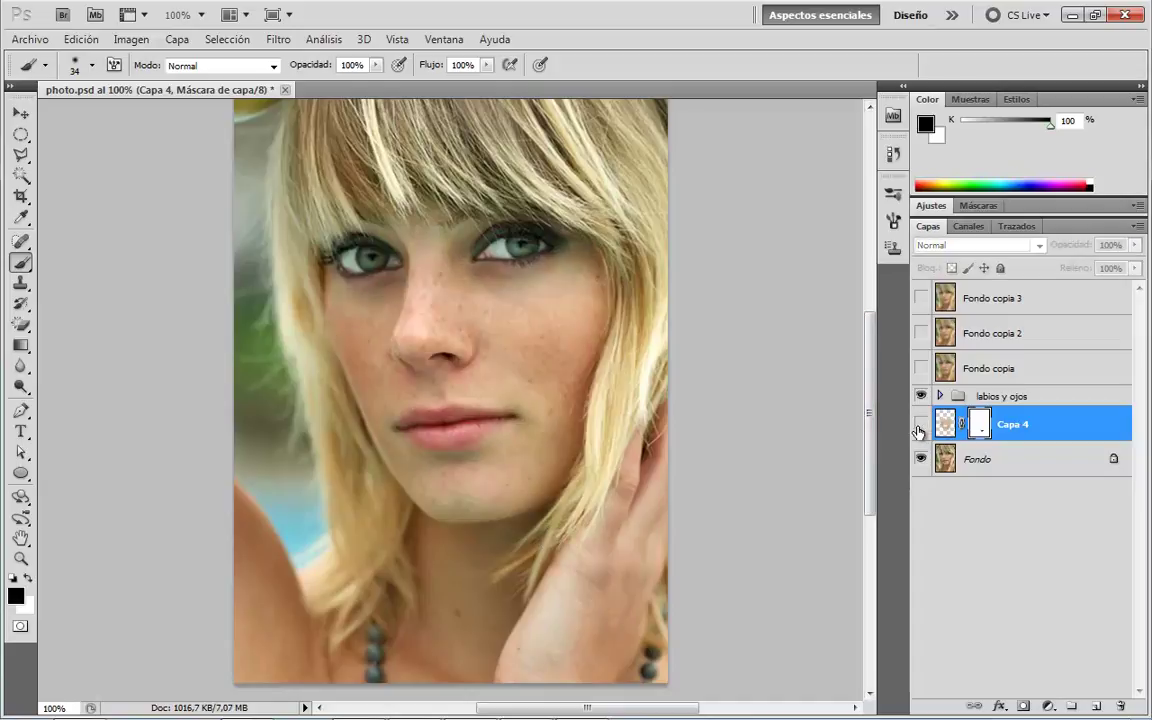
{"action": "left_click", "coordinate": [920, 428]}
{"action": "left_click", "coordinate": [920, 428]}
Paint the Capa 4 mask over the left and right cheeks, then compare before and after.
{"action": "left_click_drag", "start_coordinate": [296, 387], "coordinate": [398, 510]}
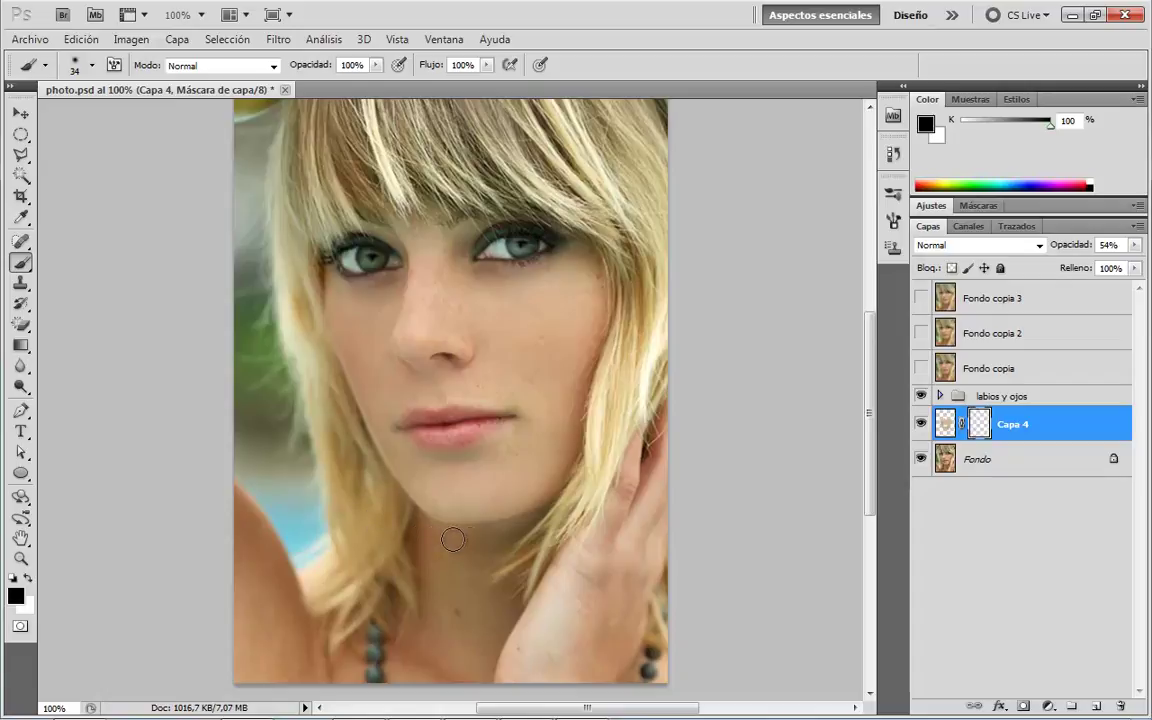
{"action": "left_click_drag", "start_coordinate": [526, 524], "coordinate": [623, 347]}
{"action": "left_click_drag", "start_coordinate": [599, 470], "coordinate": [574, 388]}
{"action": "left_click", "coordinate": [921, 425]}
{"action": "left_click", "coordinate": [921, 426]}
{"action": "left_click", "coordinate": [921, 426]}
In Alex.psd, show only Fondo, view at Actual Pixels and pan to the upper body.
{"action": "scroll", "coordinate": [1020, 450], "scroll_direction": "down", "scroll_amount": 3}
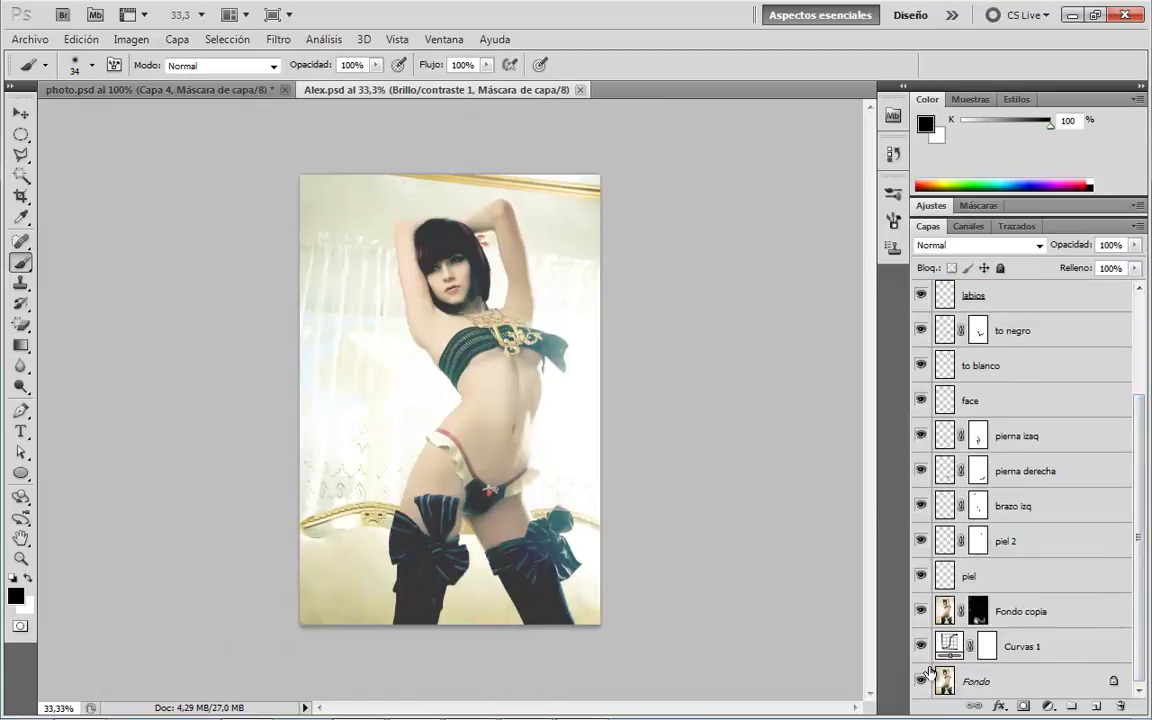
{"action": "left_click", "coordinate": [921, 681], "text": "alt"}
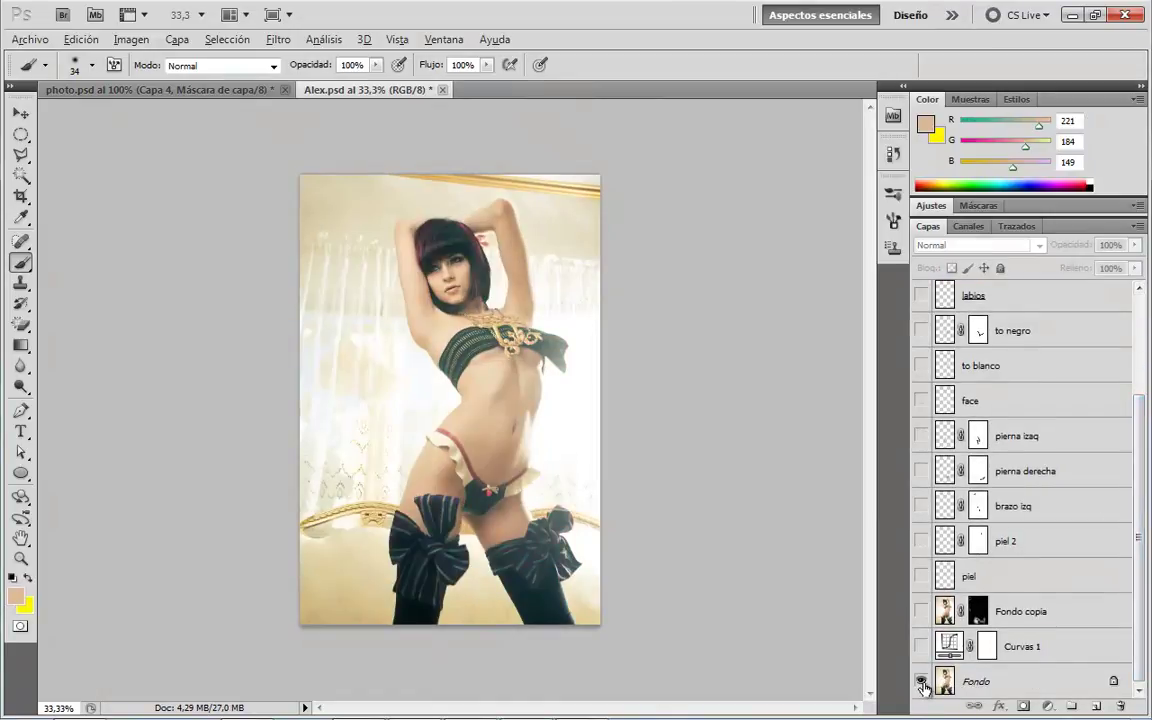
{"action": "key", "text": "z"}
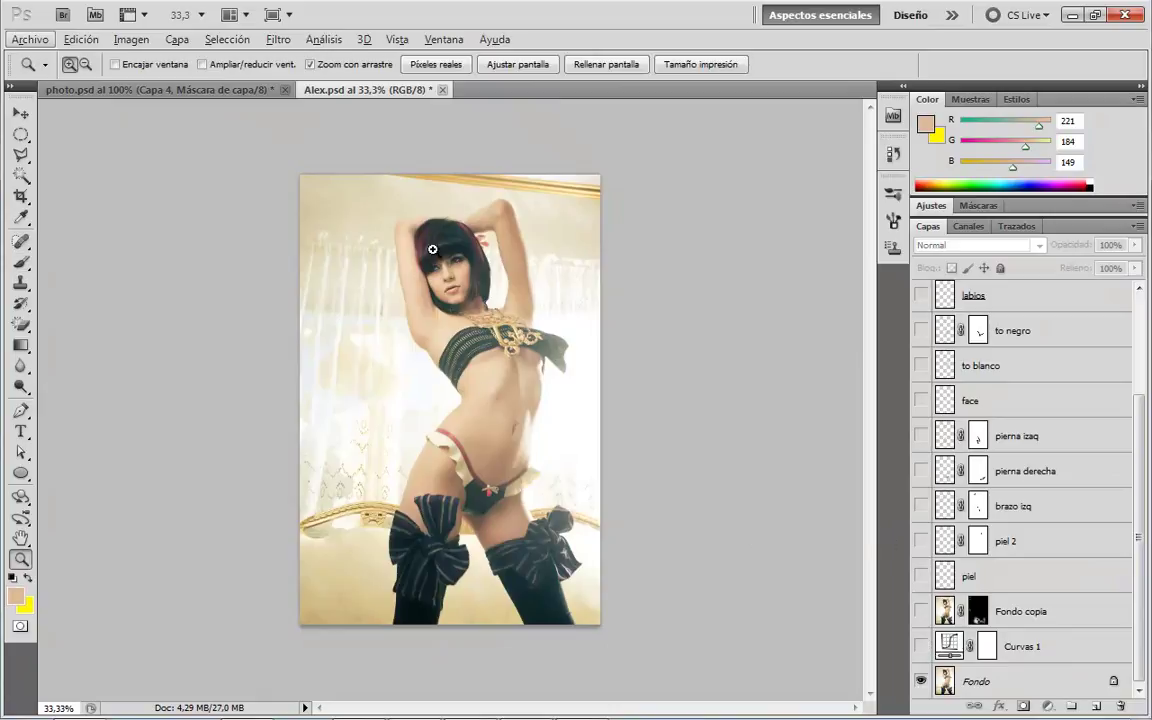
{"action": "left_click", "coordinate": [436, 65]}
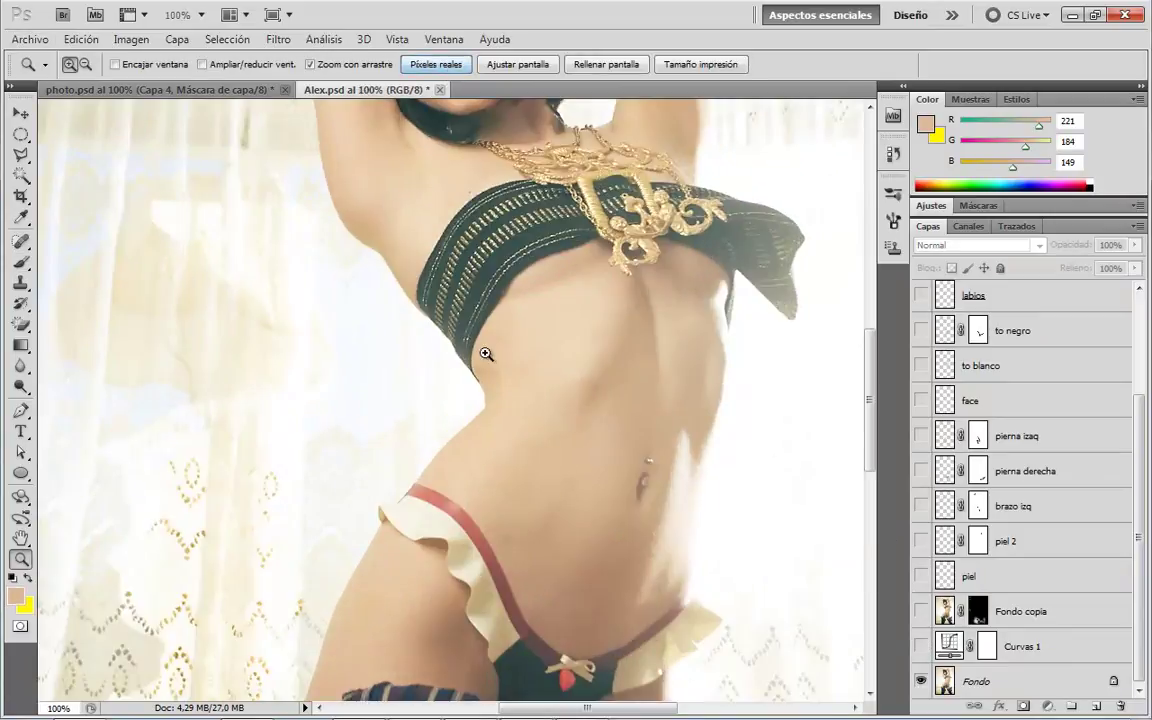
{"action": "mouse_move", "coordinate": [516, 308]}
{"action": "left_mouse_down"}
{"action": "mouse_move", "coordinate": [505, 291]}
{"action": "mouse_move", "coordinate": [446, 408]}
{"action": "mouse_move", "coordinate": [380, 380]}
{"action": "left_mouse_up"}
{"action": "key", "text": "b"}
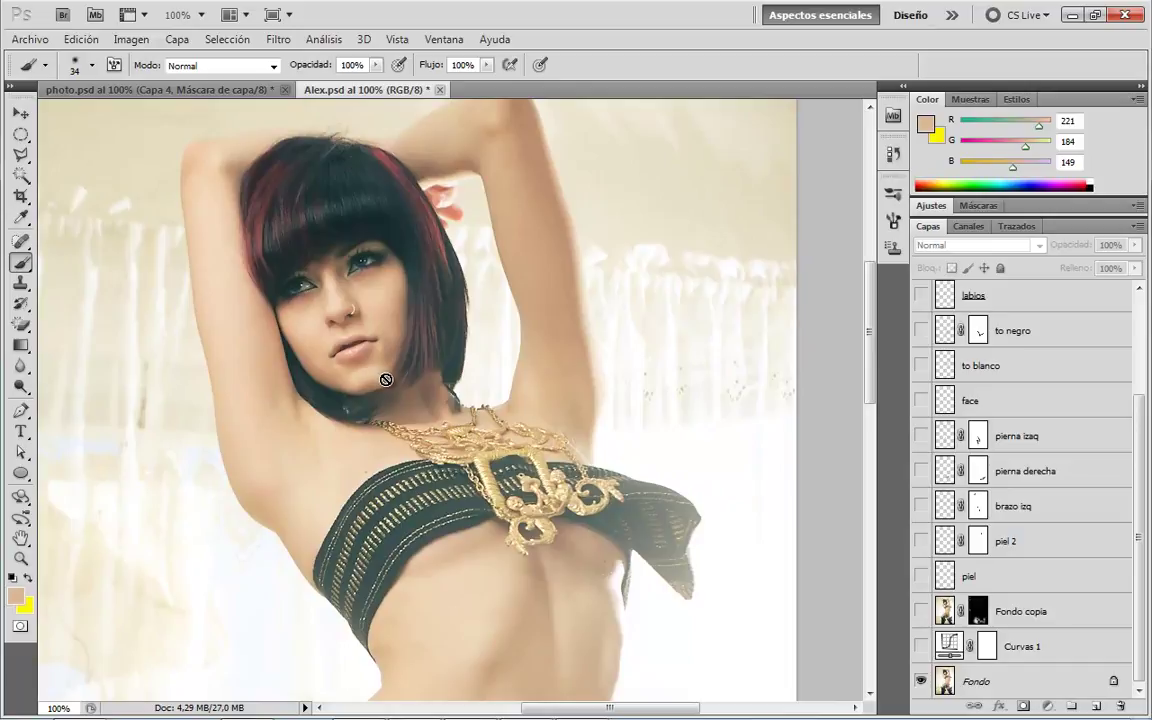
{"action": "key", "text": "v"}
{"action": "left_click_drag", "start_coordinate": [404, 384], "coordinate": [411, 334]}
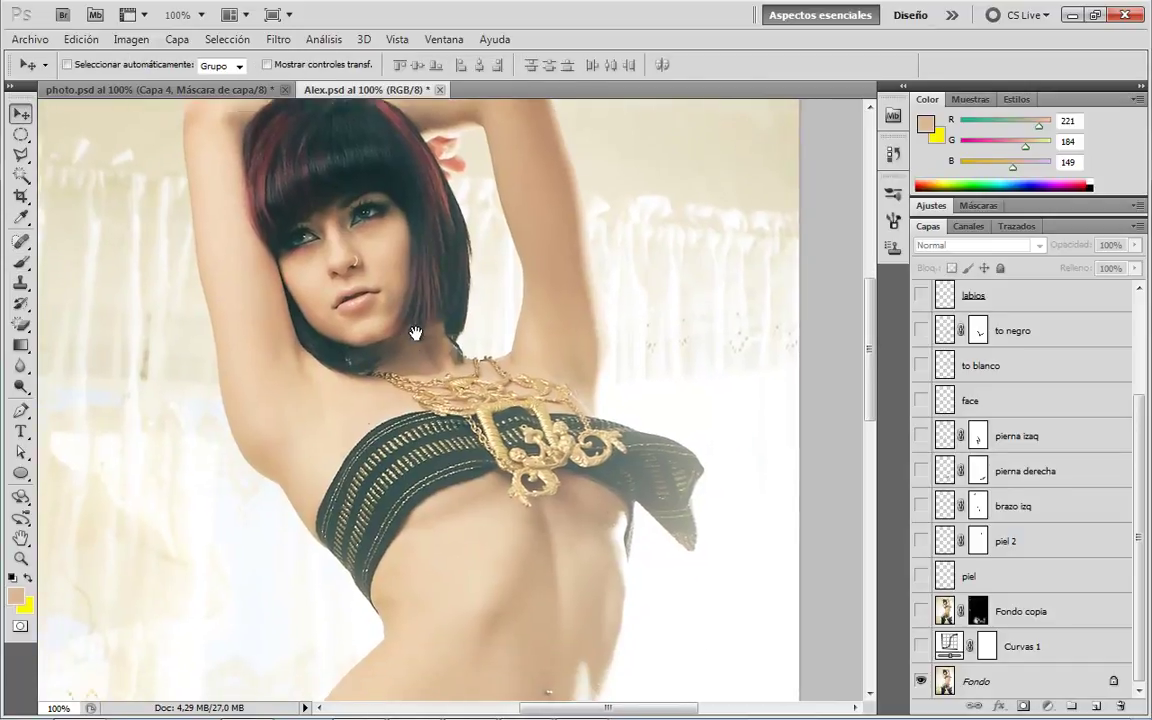
Compare the original Fondo against the edits, then show all layers again.
{"action": "scroll", "coordinate": [455, 400], "scroll_direction": "down", "scroll_amount": 3}
{"action": "scroll", "coordinate": [457, 420], "scroll_direction": "down", "scroll_amount": 2}
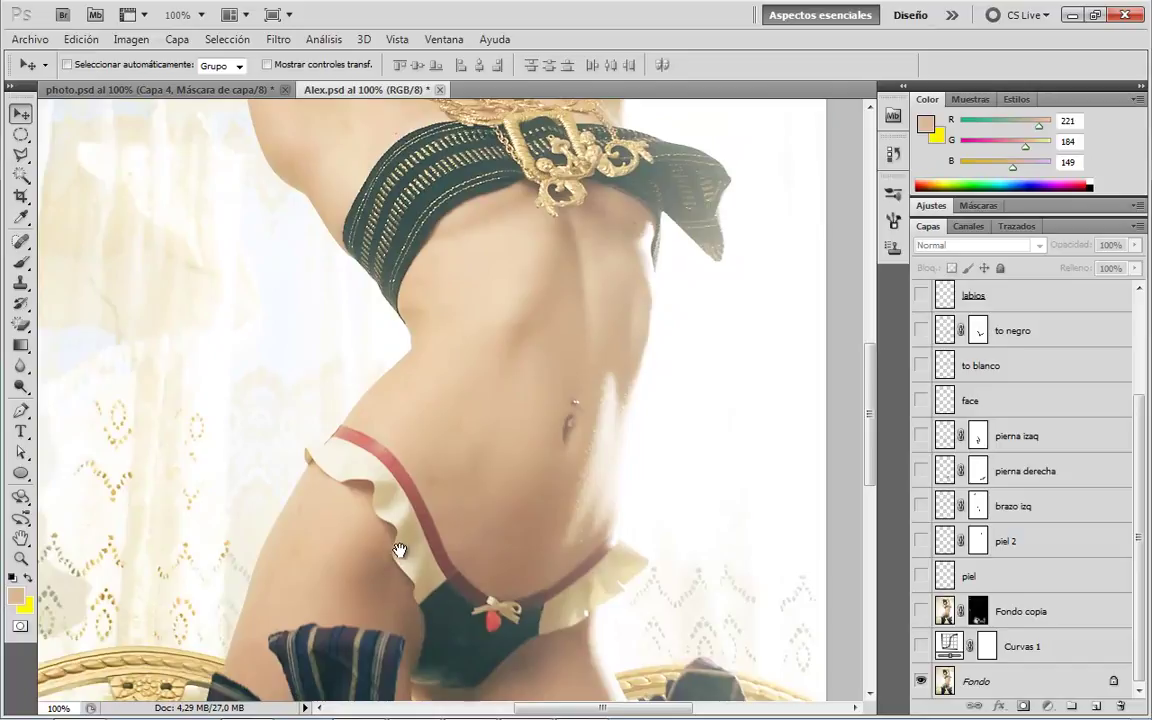
{"action": "scroll", "coordinate": [375, 580], "scroll_direction": "down", "scroll_amount": 3}
{"action": "scroll", "coordinate": [398, 437], "scroll_direction": "down", "scroll_amount": 3}
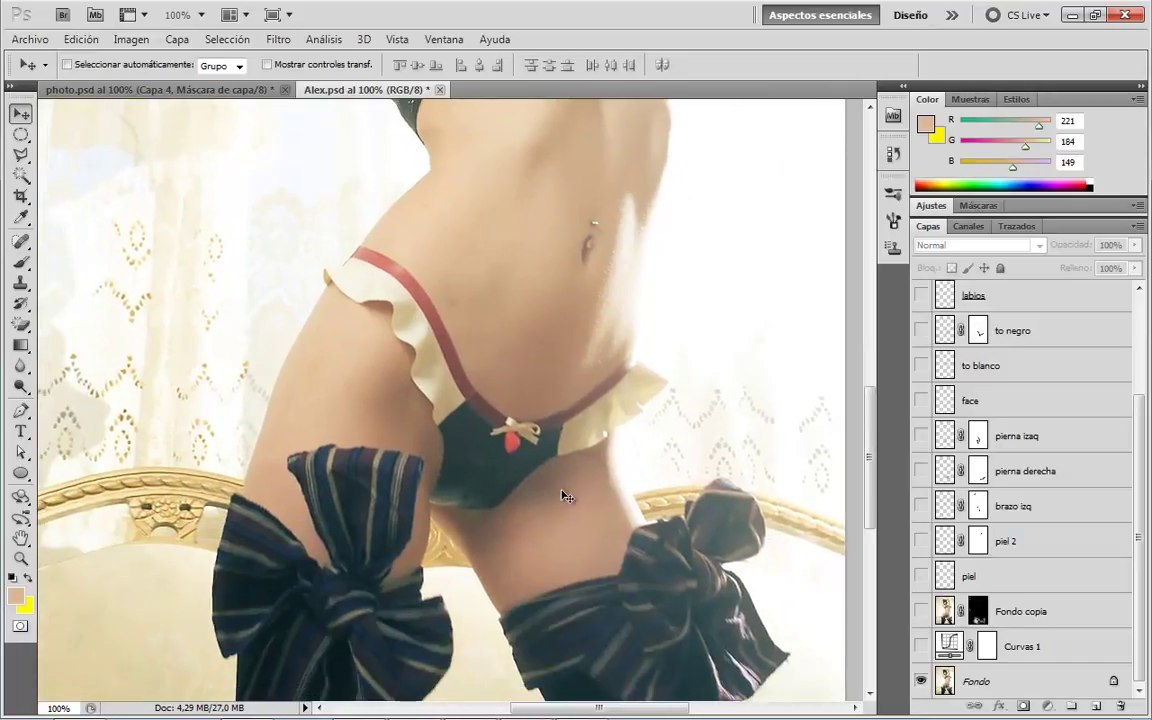
{"action": "scroll", "coordinate": [496, 553], "scroll_direction": "down", "scroll_amount": 1}
{"action": "scroll", "coordinate": [478, 470], "scroll_direction": "down", "scroll_amount": 2}
{"action": "scroll", "coordinate": [470, 352], "scroll_direction": "down", "scroll_amount": 2}
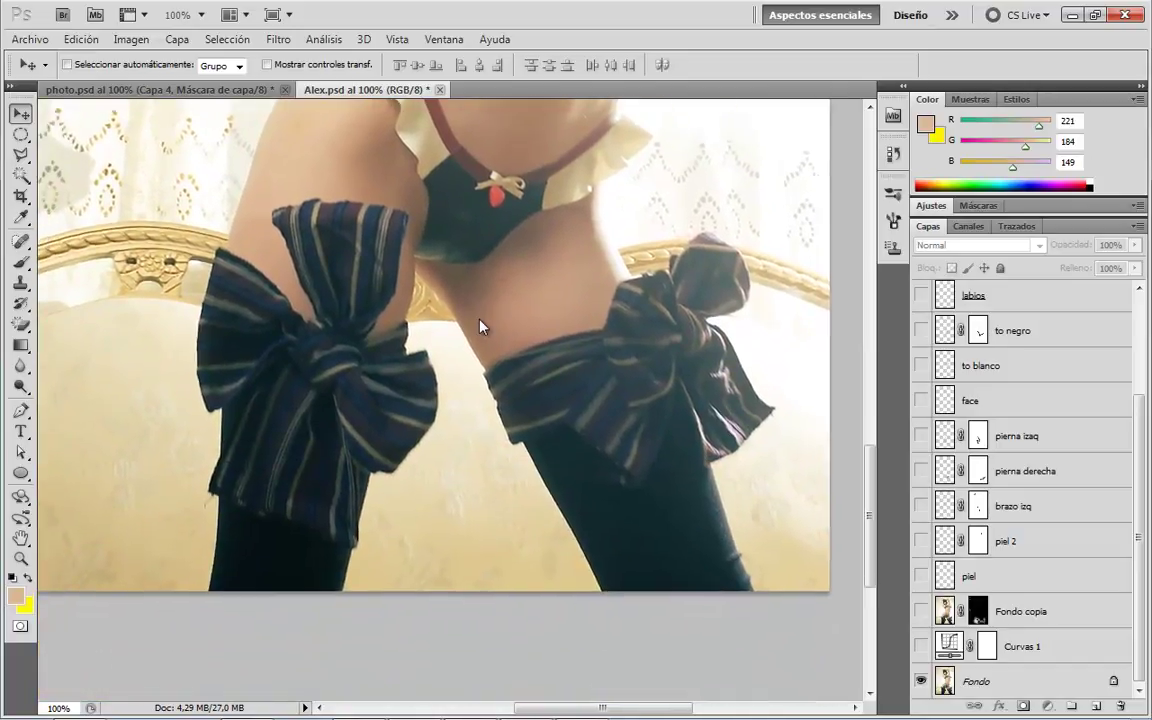
{"action": "scroll", "coordinate": [445, 429], "scroll_direction": "up", "scroll_amount": 2}
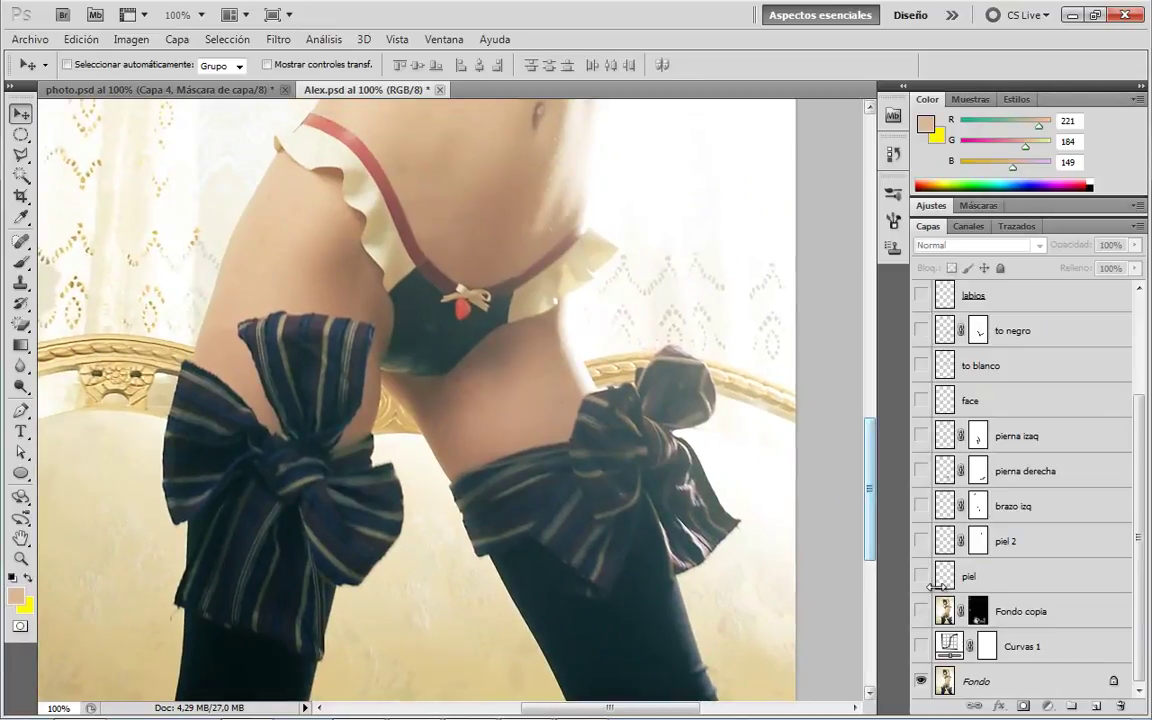
{"action": "left_click", "coordinate": [916, 684], "text": "alt"}
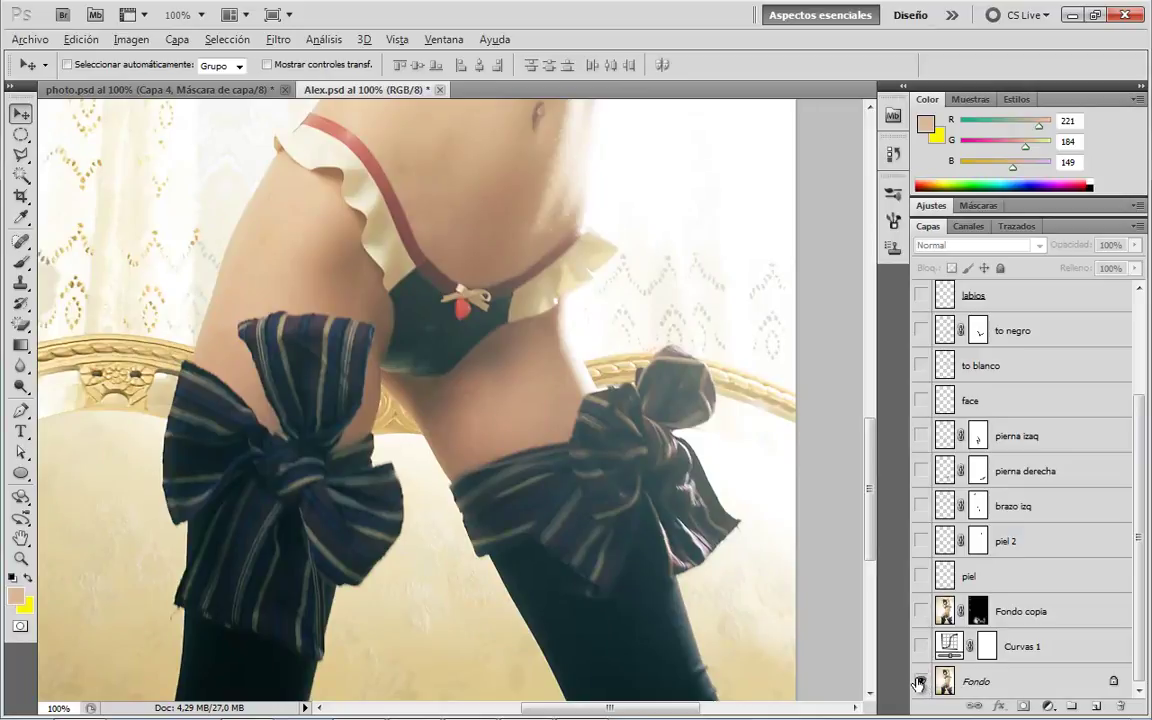
{"action": "left_click", "coordinate": [918, 684], "text": "alt"}
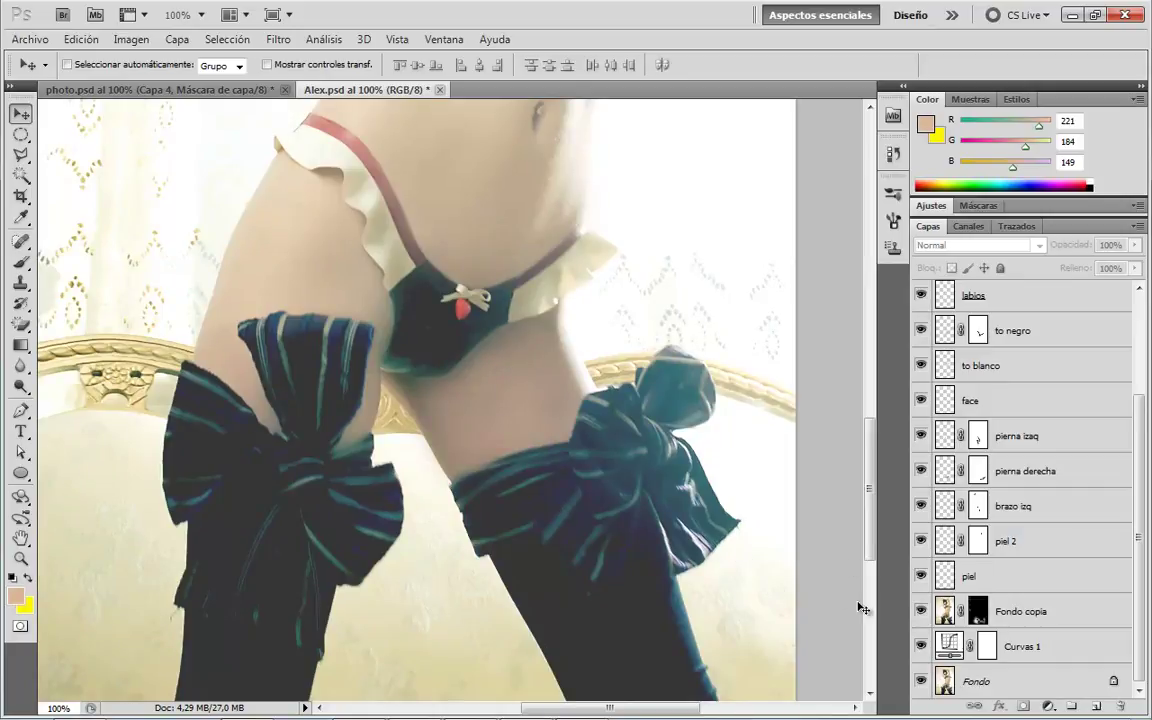
Flip between the original-only view and the full edit several times, ending with all layers shown.
{"action": "left_click", "coordinate": [922, 681], "text": "alt"}
{"action": "left_click", "coordinate": [922, 681], "text": "alt"}
{"action": "left_click", "coordinate": [922, 681], "text": "alt"}
{"action": "left_click", "coordinate": [922, 681], "text": "alt"}
Pan to the face and chest and recompare original vs. edit, ending with all layers visible.
{"action": "left_click_drag", "start_coordinate": [653, 118], "coordinate": [653, 428]}
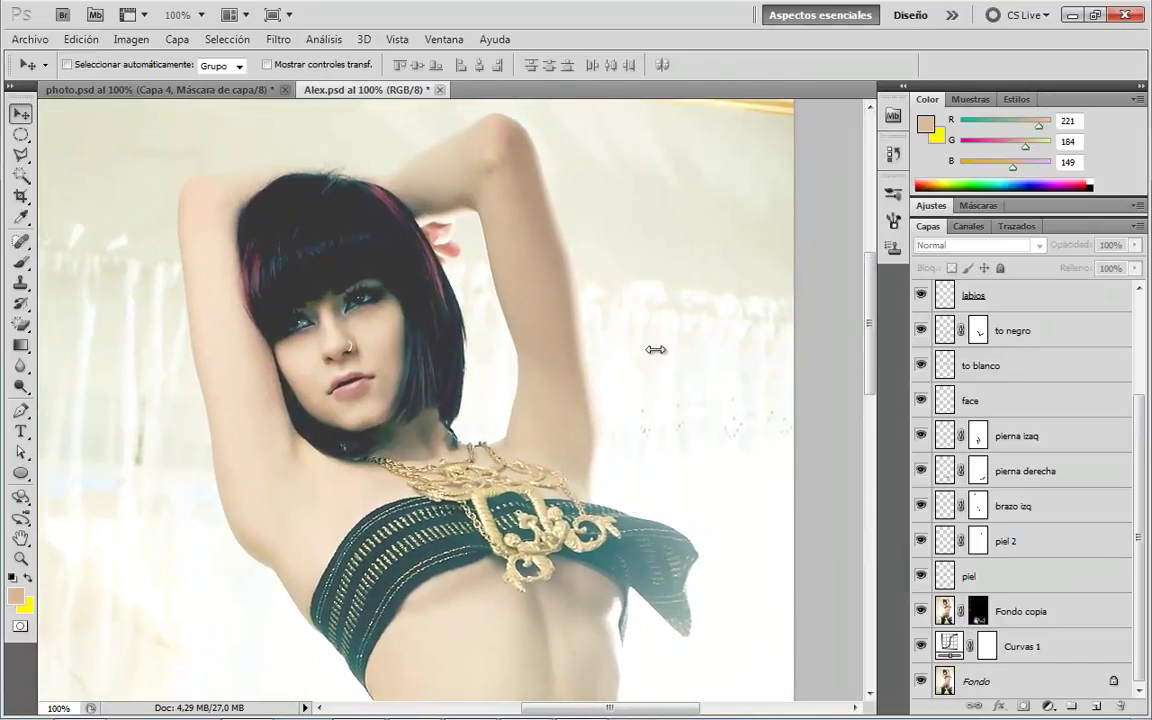
{"action": "left_click", "coordinate": [921, 682], "text": "alt"}
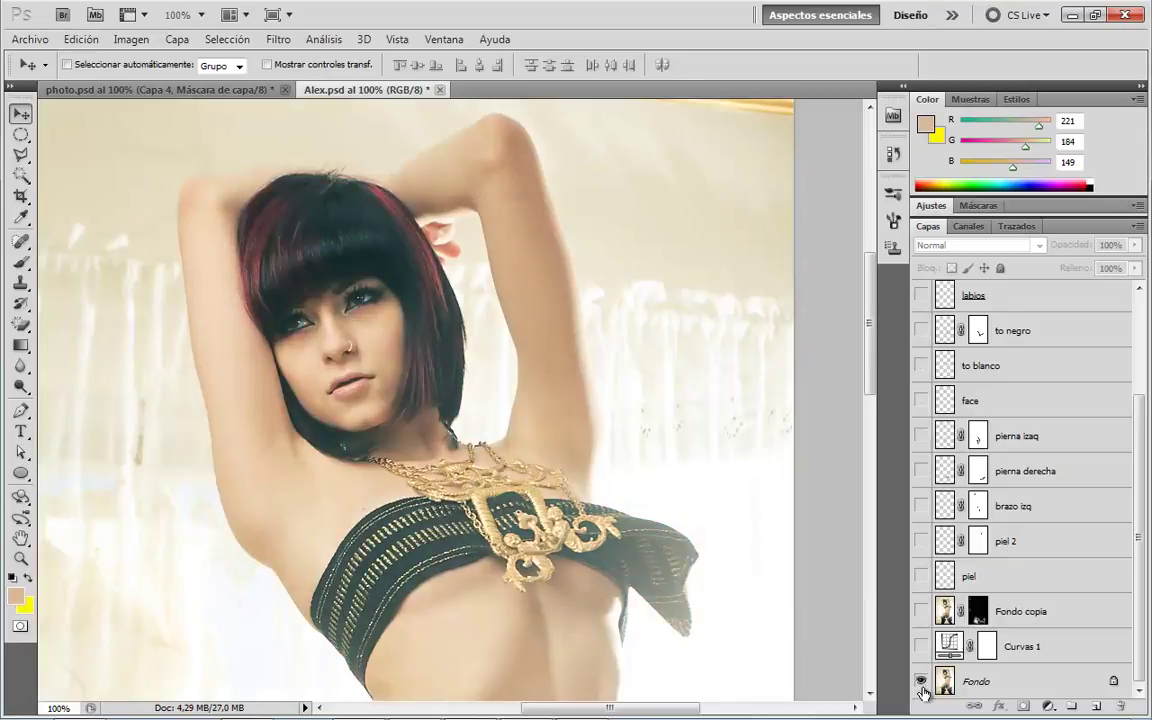
{"action": "left_click", "coordinate": [921, 682], "text": "alt"}
{"action": "left_click", "coordinate": [921, 684], "text": "alt"}
{"action": "left_click", "coordinate": [921, 684], "text": "alt"}
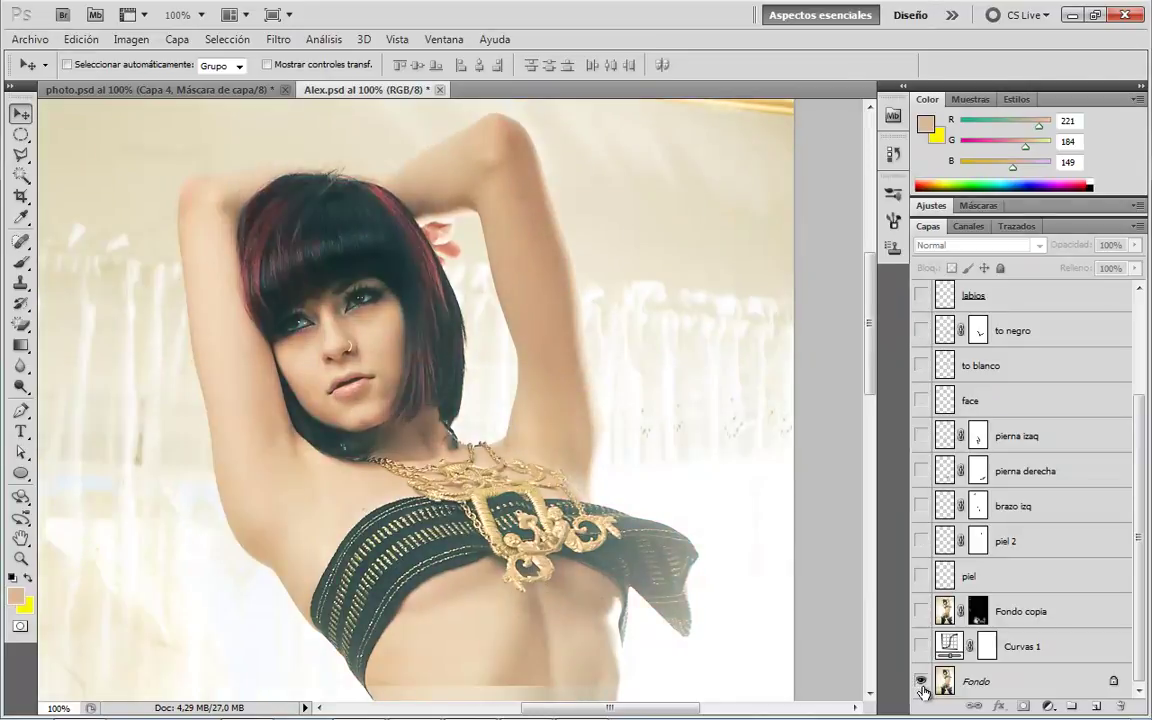
{"action": "left_click", "coordinate": [921, 684], "text": "alt"}
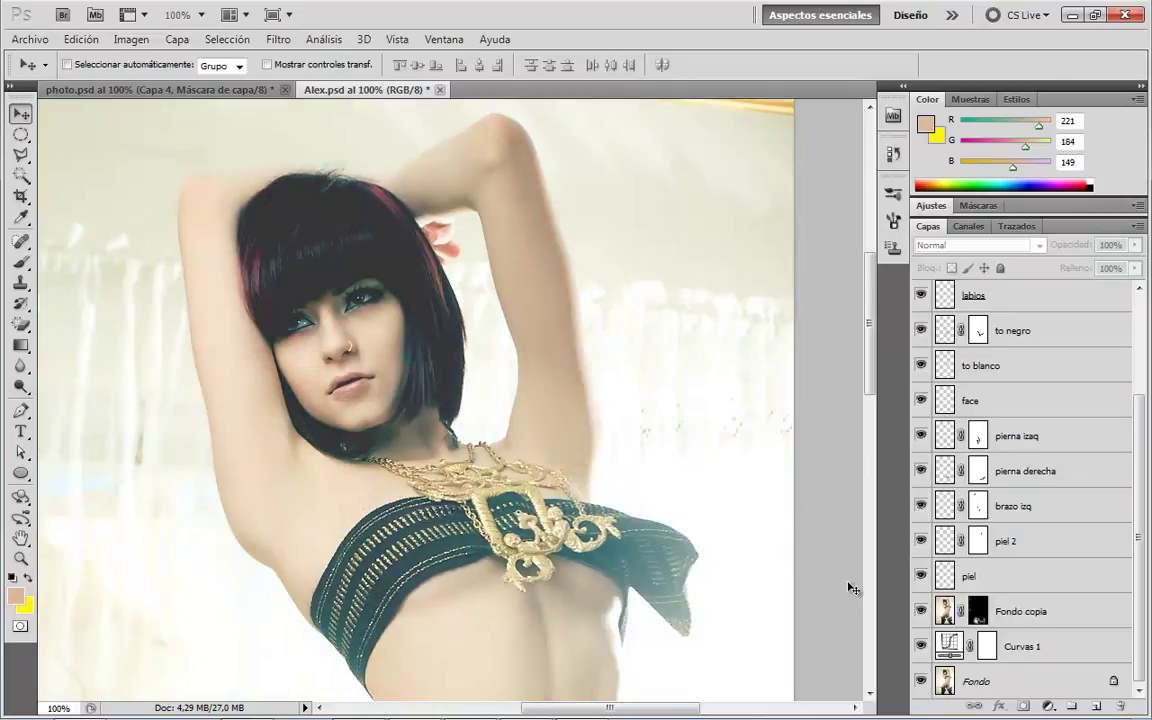
{"action": "left_click_drag", "start_coordinate": [540, 437], "coordinate": [591, 352]}
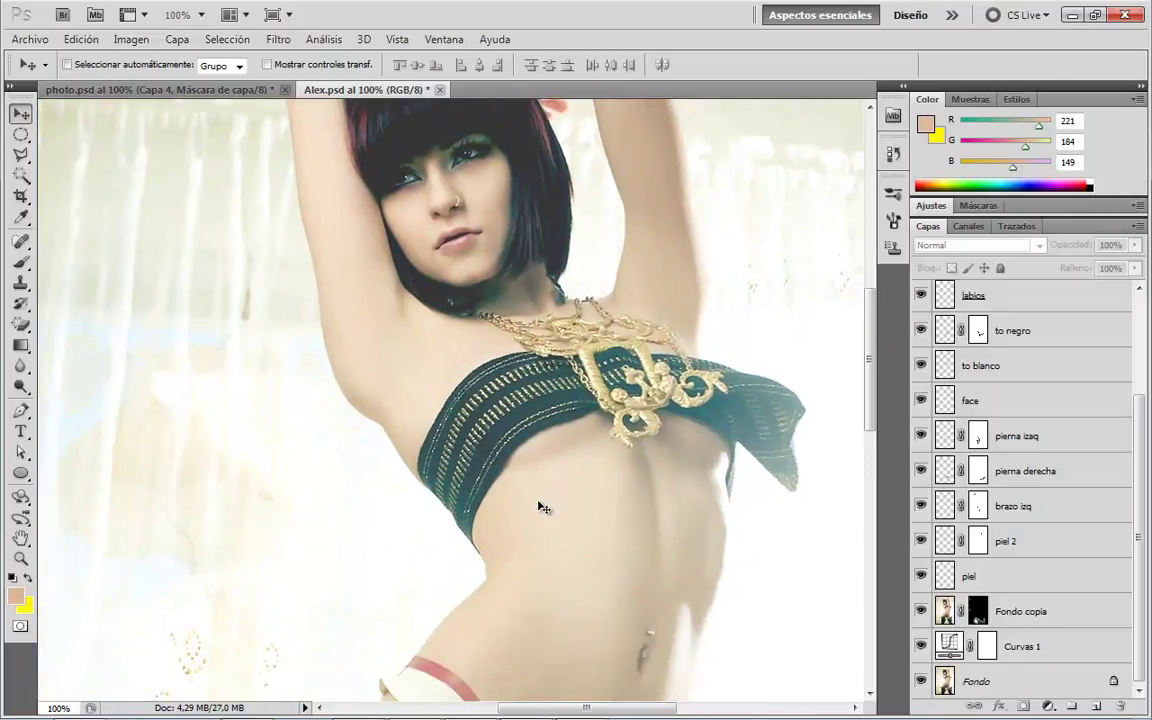
Fit photo.psd to the window, show Fondo copia 3 and toggle Capa 4 to compare.
{"action": "key", "text": "z"}
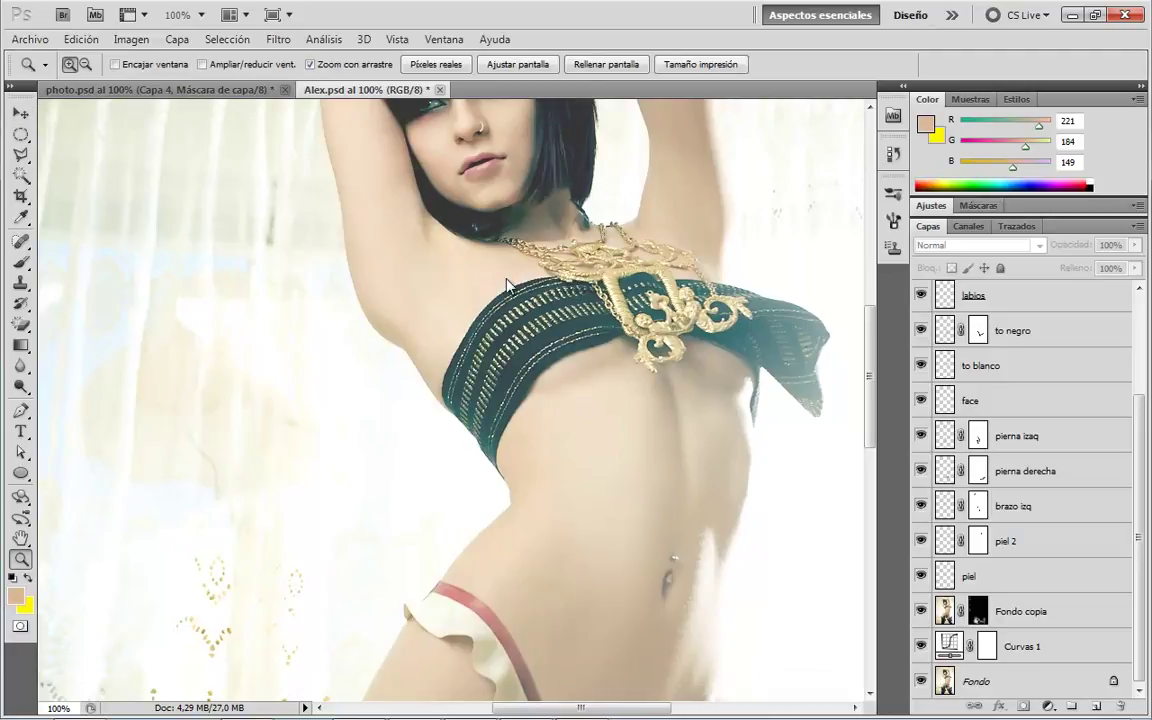
{"action": "left_click", "coordinate": [505, 67]}
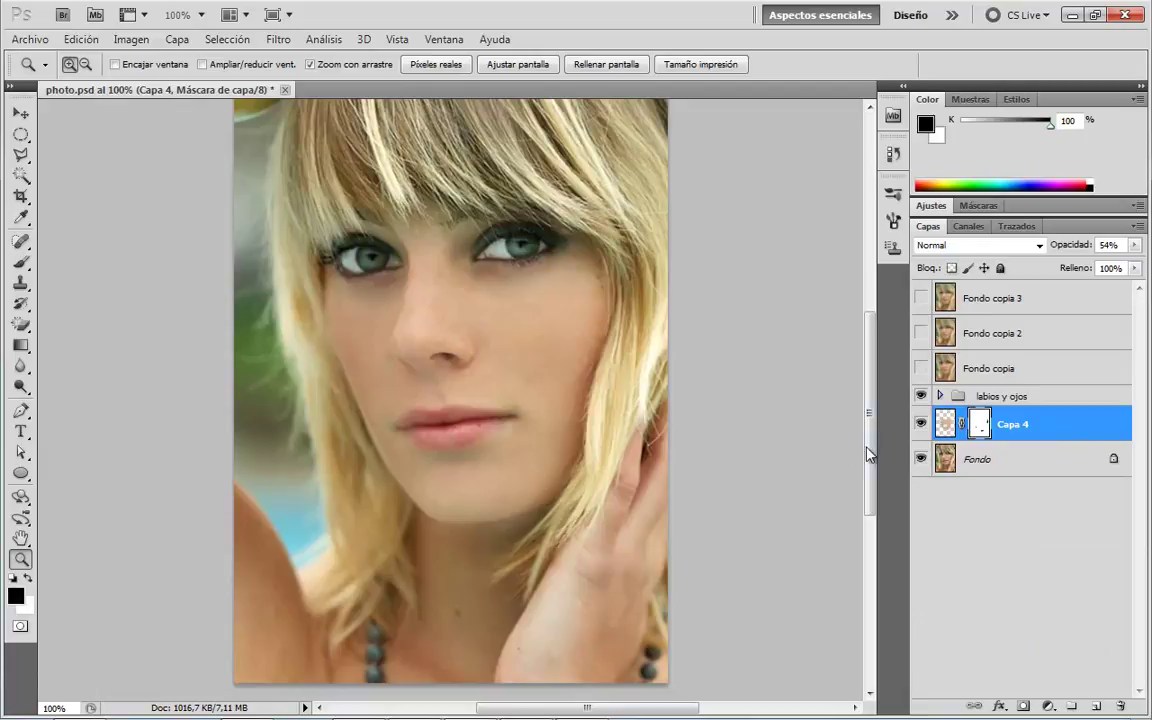
{"action": "left_click_drag", "start_coordinate": [870, 455], "coordinate": [866, 450]}
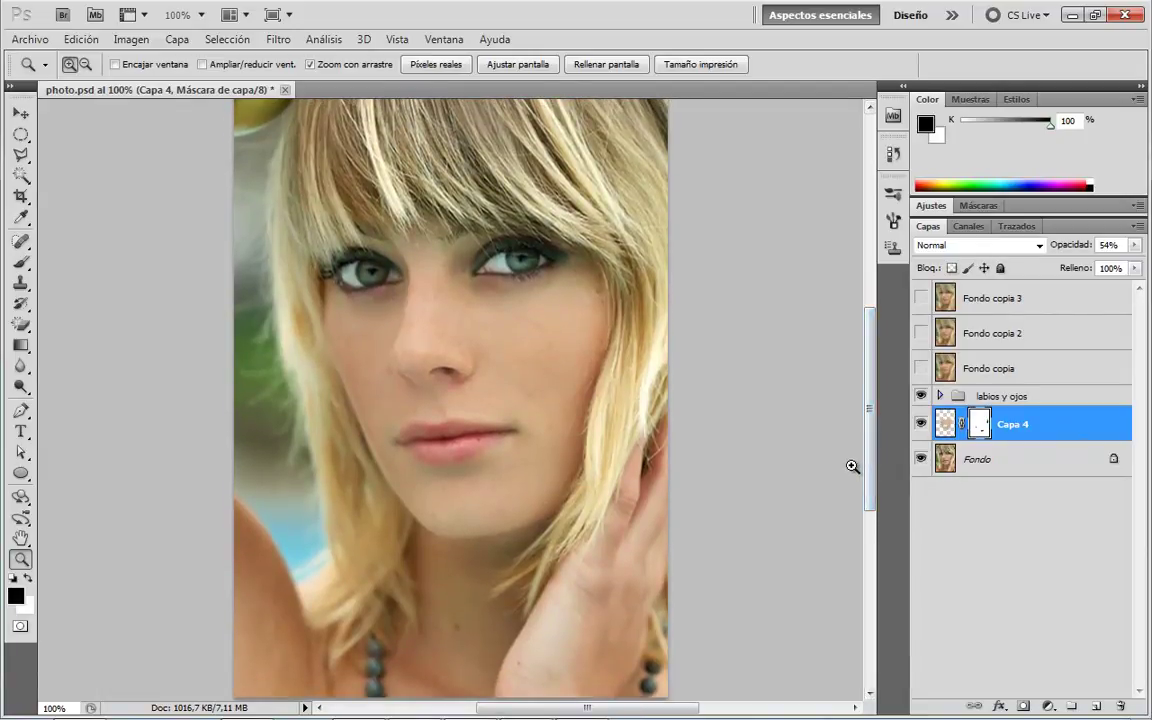
{"action": "left_click", "coordinate": [921, 299]}
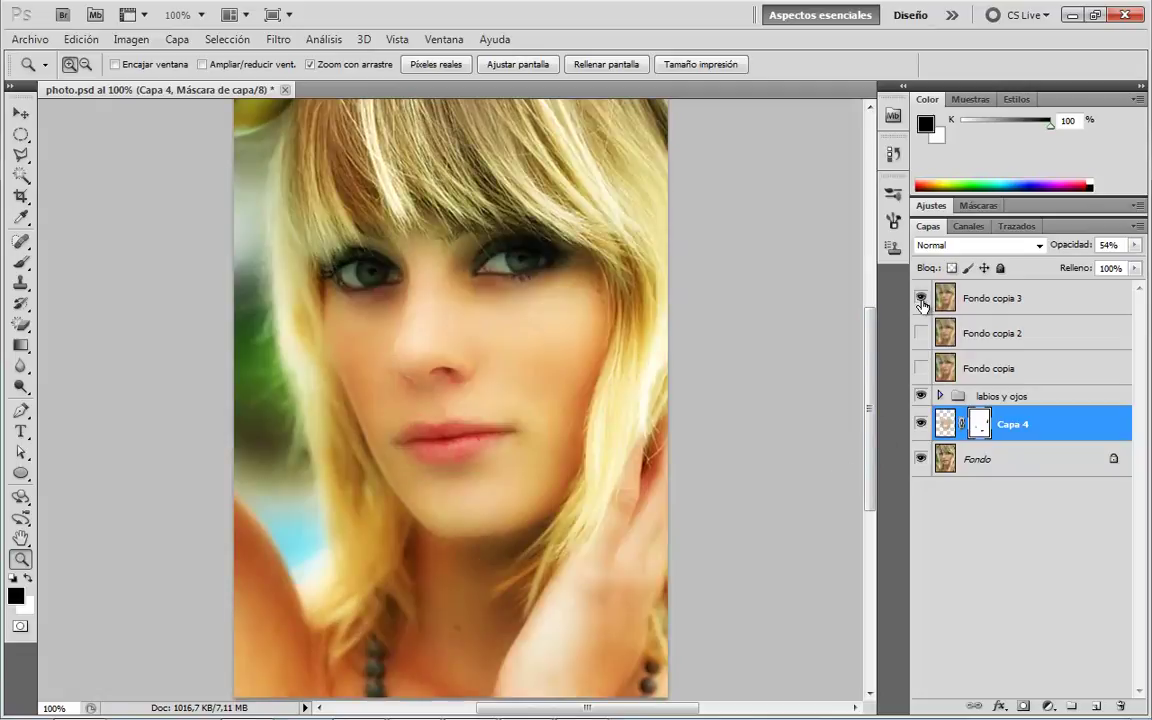
{"action": "left_click", "coordinate": [921, 424]}
{"action": "left_click", "coordinate": [920, 428]}
Try the Fondo copia 2 and Fondo copia glows, leave all copies hidden, and recheck labios y ojos.
{"action": "left_click", "coordinate": [920, 298]}
{"action": "left_click", "coordinate": [920, 334]}
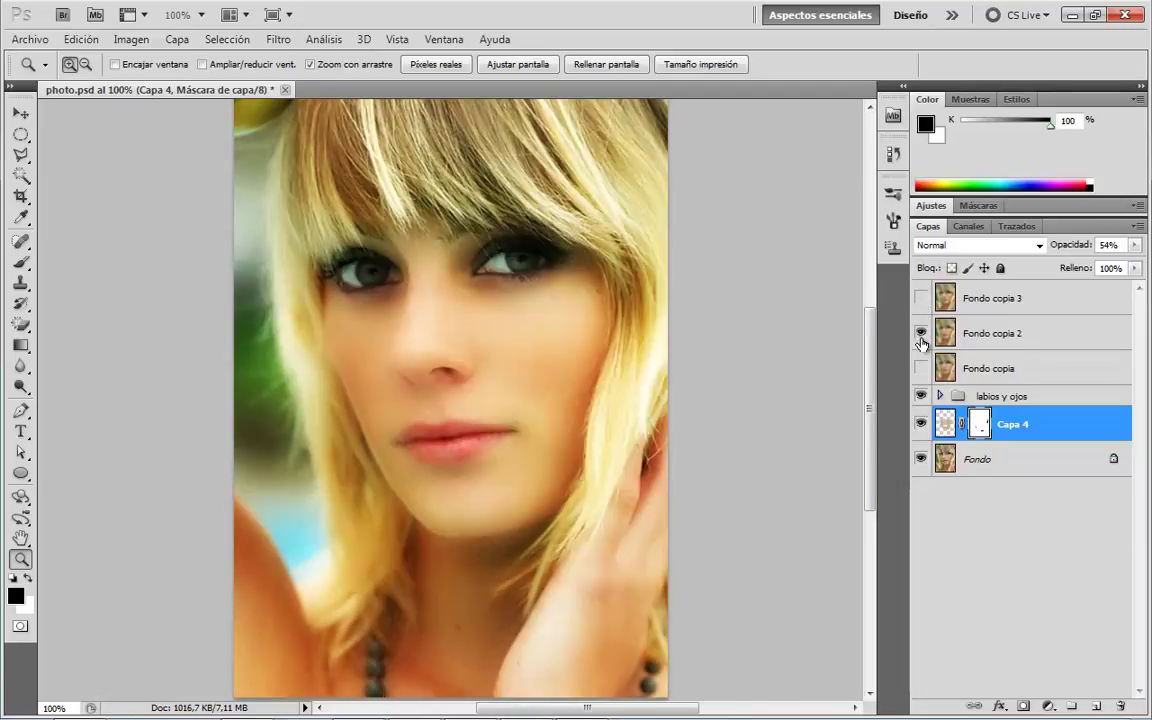
{"action": "left_click", "coordinate": [920, 333]}
{"action": "left_click", "coordinate": [920, 368]}
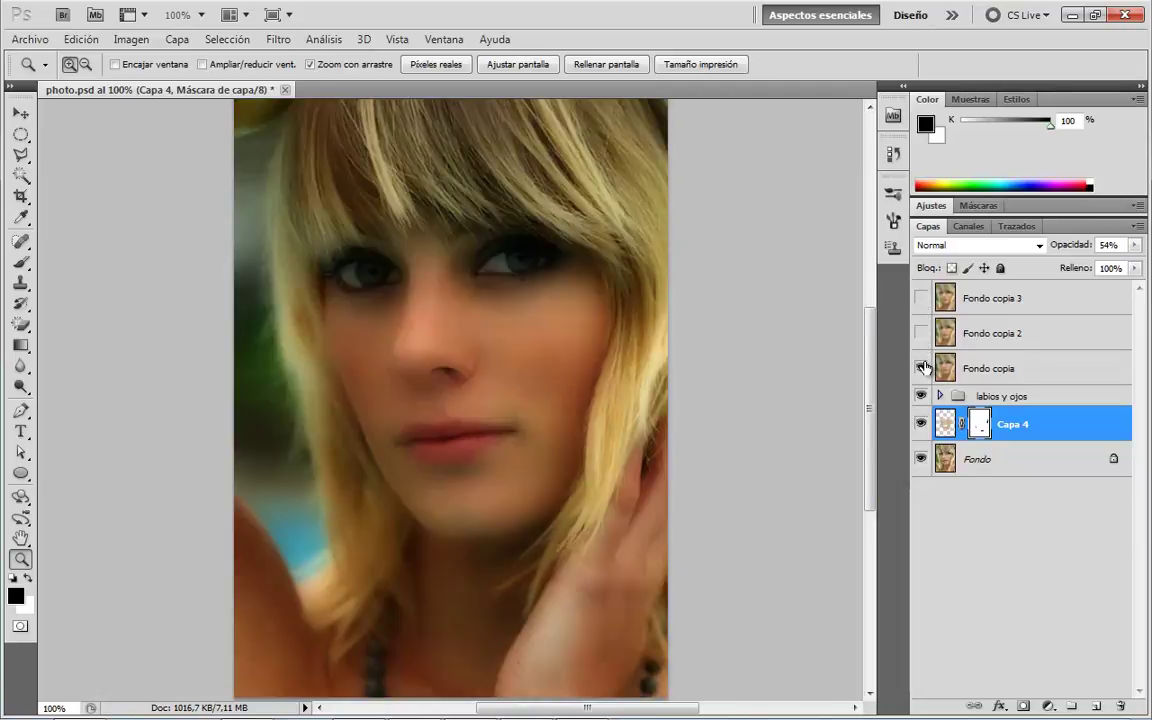
{"action": "left_click", "coordinate": [920, 368]}
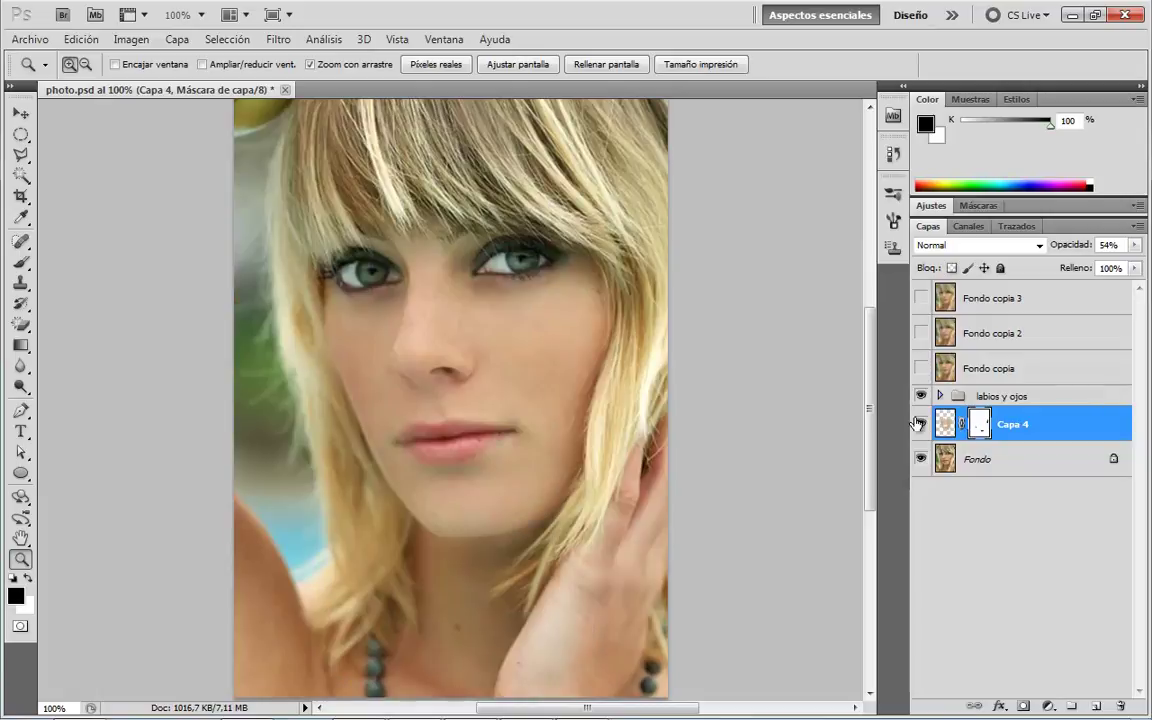
{"action": "left_click", "coordinate": [920, 397]}
{"action": "left_click", "coordinate": [921, 398]}
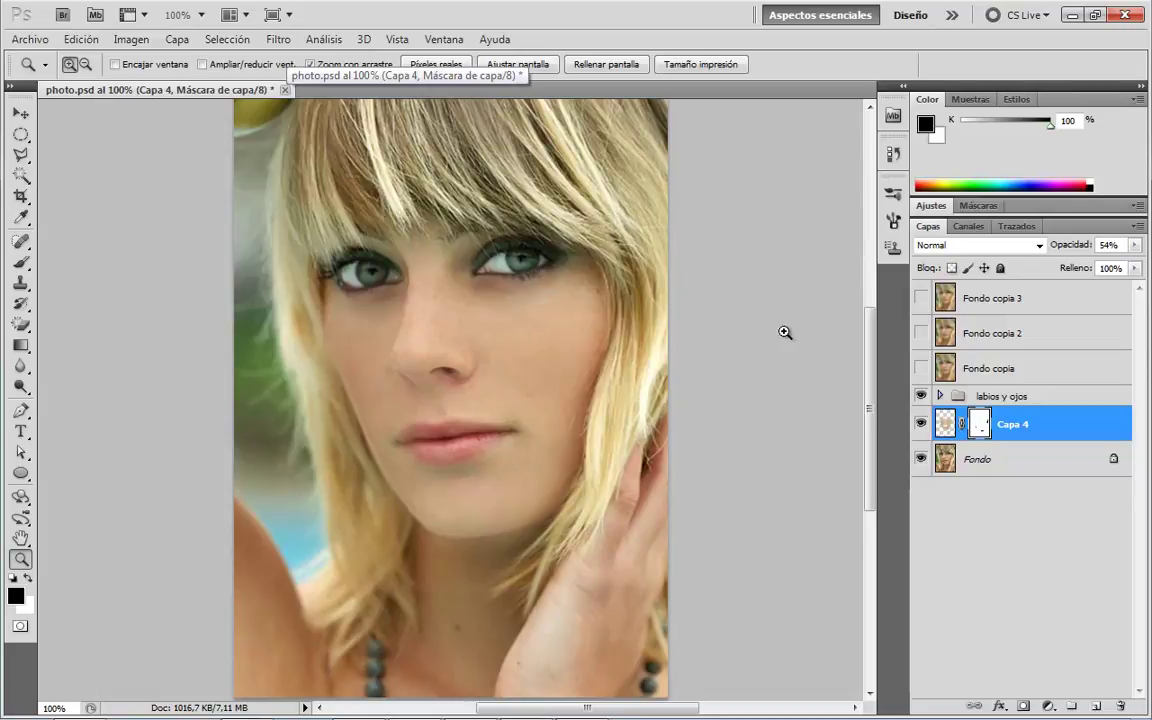
Zoom on the eye to 200%, then fit the whole image on screen.
{"action": "left_click", "coordinate": [710, 300]}
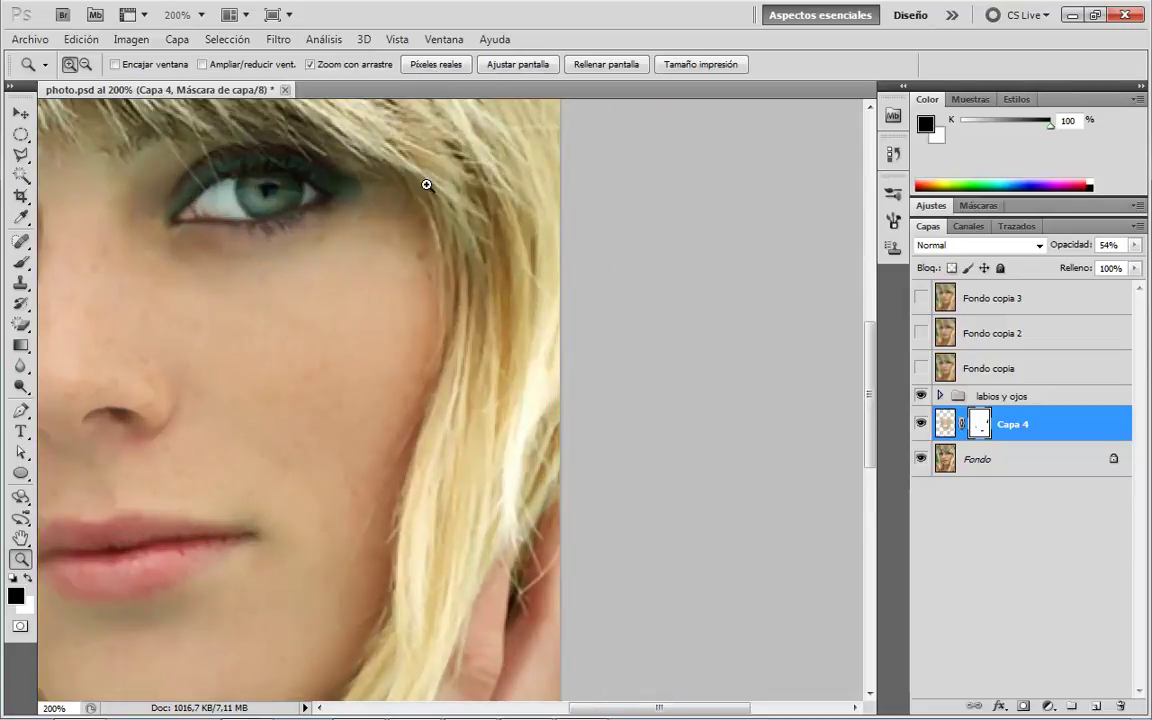
{"action": "left_click", "coordinate": [452, 66]}
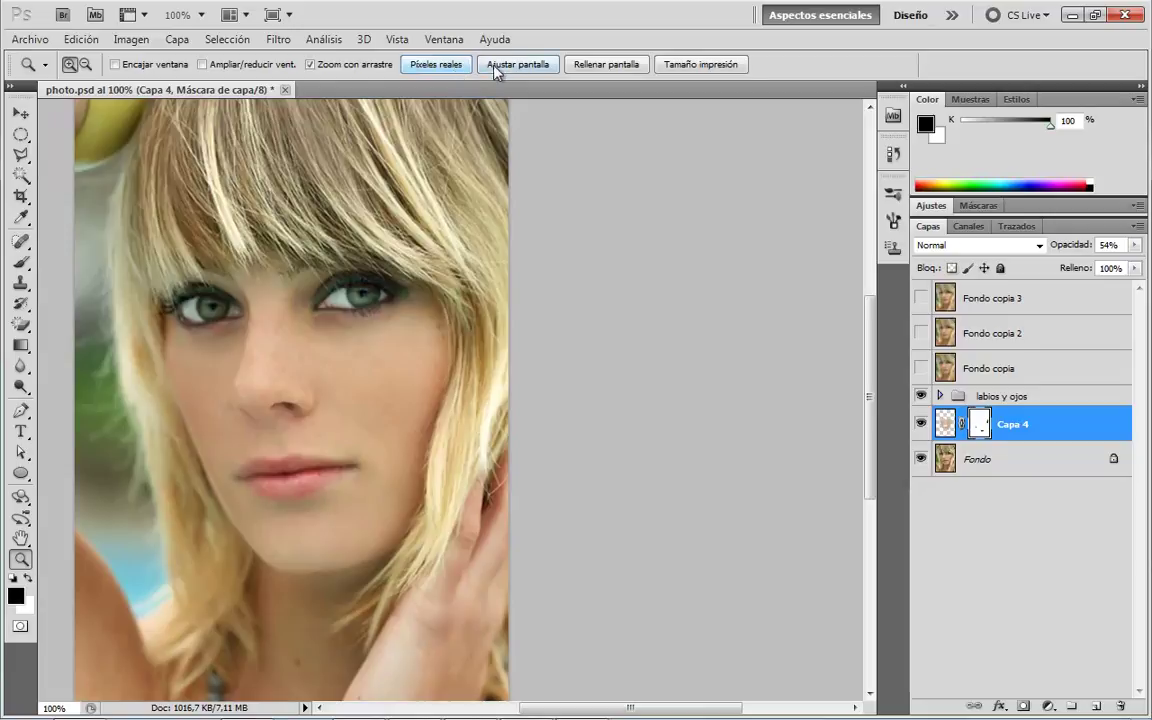
{"action": "left_click", "coordinate": [496, 70]}
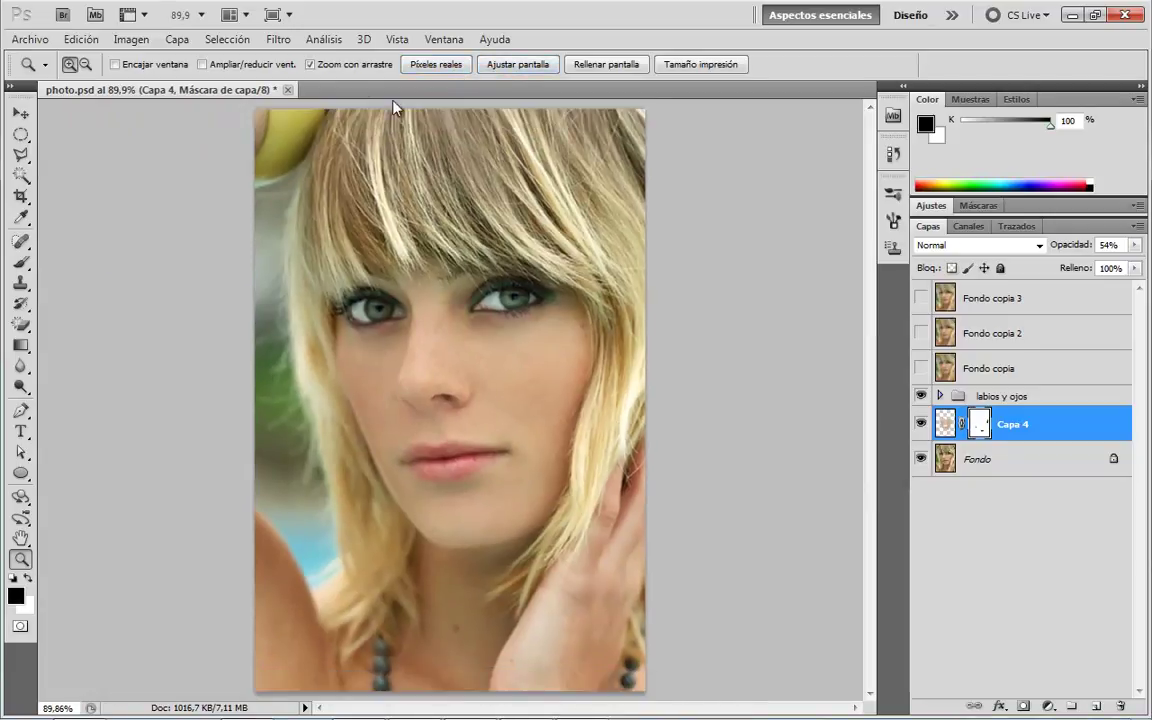
Switch to Full Screen Mode on black and nudge the image into place.
{"action": "left_click", "coordinate": [274, 14]}
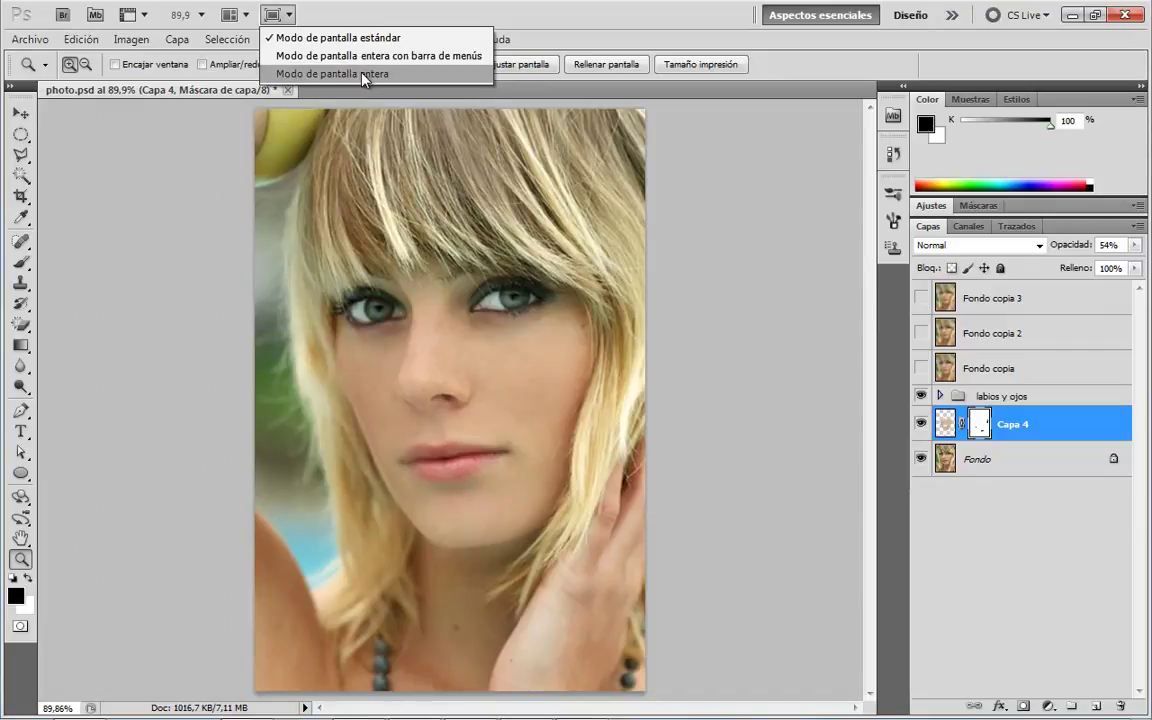
{"action": "left_click", "coordinate": [350, 74]}
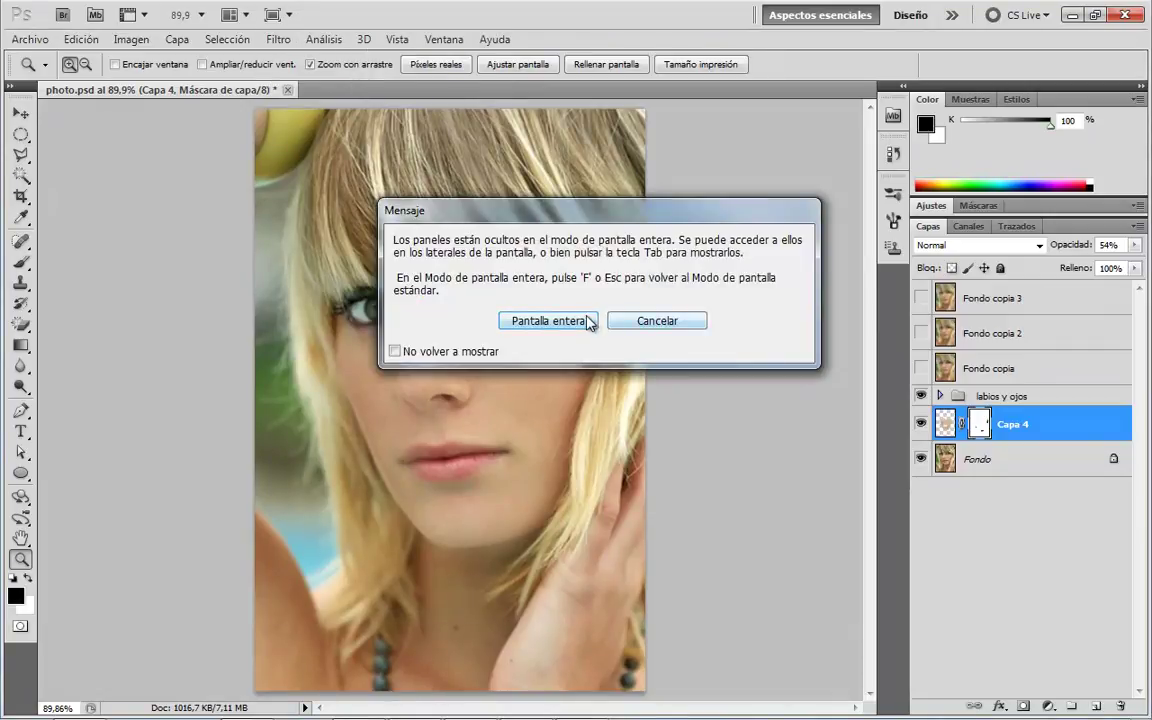
{"action": "left_click", "coordinate": [589, 321]}
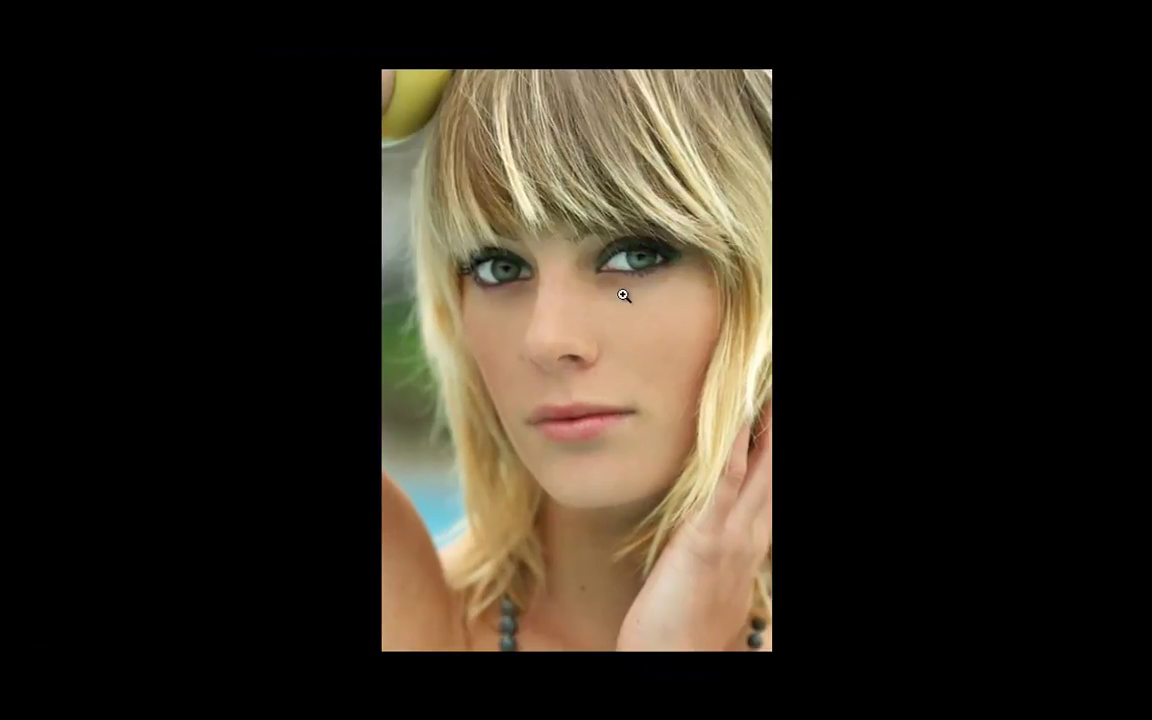
{"action": "left_click_drag", "start_coordinate": [622, 290], "coordinate": [599, 288]}
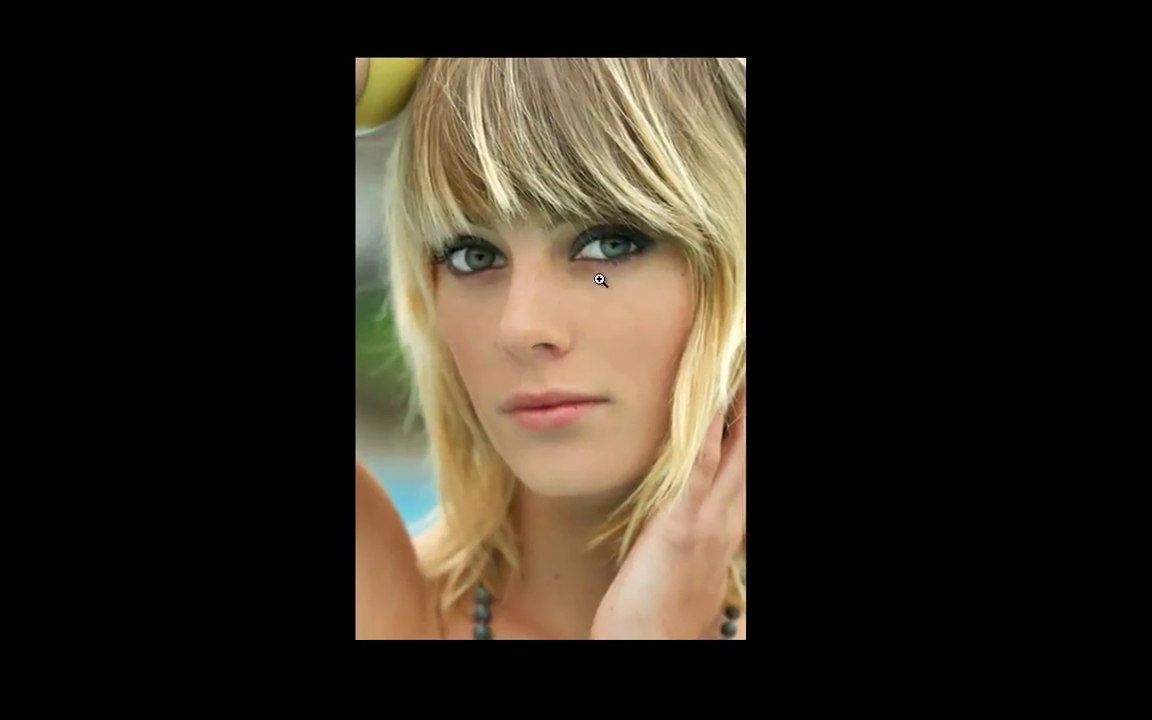